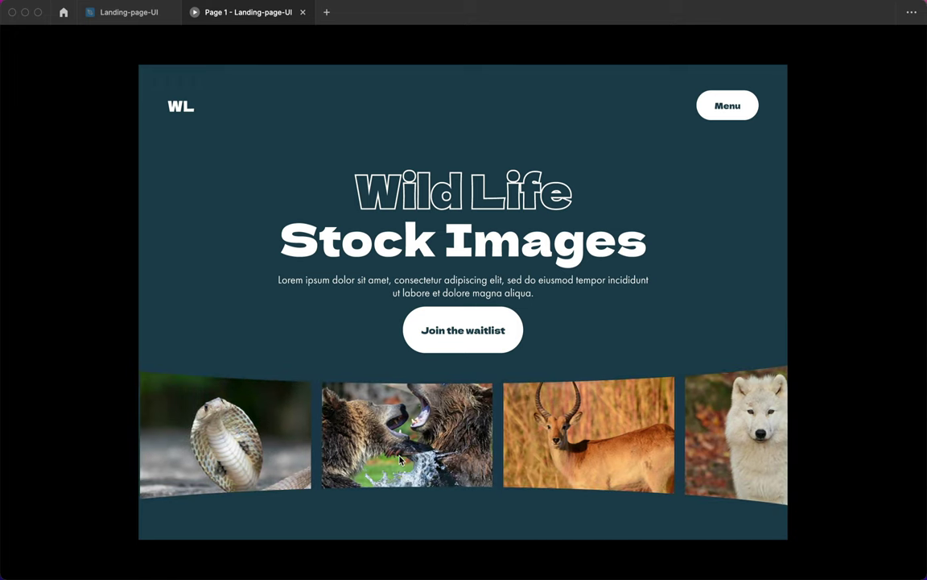
Step: Switch to the Landing-page-UI design file, create a 1440 × 1024 Desktop frame and align it beside Web-landing-02
key("ctrl+shift+Tab")
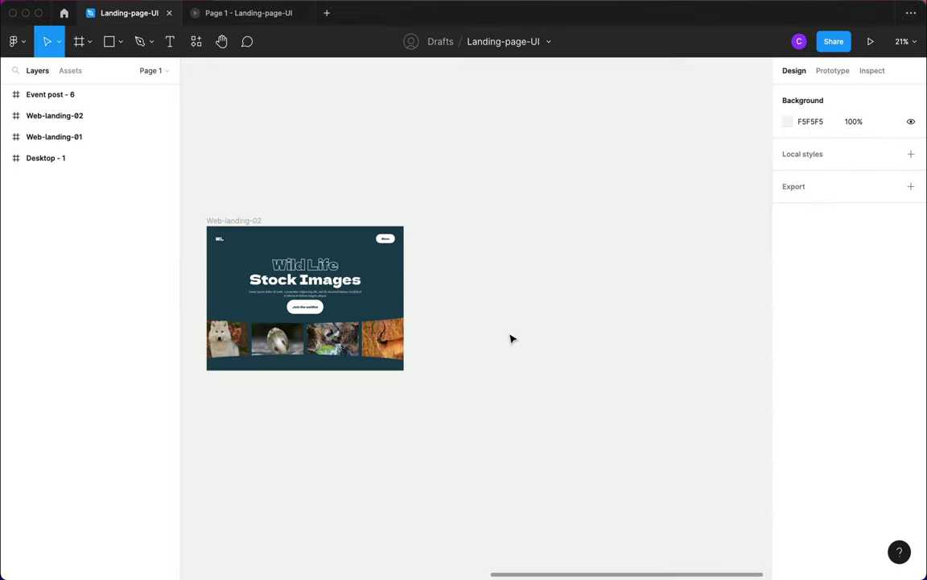
key("a")
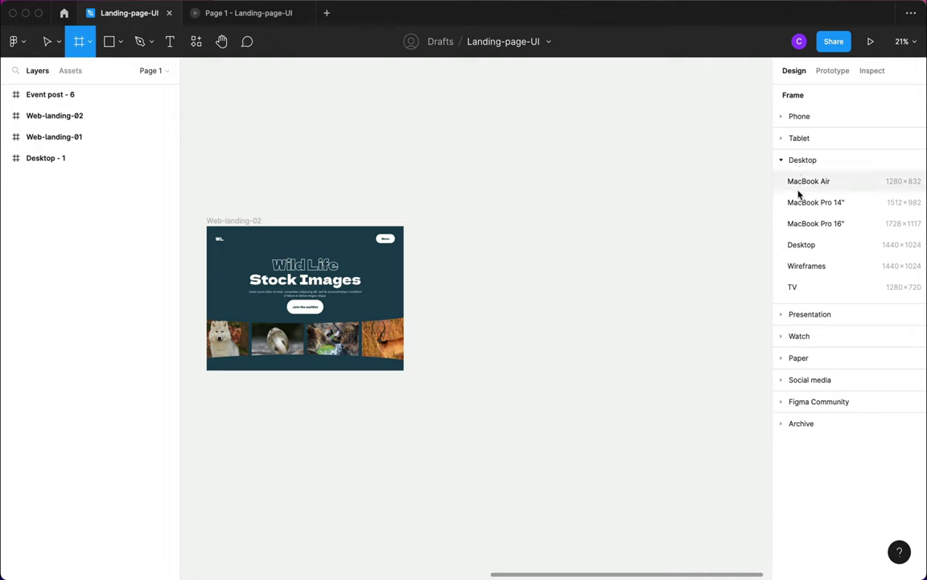
left_click(799, 248)
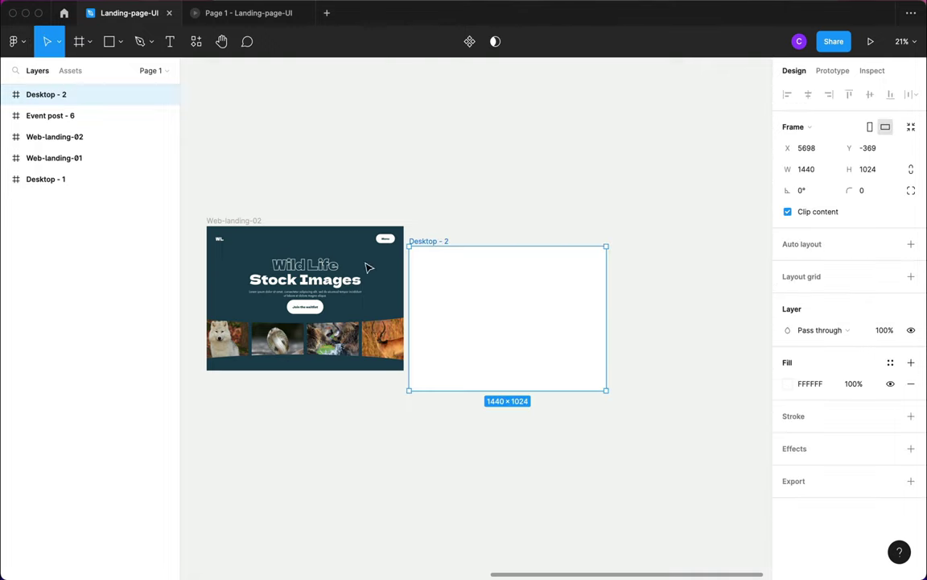
left_click_drag(435, 241, 455, 225)
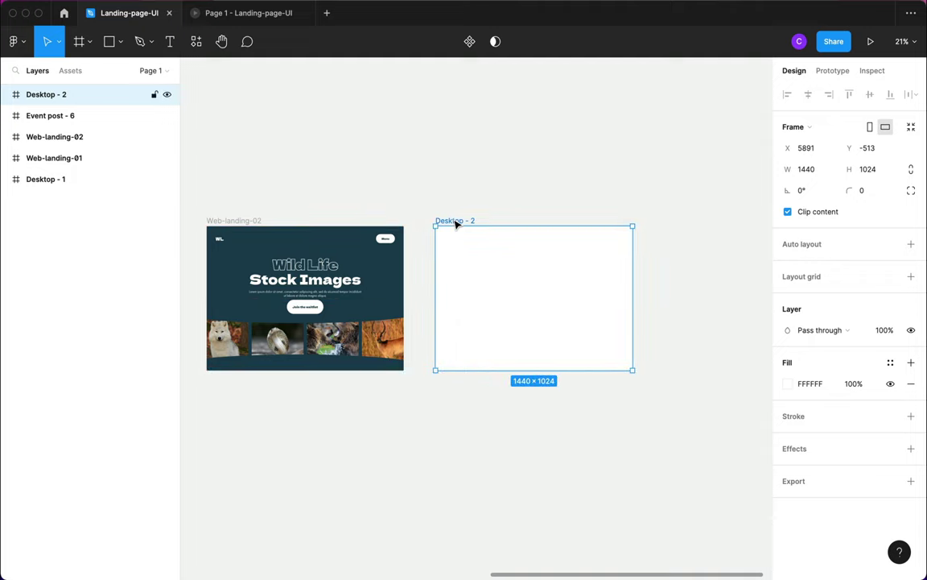
Step: Rename the new desktop frame "Landing page"
double_click(455, 221)
type("Landing")
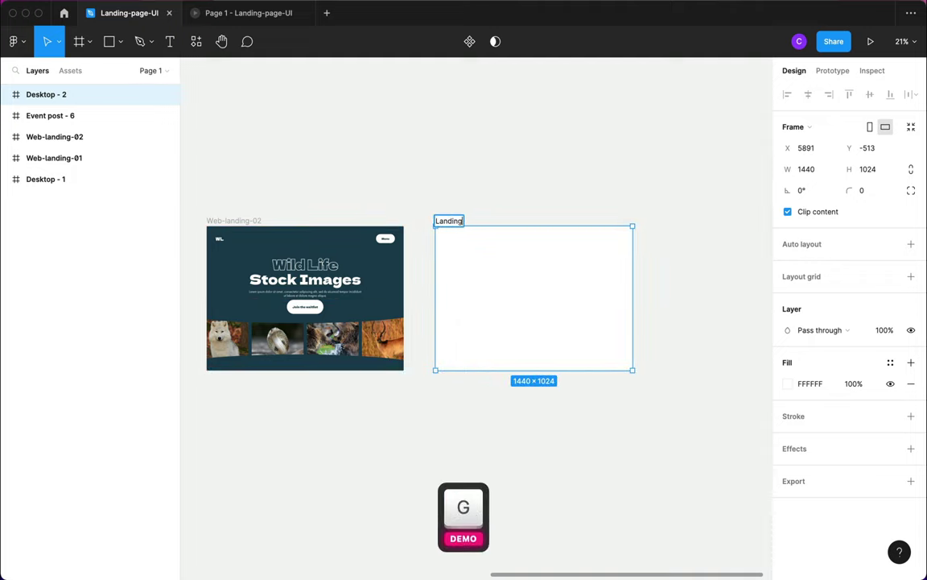
type(" page")
key("Return")
Step: Add a layout grid of 16 columns to the Landing page frame
scroll(575, 229, "up", 3)
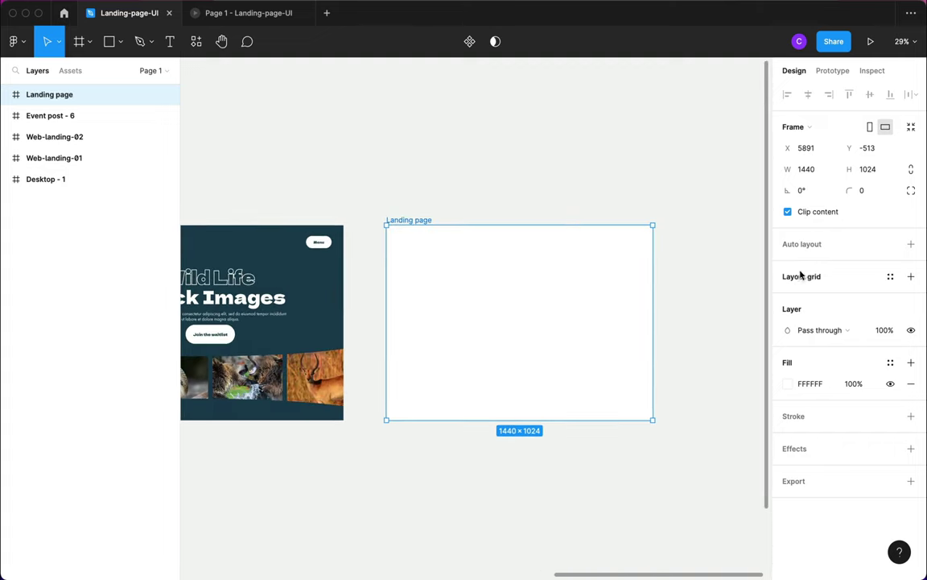
left_click(800, 278)
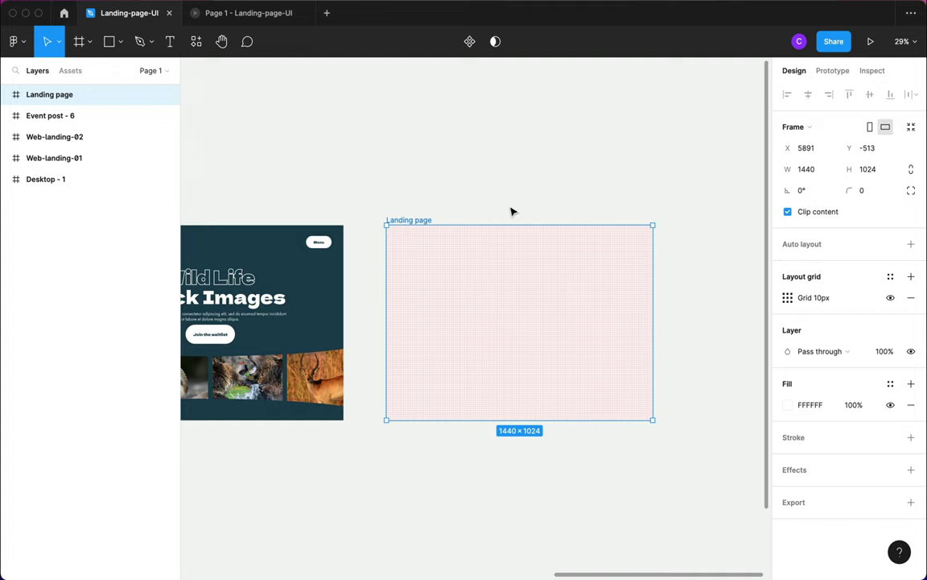
left_click(787, 297)
left_click(634, 299)
left_click(650, 328)
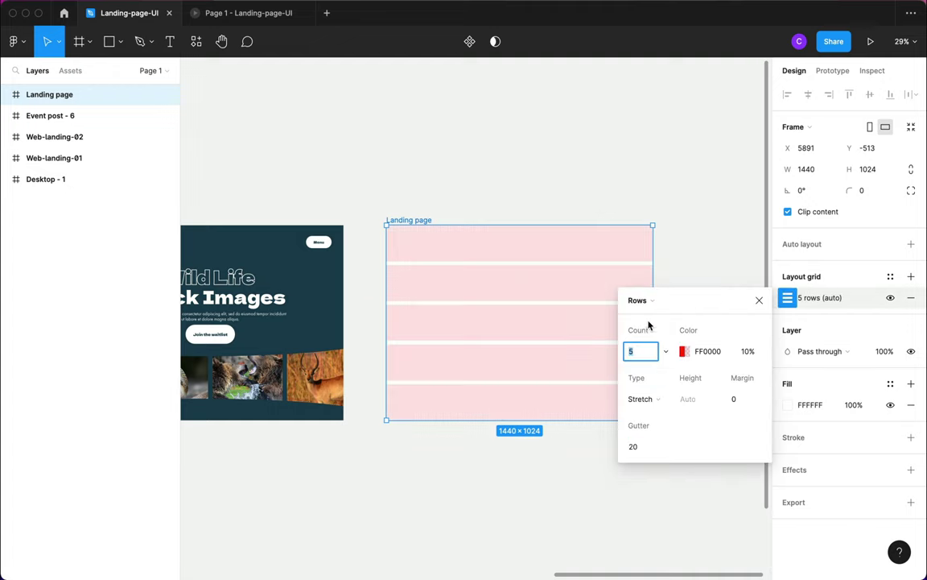
left_click(649, 301)
left_click(653, 284)
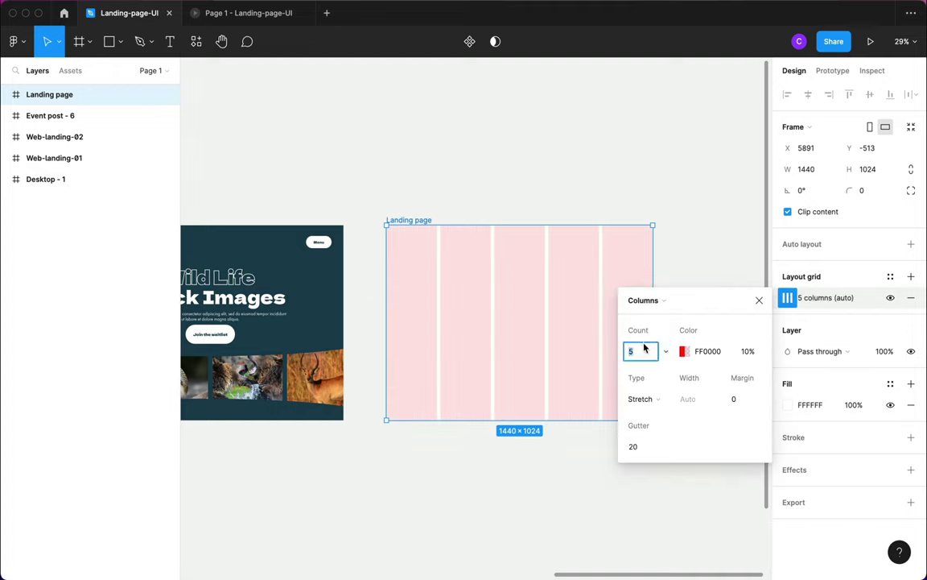
type("16")
key("Return")
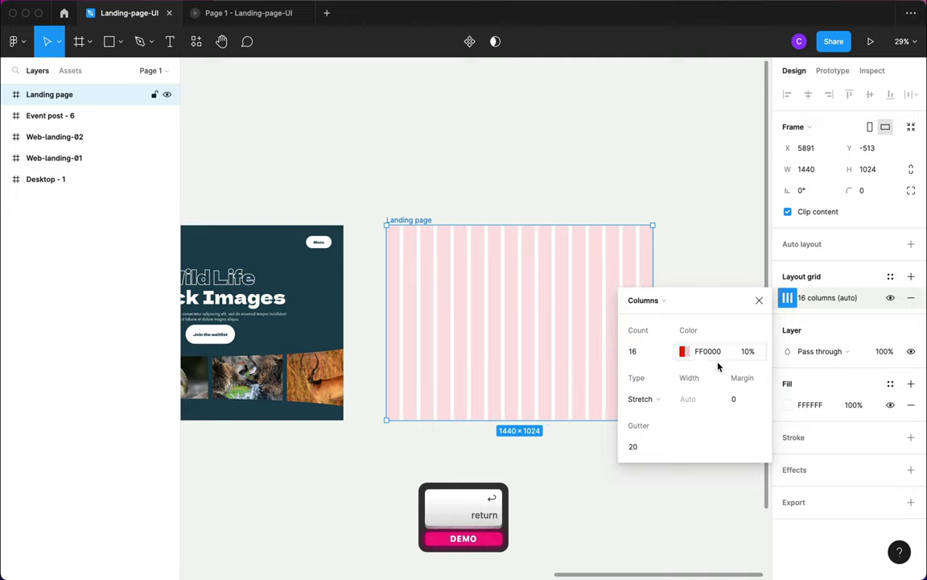
Step: Set the column grid's margin to 108 and its gutter to 24
left_click(742, 398)
type("108")
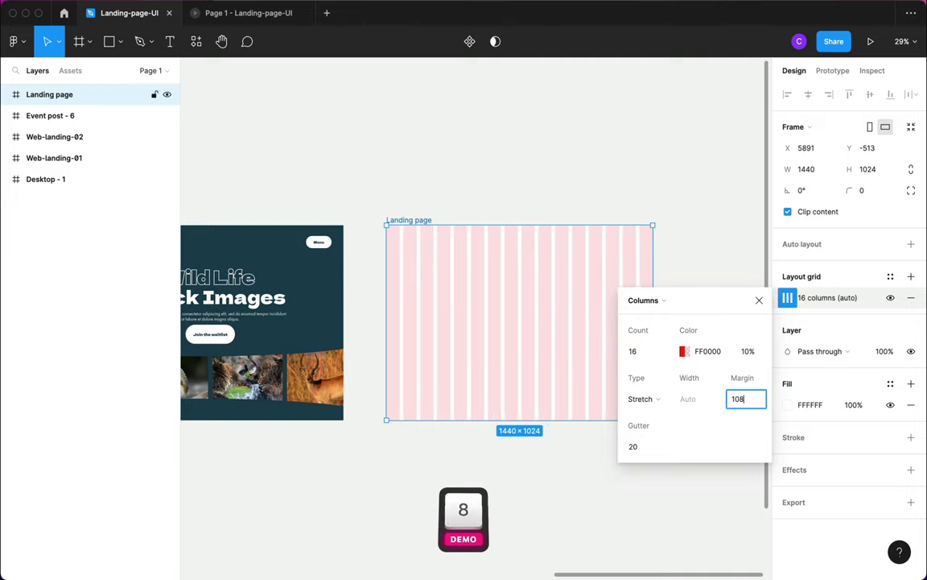
left_click(648, 447)
type("24")
key("Return")
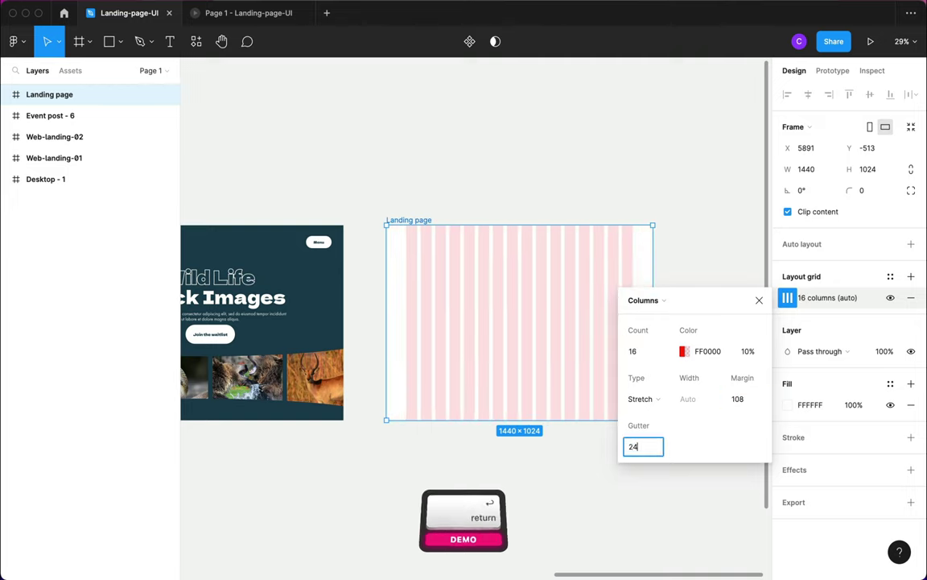
left_click(370, 480)
Step: Add the text "Heading text goes here" to the Landing page frame in DM Sans Medium, size 72
scroll(546, 319, "up", 2)
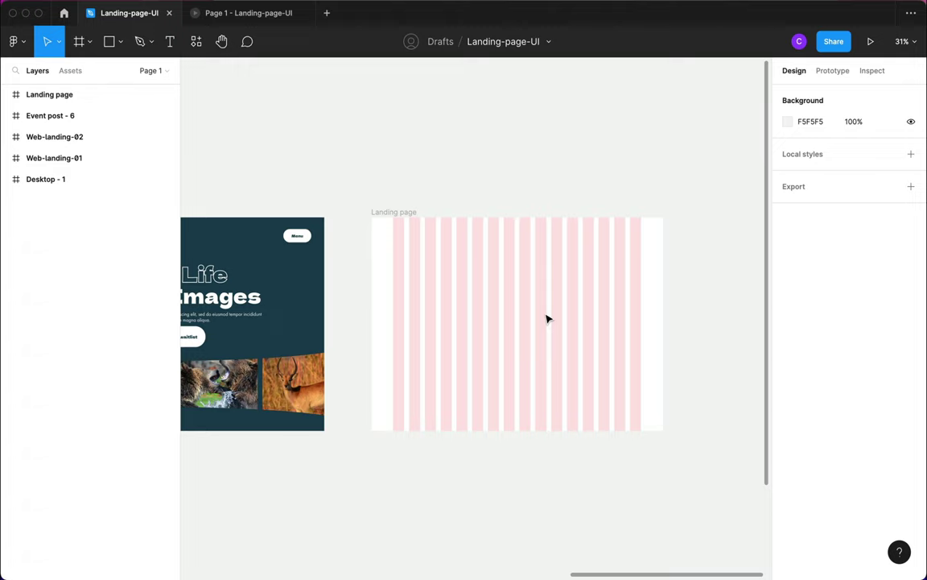
key("t")
left_click(465, 367)
type("Heading text goes here")
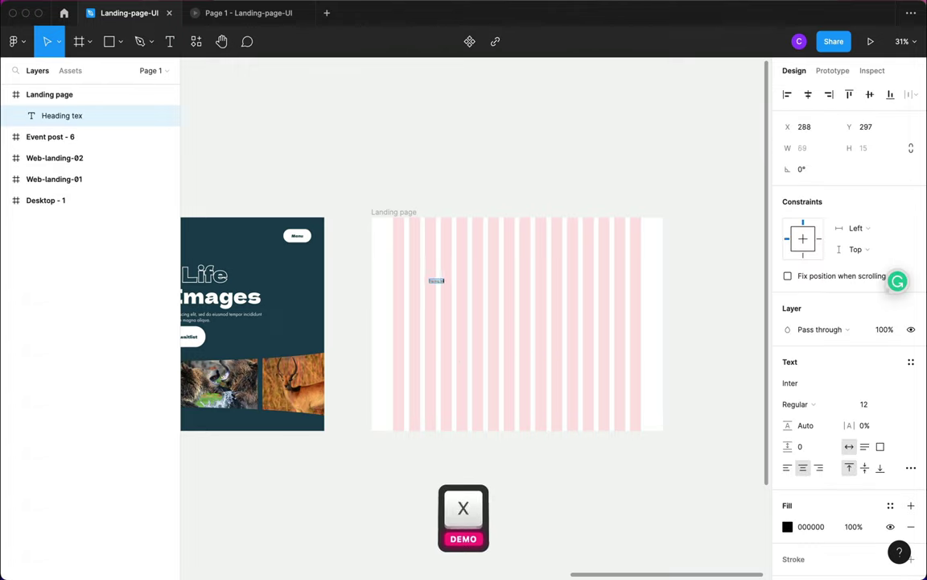
key("Escape")
scroll(427, 282, "up", 3, "ctrl")
left_click(884, 404)
left_click(882, 533)
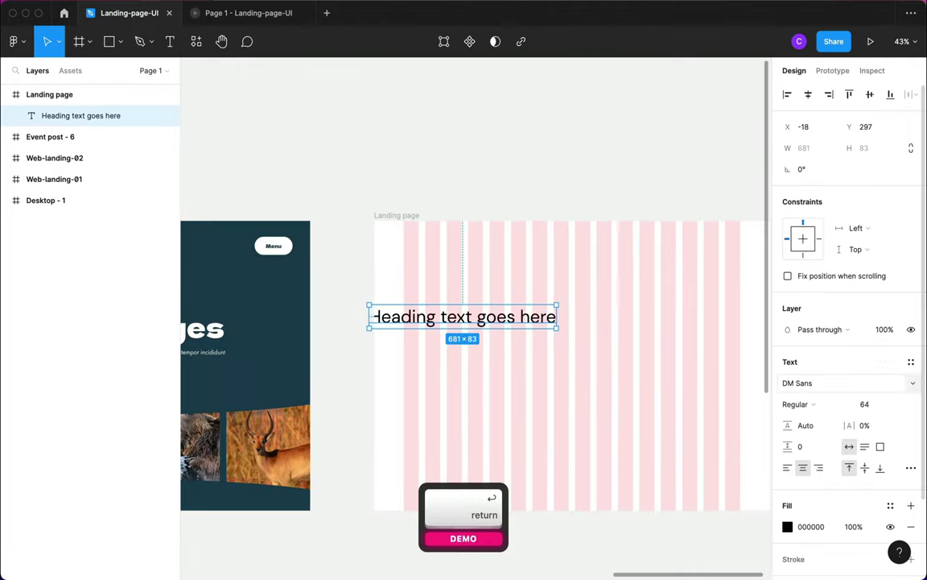
Step: Add the text "paragraph text" below the heading in DM Sans Regular, size 18, coloured 323232
key("t")
left_click(441, 274)
type("paragraph ")
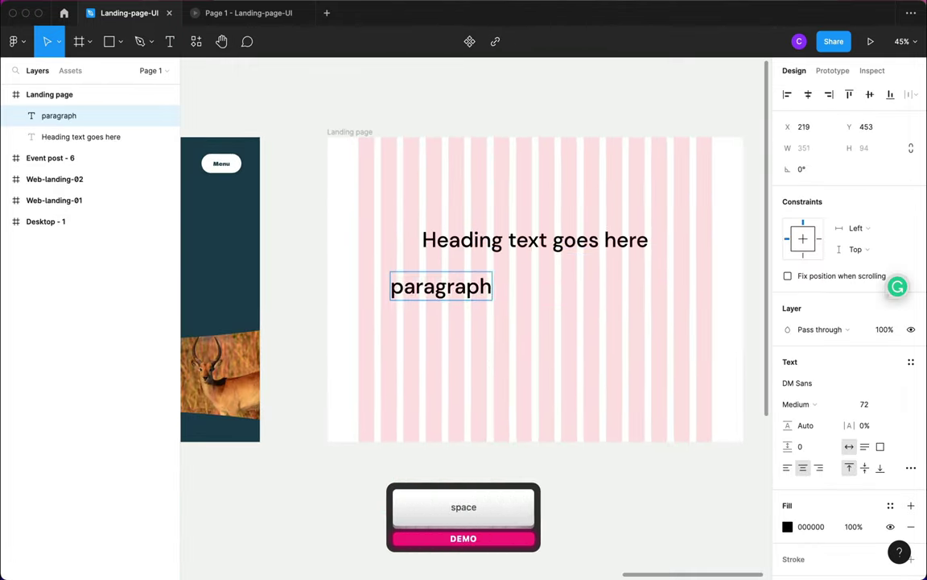
type("text")
key("Escape")
left_click(863, 404)
type("18")
left_click(787, 526)
left_click(577, 364)
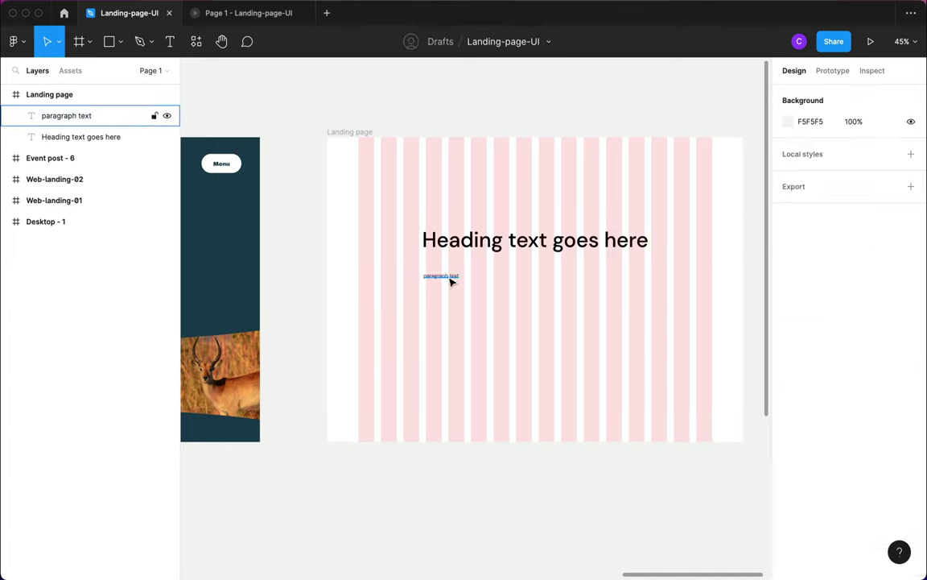
Step: Centre the paragraph text directly beneath the heading
left_click_drag(451, 275, 544, 264)
scroll(516, 329, "left", 3)
scroll(515, 327, "up", 4)
Step: Duplicate the paragraph text, move the copy down and change its wording to "Big Button"
key("super+d")
key("shift+Down")
key("shift+Down")
key("shift+Down")
key("shift+Down")
key("shift+Down")
key("shift+Down")
key("Return")
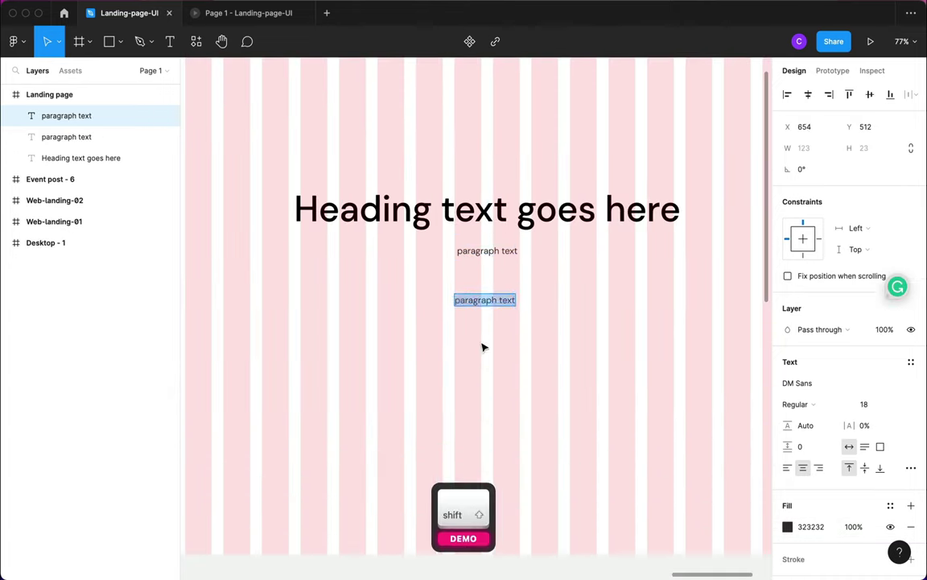
type("Big Button")
key("Escape")
Step: Wrap the "Big Button" text in an auto layout with 16 horizontal and 16 vertical padding
key("shift+a")
left_click(483, 302)
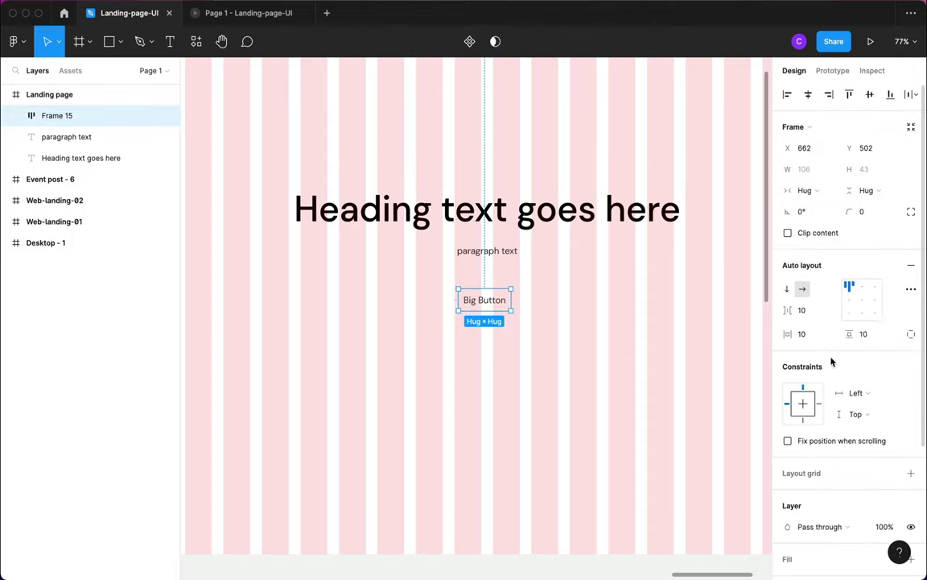
left_click(863, 333)
type("16")
key("Return")
left_click(802, 333)
type("16")
key("Return")
Step: Give the button a black fill with fully rounded corners and make its label white
scroll(845, 363, "down", 5)
left_click(809, 489)
key("Return")
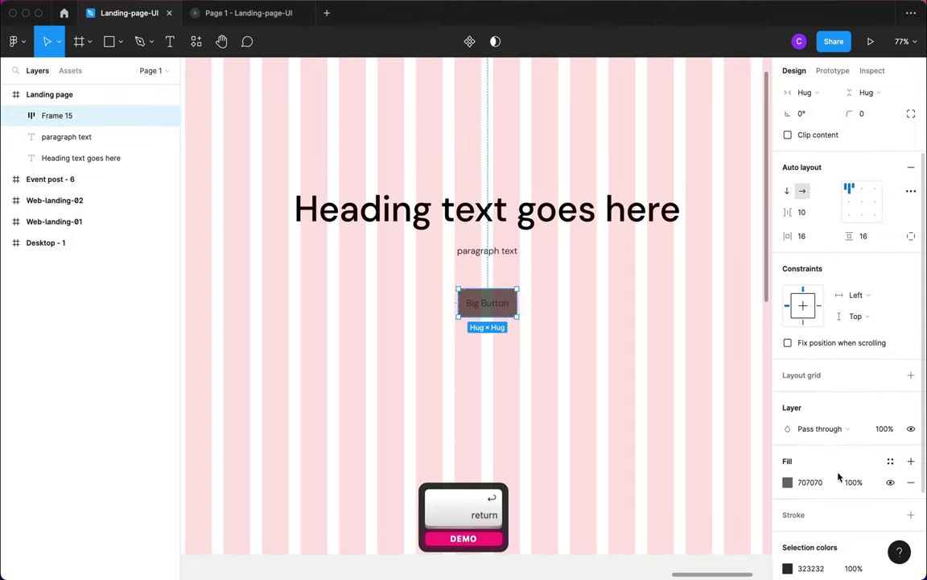
key("Return")
key("Escape")
Step: Tighten the vertical spacing of the paragraph text and button beneath the heading
scroll(487, 303, "up", 2)
key("shift+Tab")
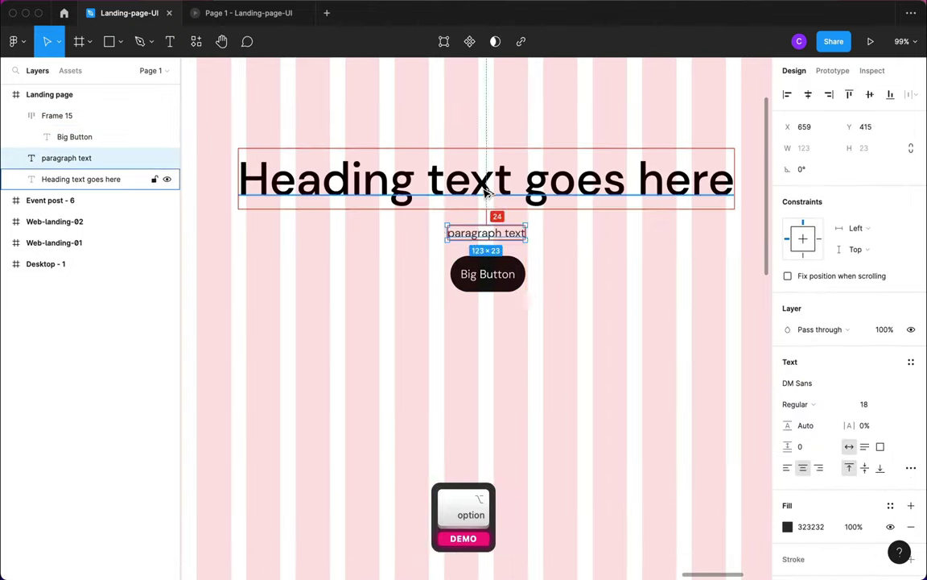
key("Tab")
key("Escape")
scroll(424, 323, "down", 5)
scroll(424, 324, "down", 2)
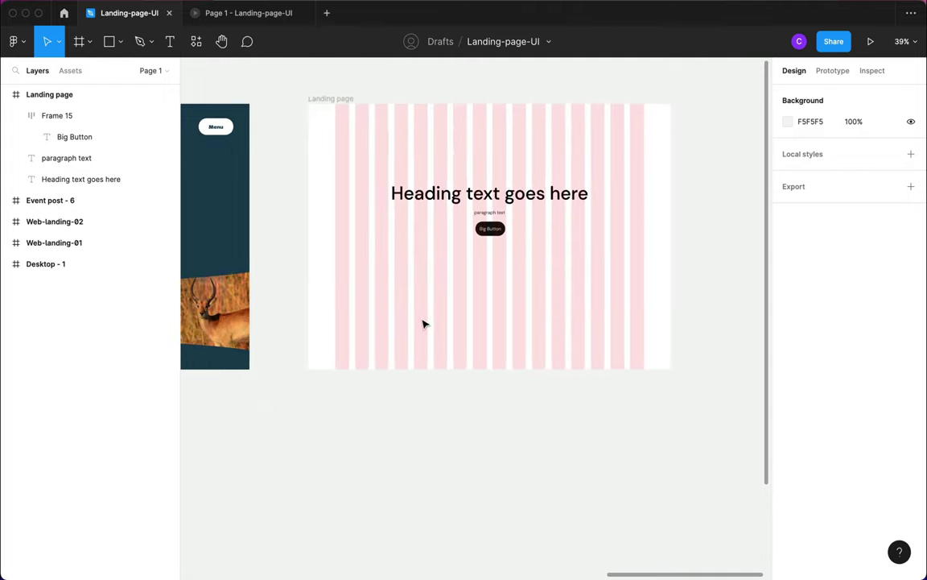
scroll(425, 324, "left", 10)
scroll(447, 306, "right", 5)
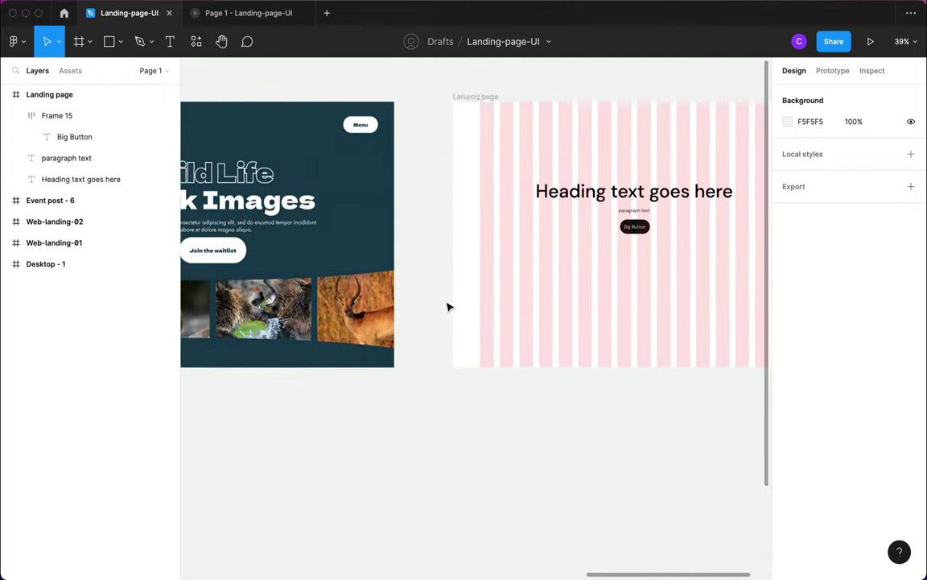
scroll(450, 304, "left", 5)
scroll(449, 304, "right", 8)
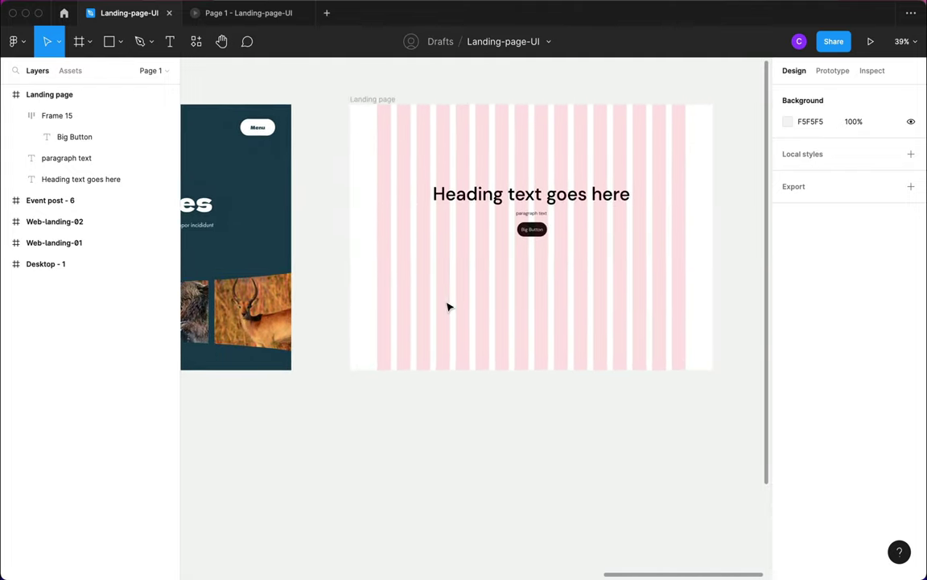
Step: Draw a square frame about 373 × 373 in the lower-left area of the Landing page frame
key("r")
key("f")
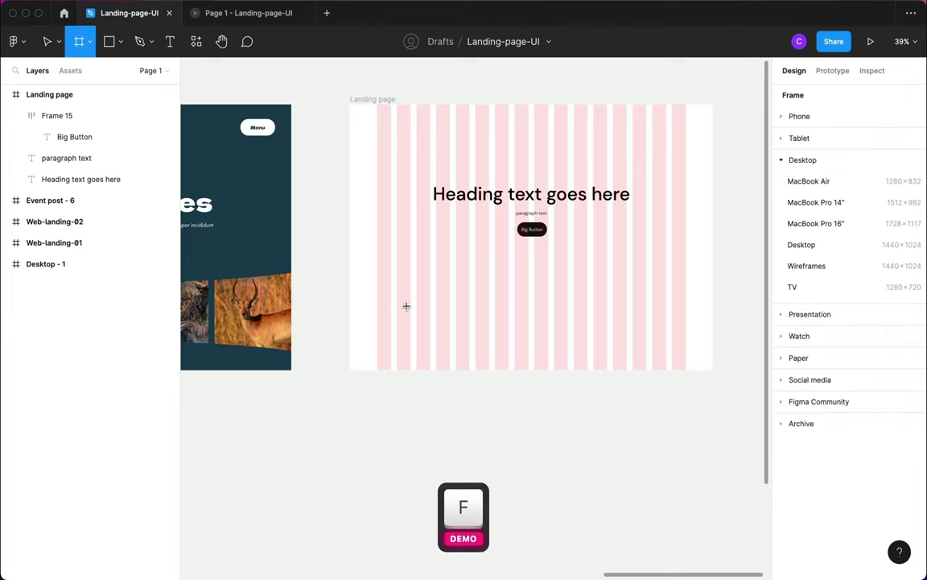
left_click_drag(391, 279, 485, 373)
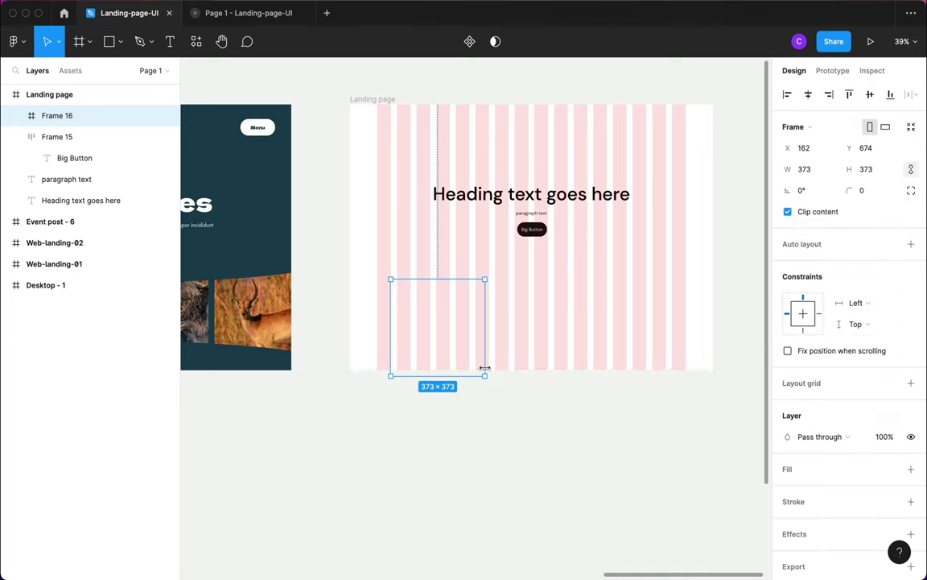
left_click(524, 436)
Step: Draw a trial square rectangle about 382 × 382 below the Landing page frame and delete it
key("r")
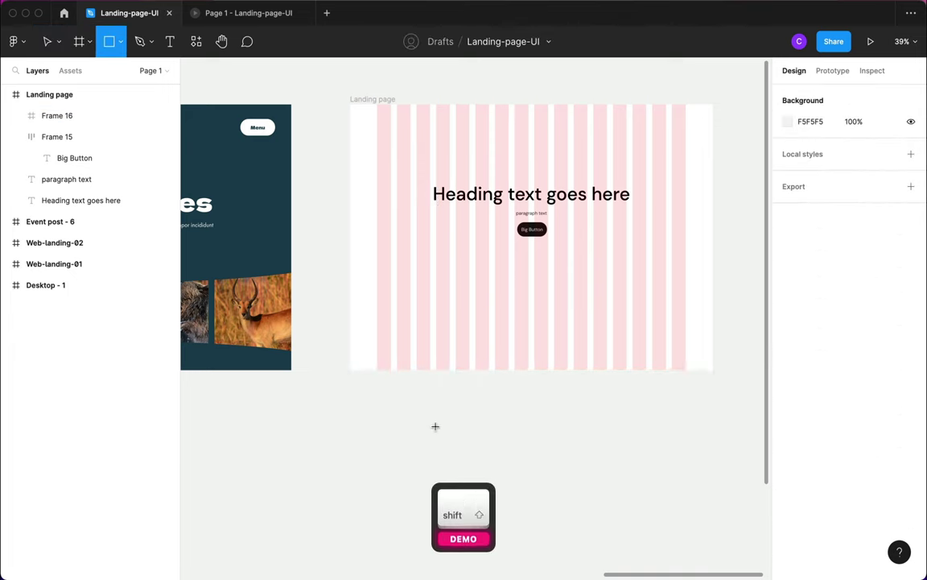
mouse_move(435, 426)
left_mouse_down()
mouse_move(515, 508)
mouse_move(532, 499)
left_mouse_up()
scroll(466, 466, "down", 3)
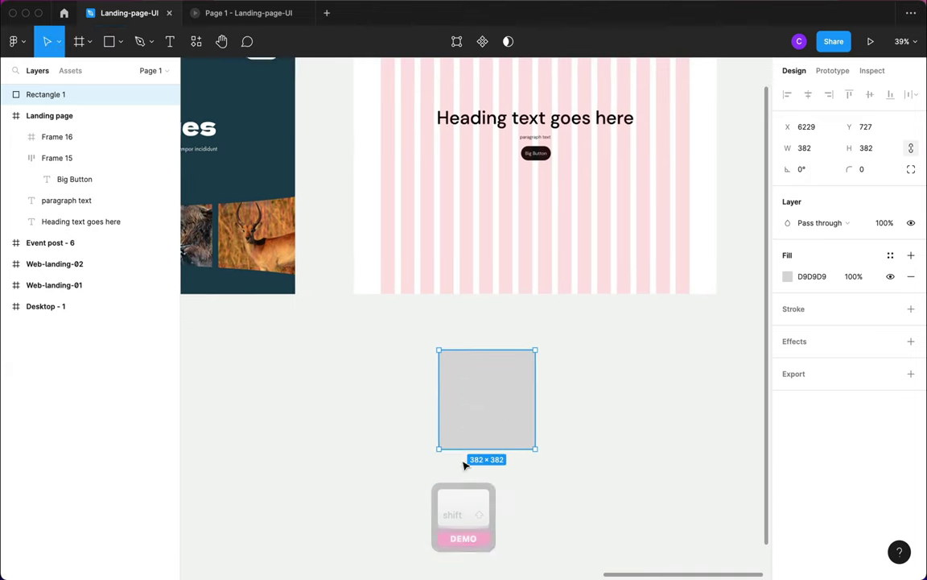
left_click(389, 365)
left_click(474, 424)
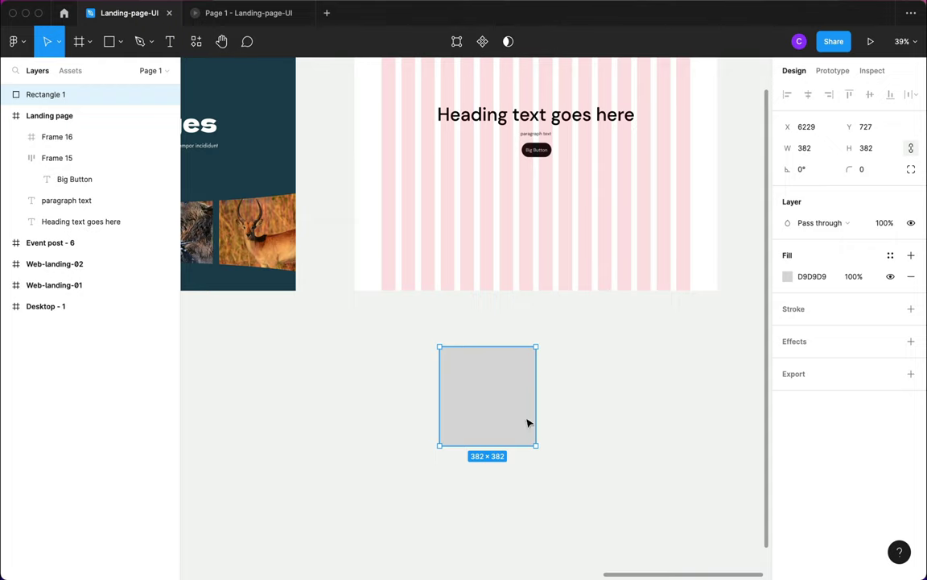
left_click(384, 361)
left_click(478, 377)
key("BackSpace")
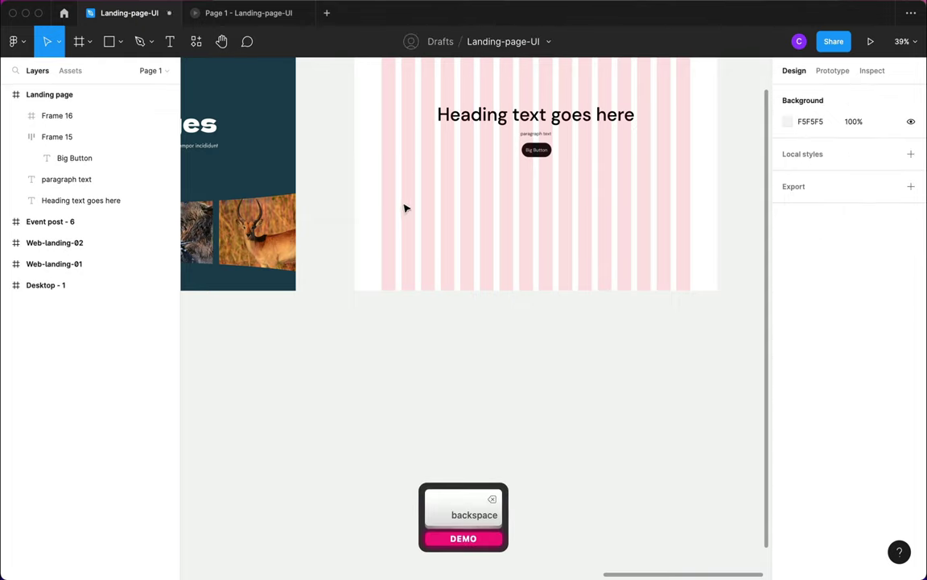
Step: Fill the square frame with E2E2E2 and align its left edge with the first grid column at X 108, Y 667
left_click(416, 245)
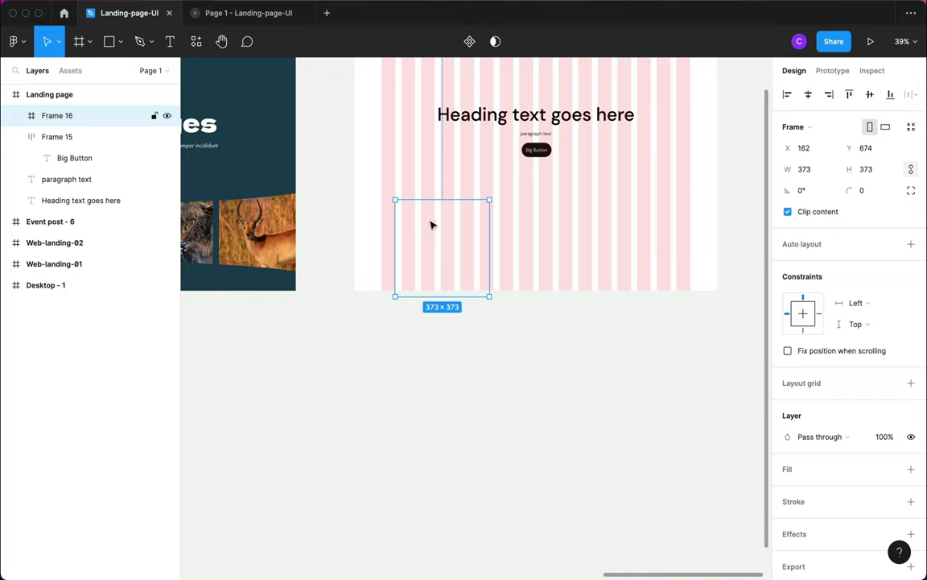
scroll(449, 268, "up", 3)
mouse_move(441, 300)
left_mouse_down()
mouse_move(420, 301)
mouse_move(426, 297)
left_mouse_up()
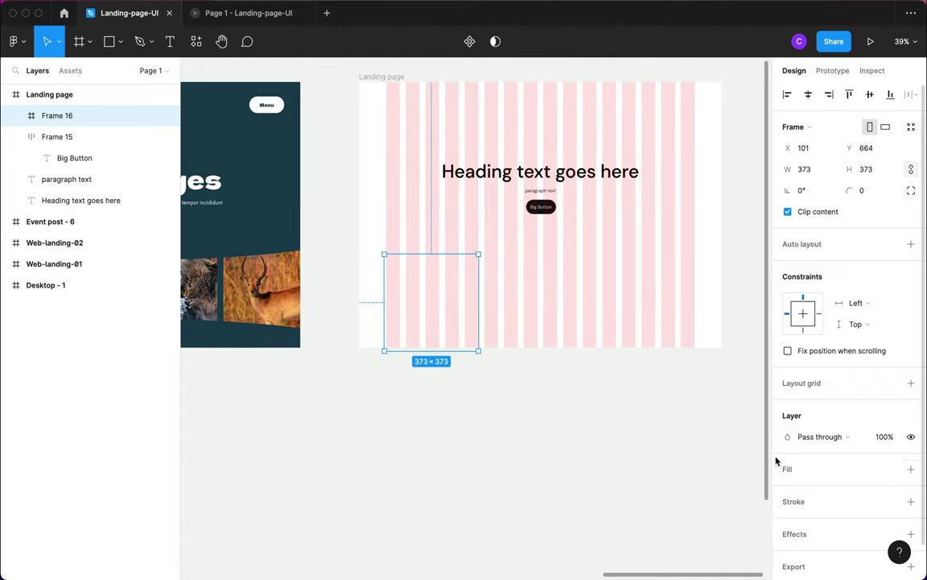
left_click(908, 469)
left_click(788, 492)
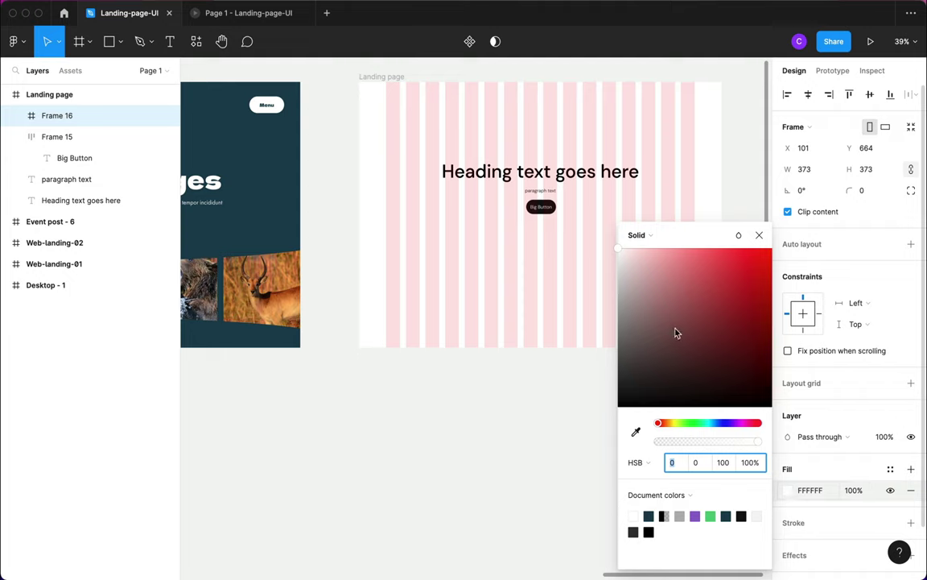
left_click_drag(676, 333, 591, 273)
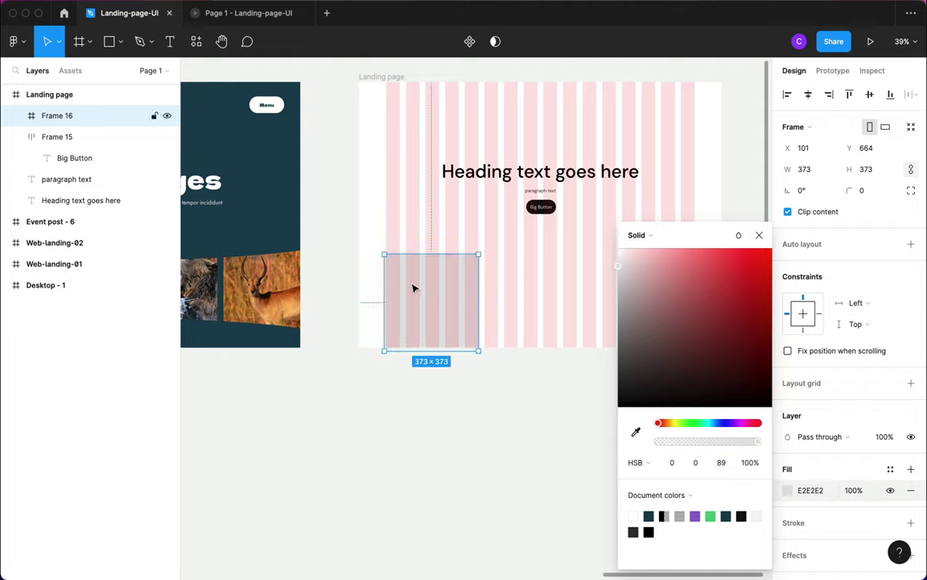
left_click_drag(413, 288, 416, 289)
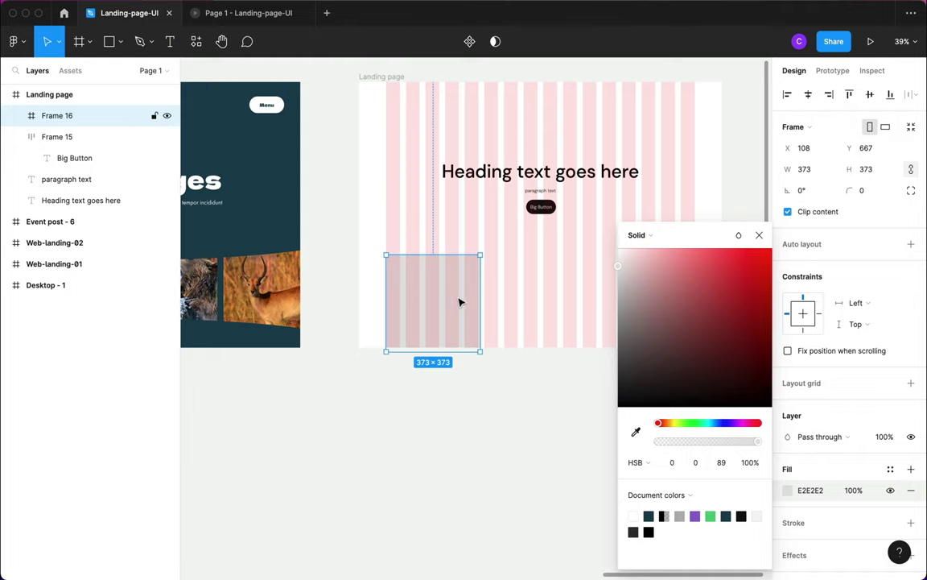
Step: Widen the grey frame to 444 and duplicate it twice to its right, with 24 px gaps between the three frames
left_click_drag(481, 301, 498, 300)
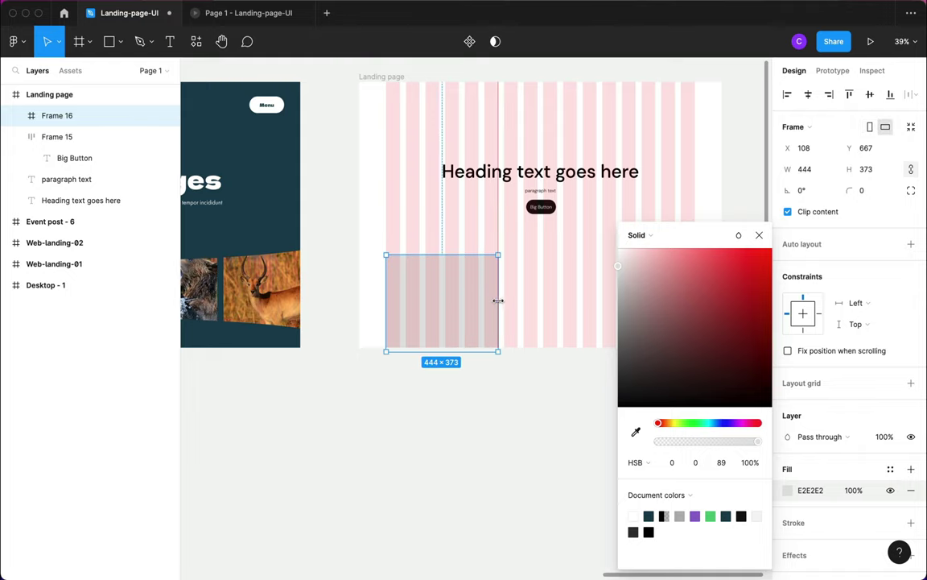
left_click(453, 416)
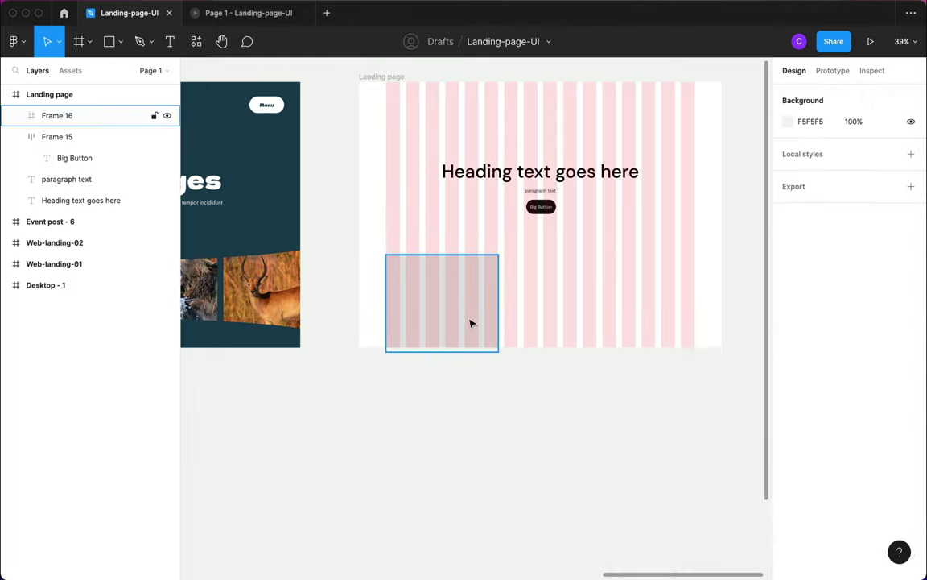
left_click(458, 314)
left_click_drag(458, 314, 679, 318)
left_click(424, 402)
Step: Select the three grey frames and wrap them in a horizontal auto layout with 24 spacing
left_click(453, 311)
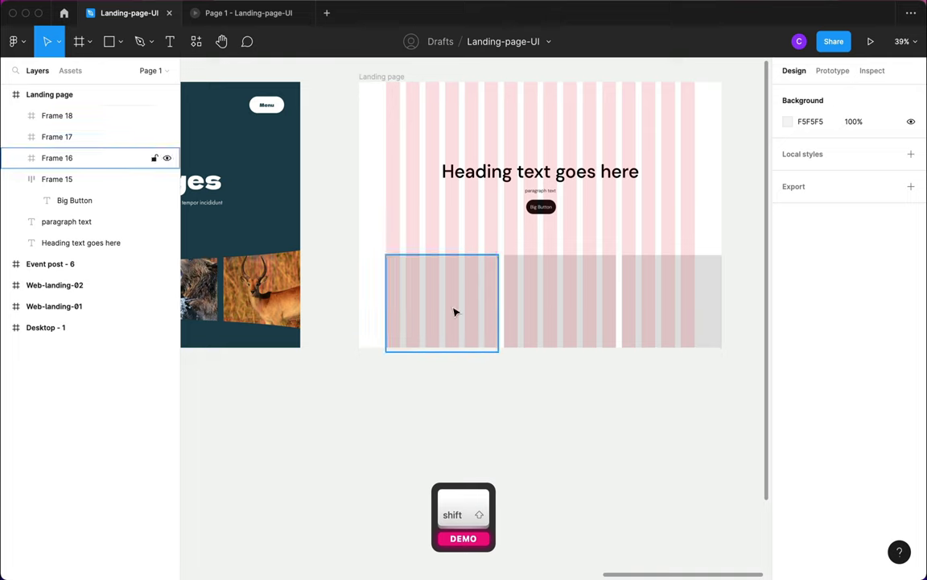
left_click(563, 301, "shift")
left_click(668, 301, "shift")
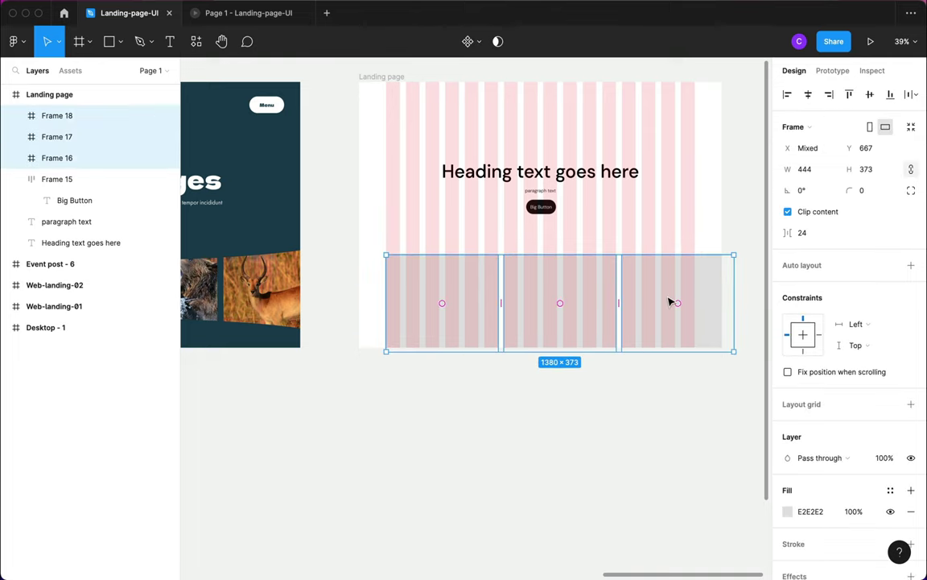
scroll(656, 318, "right", 3)
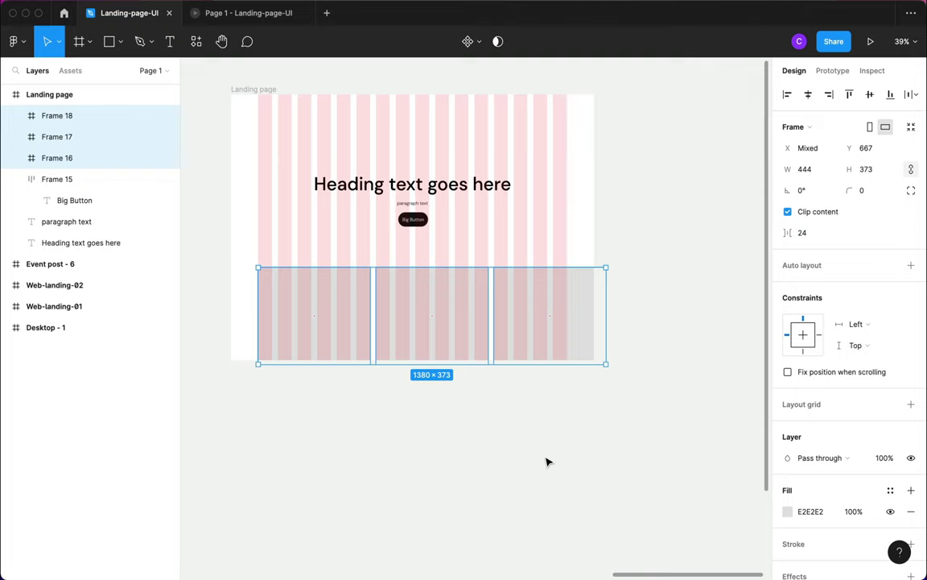
scroll(546, 462, "left", 2)
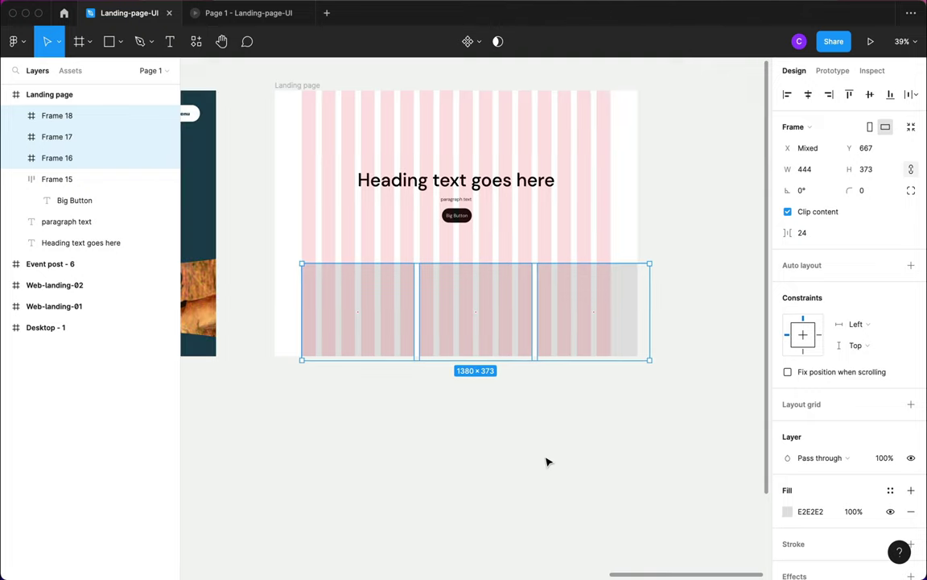
key("shift+a")
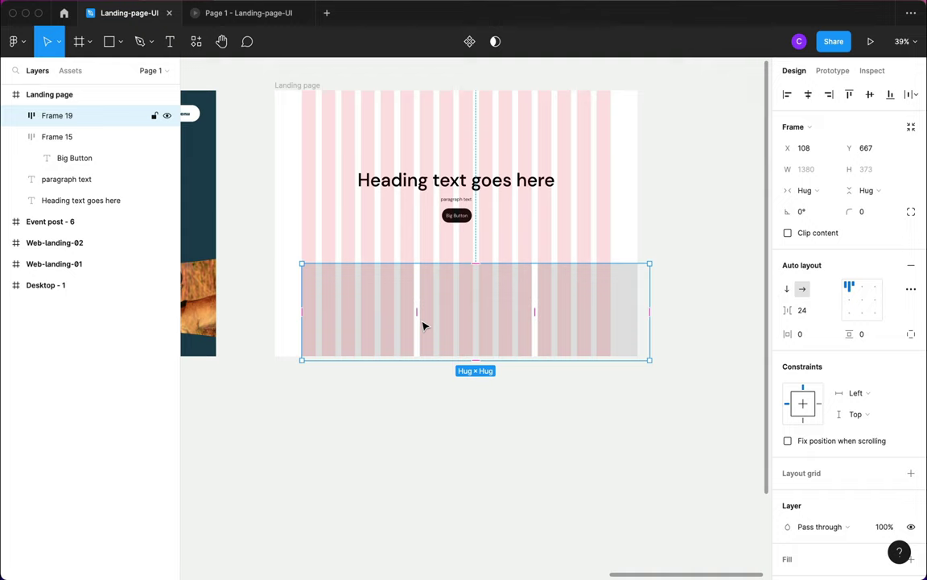
Step: Duplicate the last grey frame three times inside the auto layout row
double_click(554, 325)
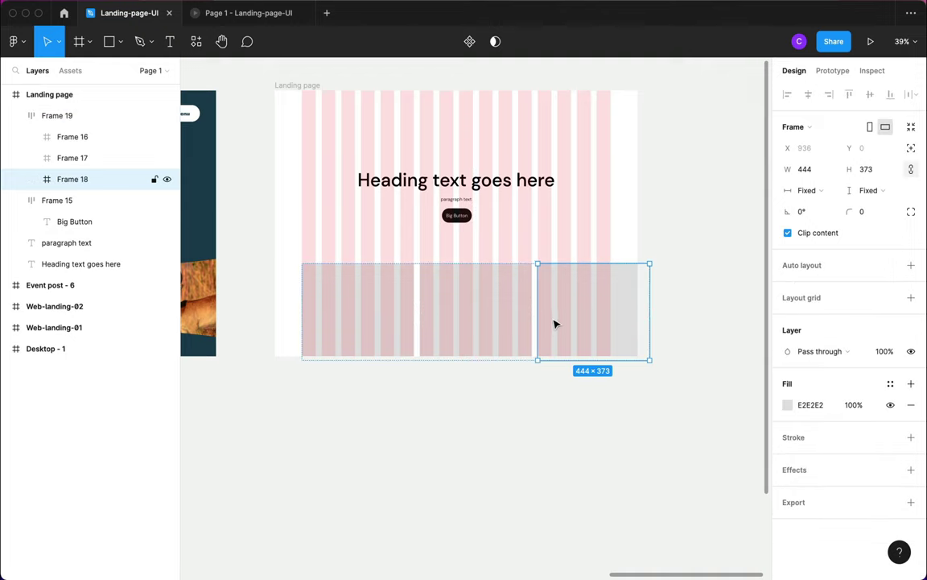
key("super")
key("super+d")
key("super+d")
key("super+d")
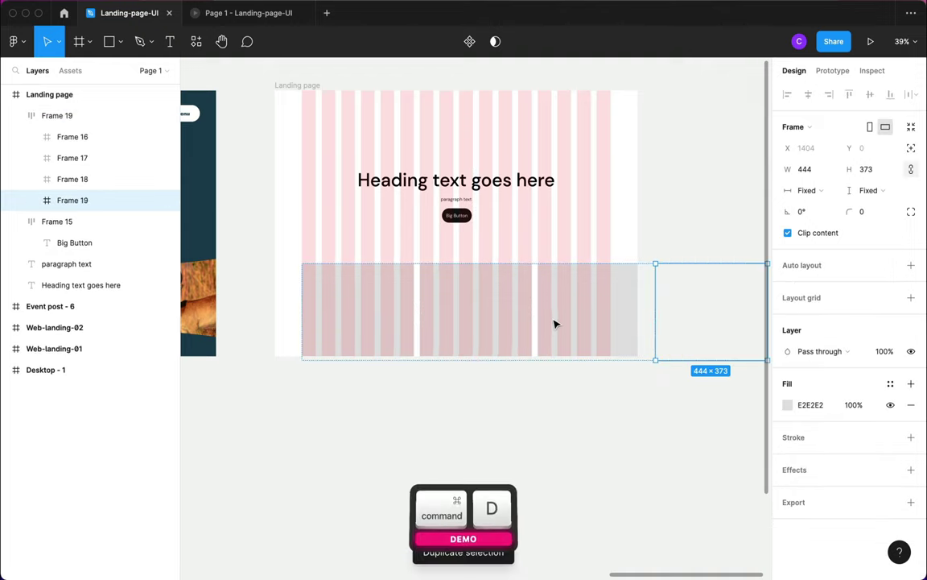
left_click(648, 409)
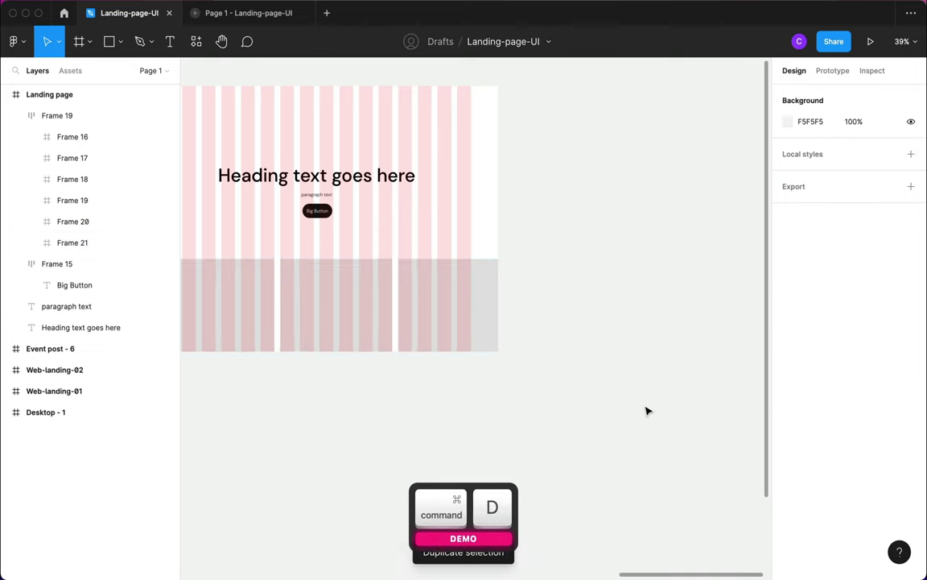
Step: Centre the auto layout row of grey frames horizontally in the Landing page frame
scroll(538, 380, "down", 3)
left_click(390, 349)
scroll(389, 349, "left", 2)
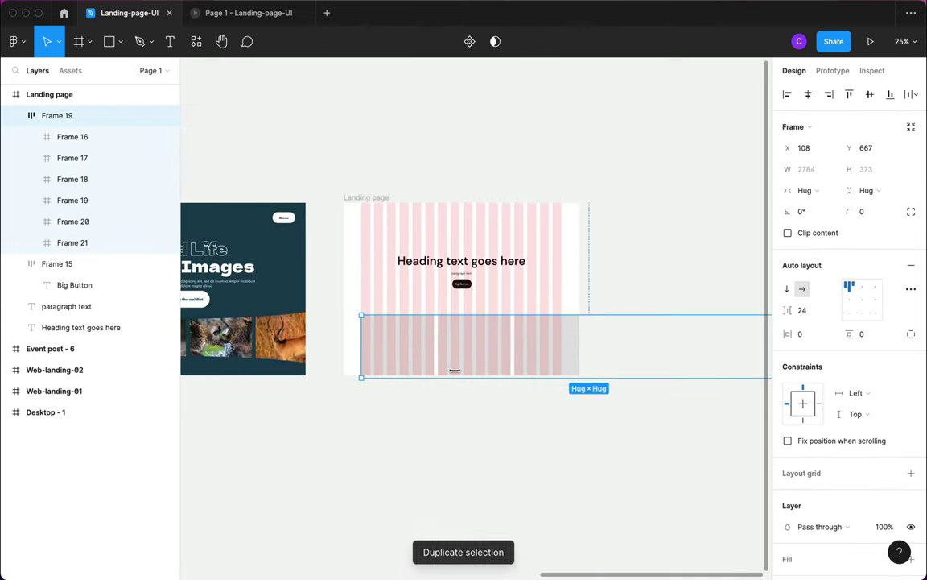
left_click(807, 96)
left_click(356, 439)
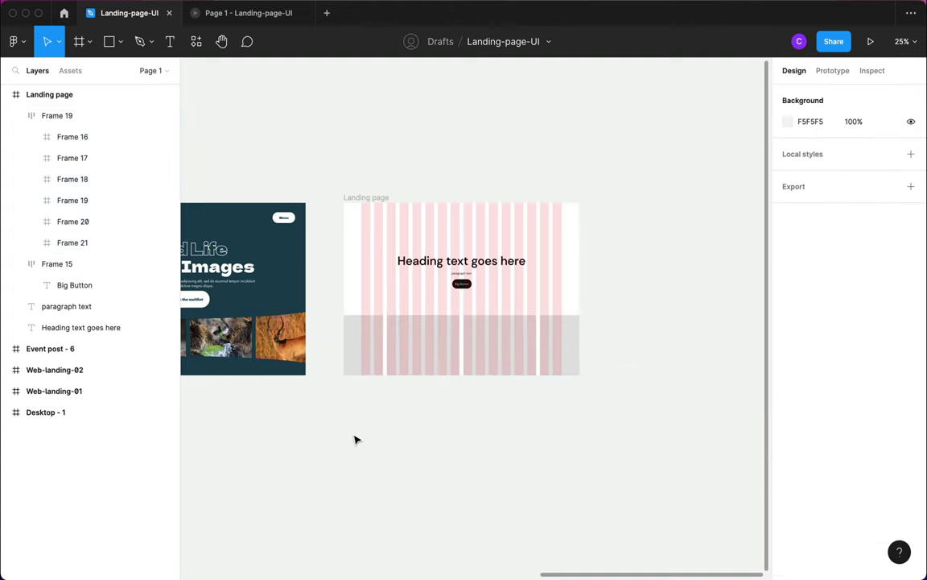
Step: Move the row of grey frames up toward the button in 10 px steps to Y 547
scroll(387, 390, "up", 5)
left_click(427, 316)
scroll(426, 316, "down", 3)
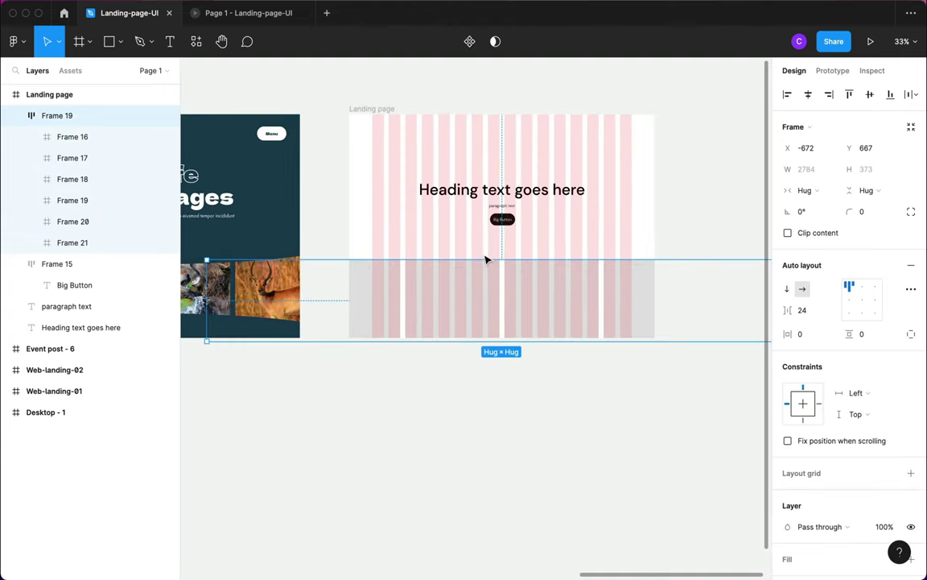
key("shift+Up")
key("shift+Up")
key("shift+Up")
key("shift+Up")
key("shift+Up")
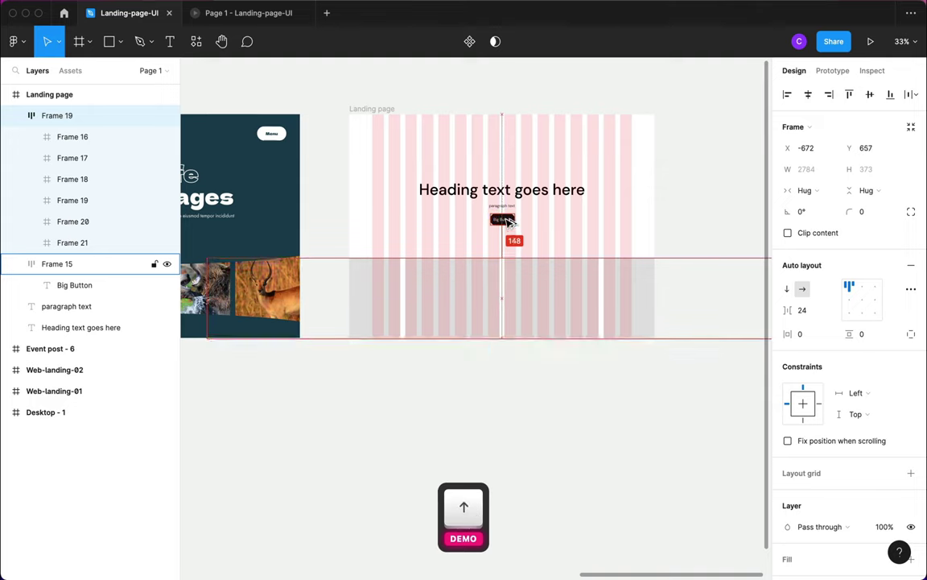
key("shift+Up")
key("shift+Up")
key("shift+Up")
key("shift+Up")
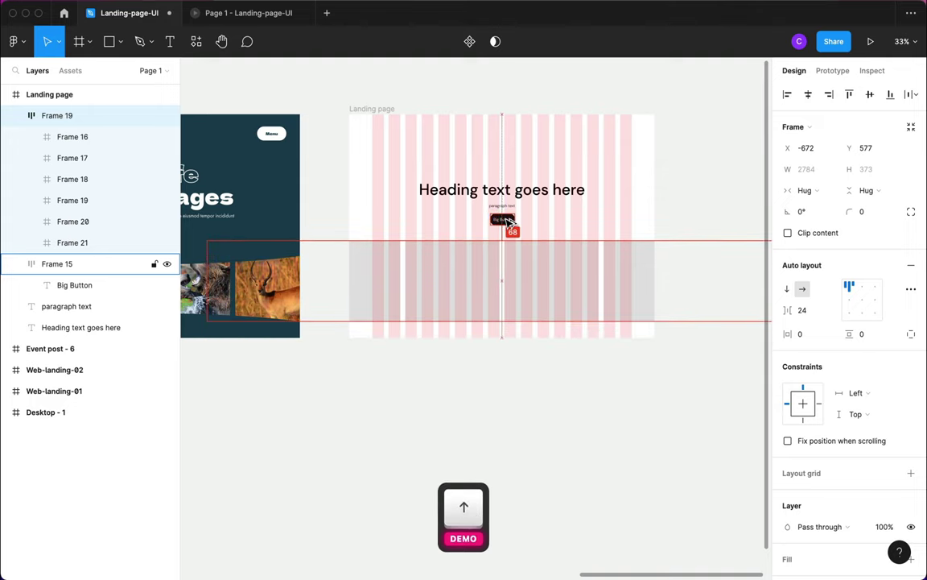
key("shift+Up")
key("shift+Up")
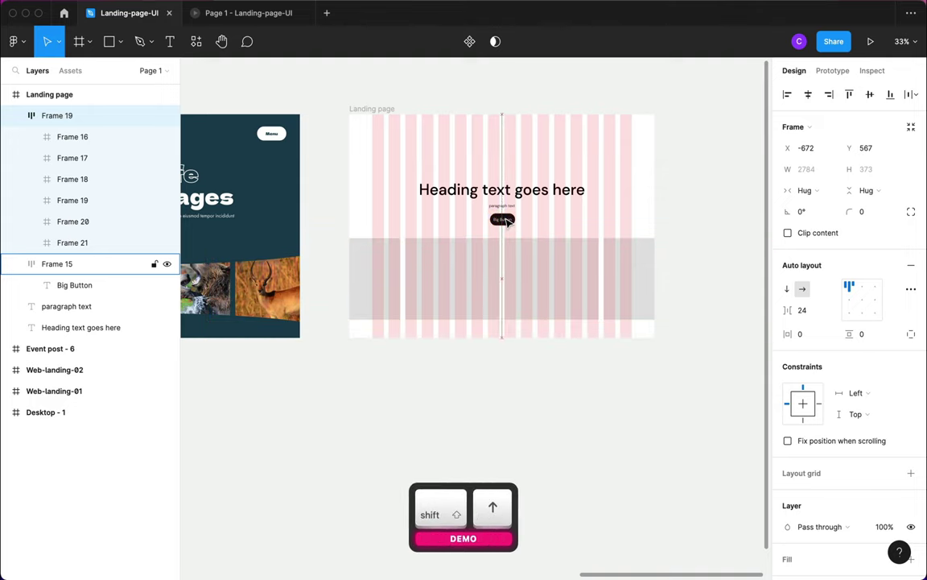
key("shift+Up")
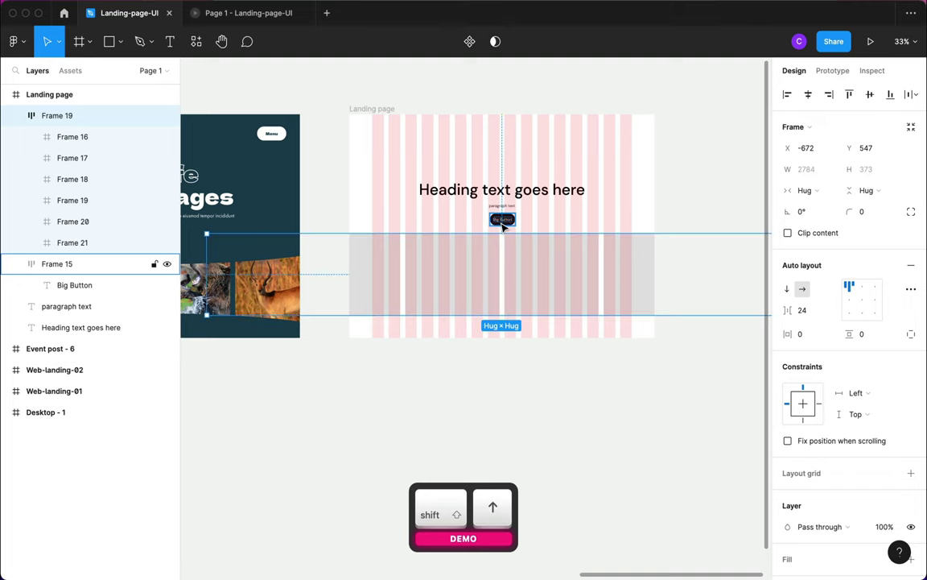
Step: Check the gap between the button and the grey row, and nudge the row down to Y 557
key("alt")
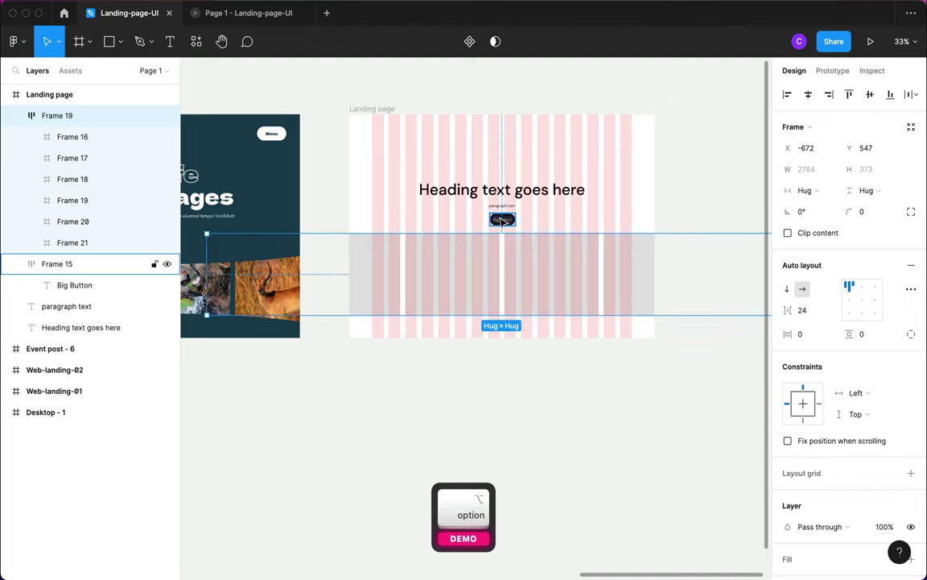
scroll(502, 220, "up", 5)
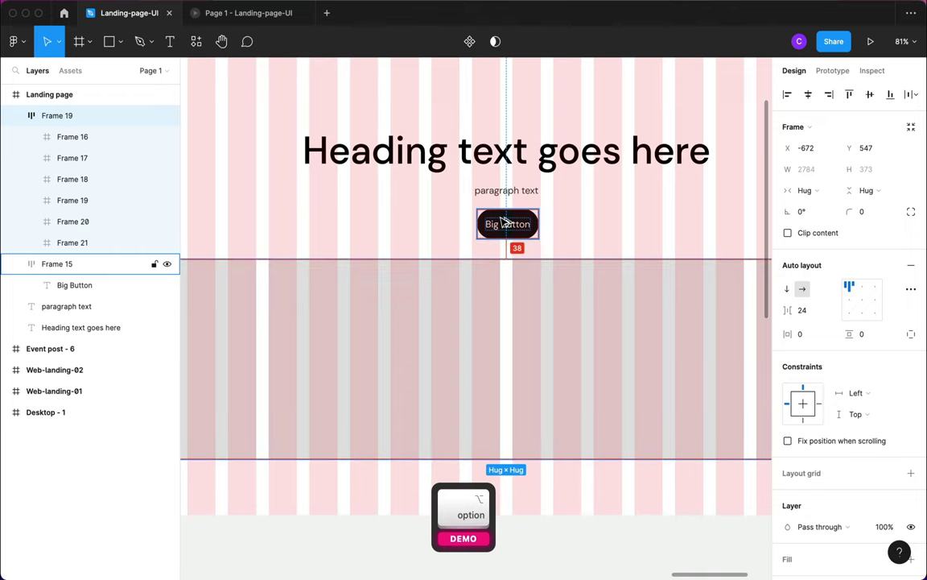
key("Down")
key("Down")
key("Down")
key("Down")
key("Down")
key("Down")
key("Down")
key("Down")
key("Down")
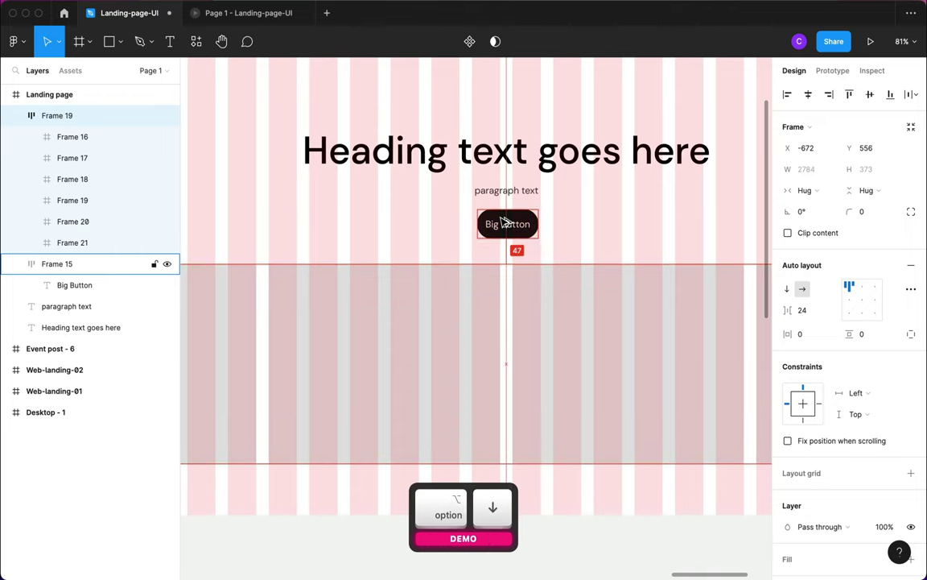
key("Escape")
key("Escape")
scroll(403, 219, "down", 2)
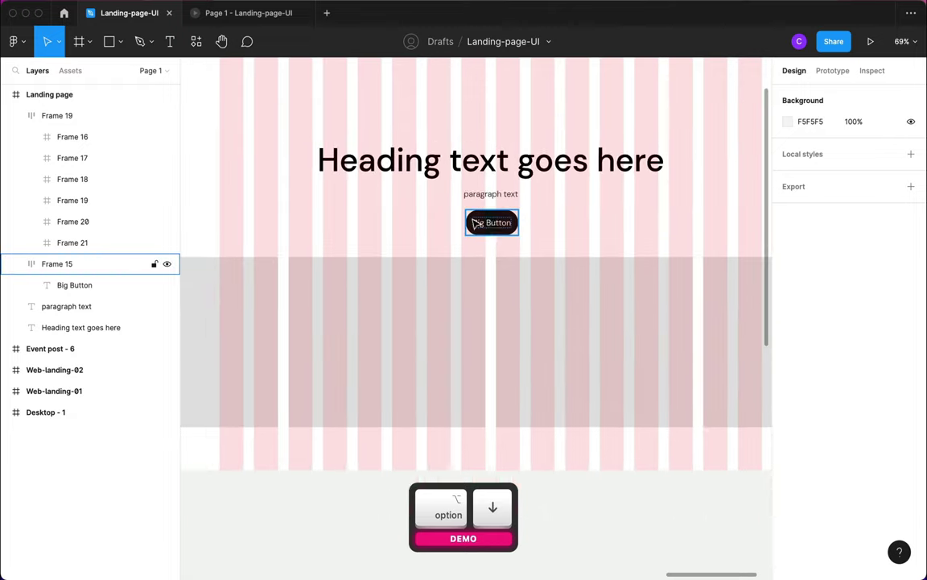
left_click(483, 223)
double_click(489, 222)
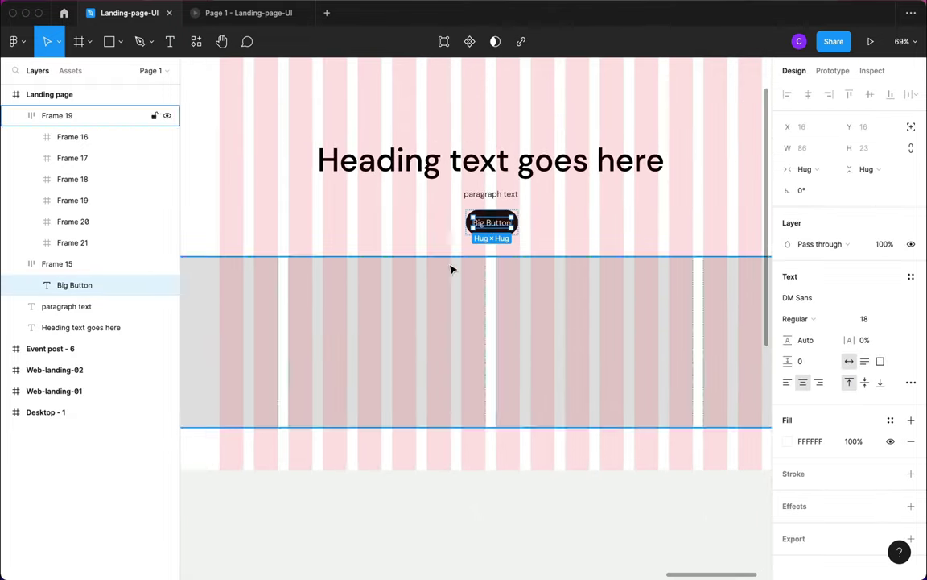
key("Escape")
key("Escape")
key("Escape")
scroll(424, 233, "down", 5)
left_click(427, 300)
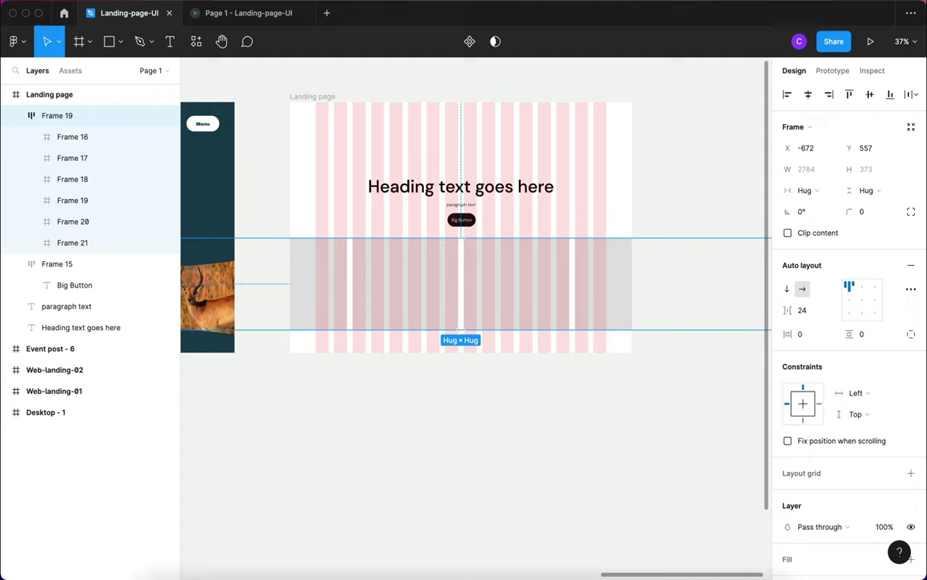
Step: Switch to Brave Browser and search the Pexels site for people photos
mouse_move(354, 571)
left_click(278, 552)
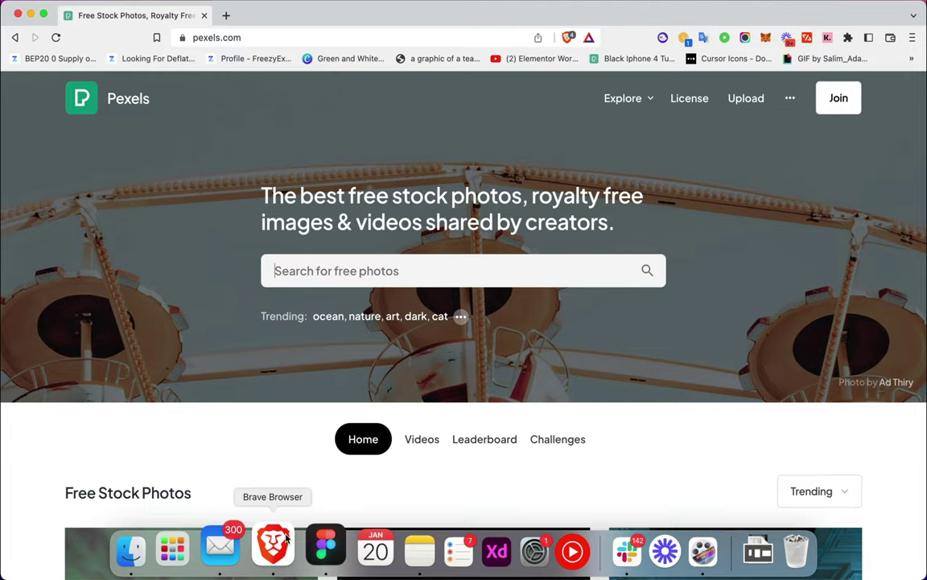
scroll(343, 288, "down", 5)
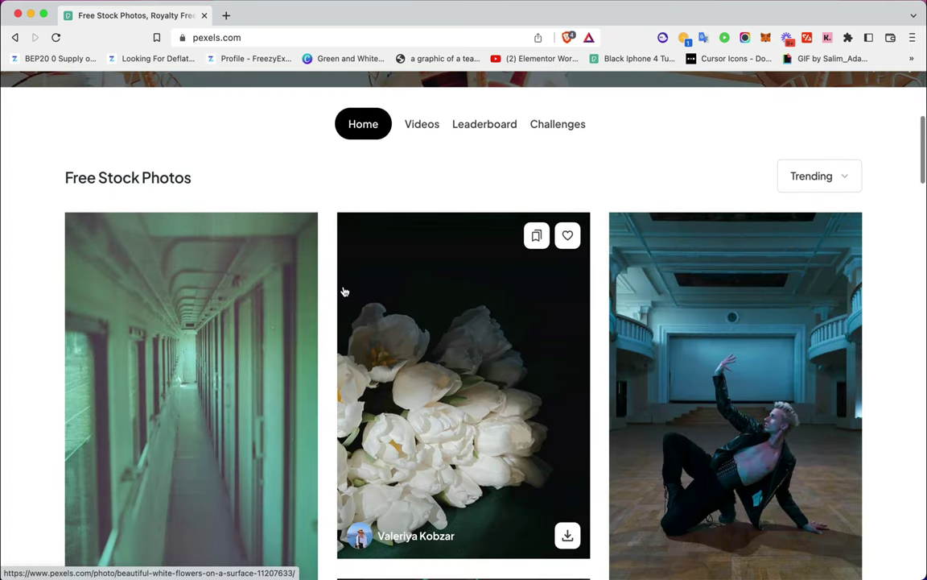
scroll(344, 290, "up", 4)
scroll(344, 290, "up", 1)
left_click(353, 272)
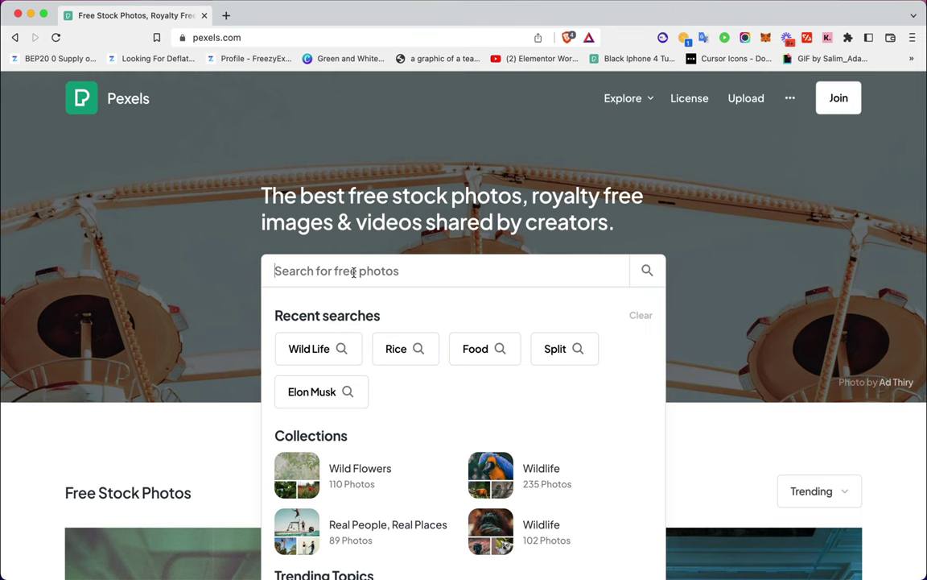
type("people")
key("Return")
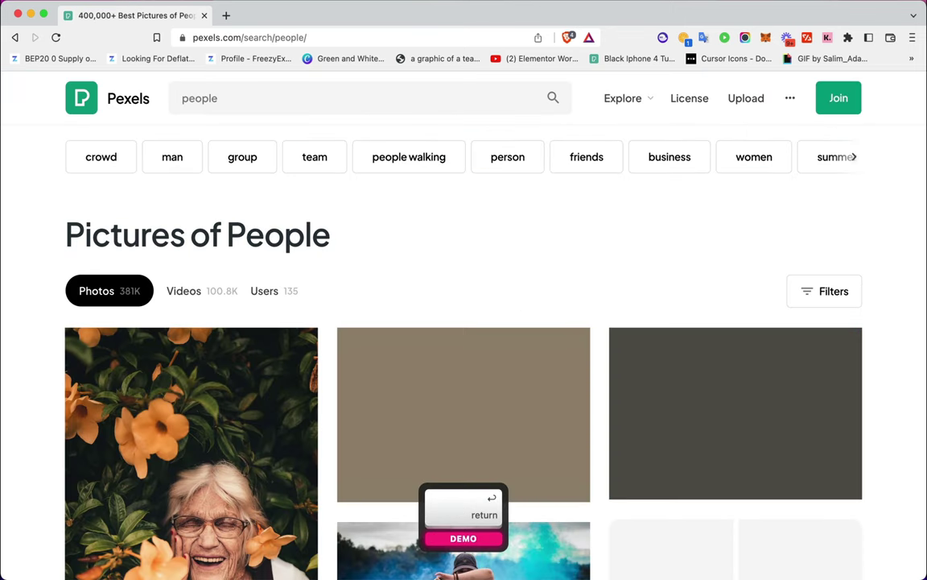
Step: Browse the people photos, open the aerial shot of the red fishing boat and bring up its image copy and save options
scroll(370, 352, "down", 7)
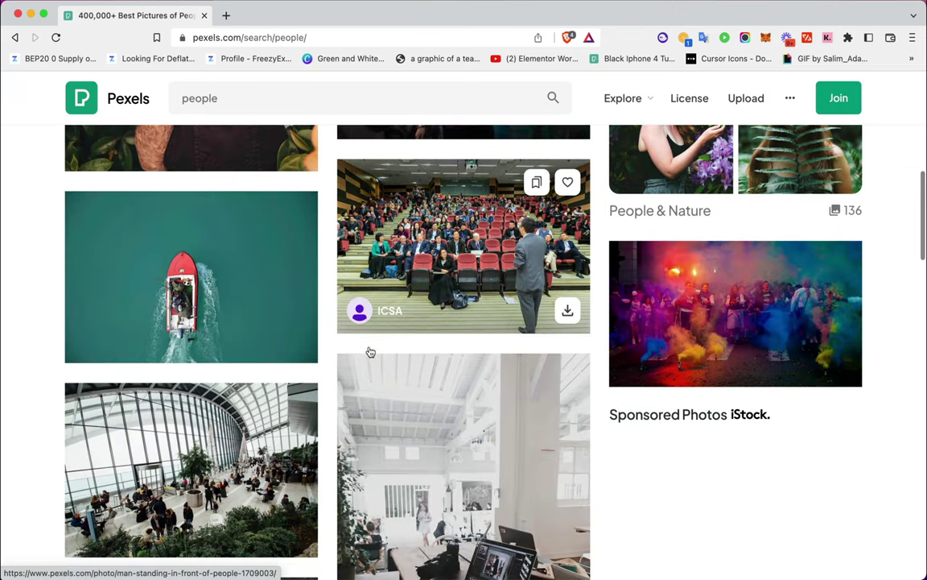
scroll(371, 352, "down", 7)
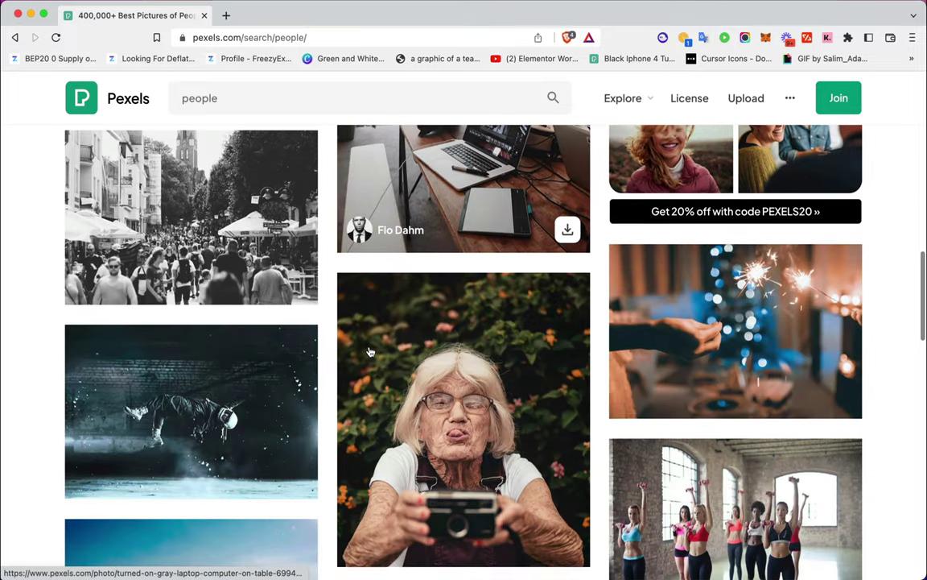
scroll(370, 352, "up", 15)
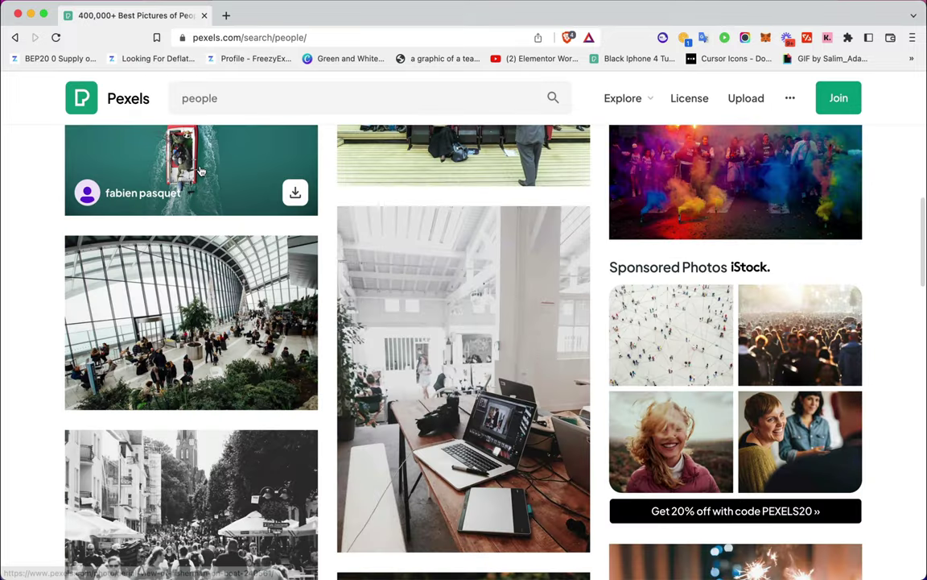
scroll(242, 206, "up", 3)
left_click(157, 250)
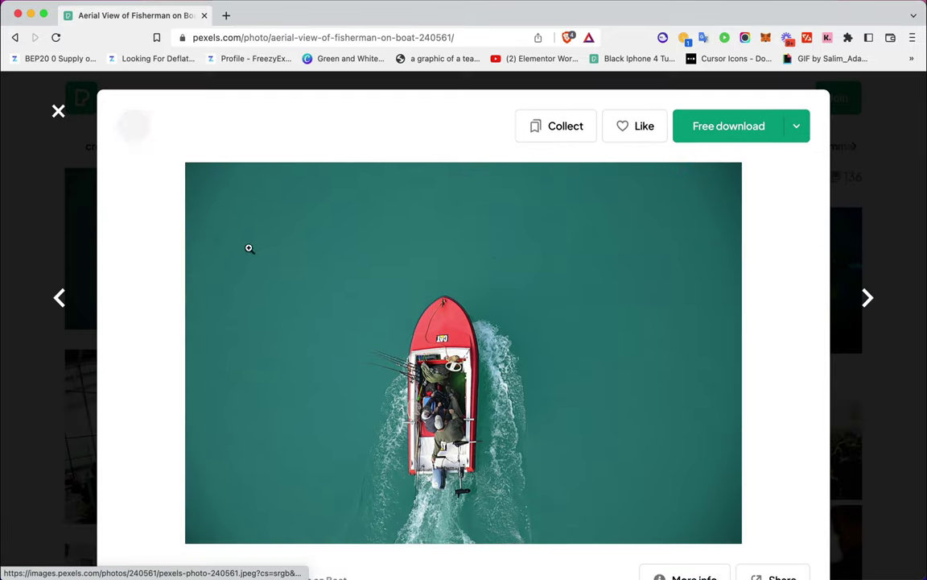
right_click(483, 344)
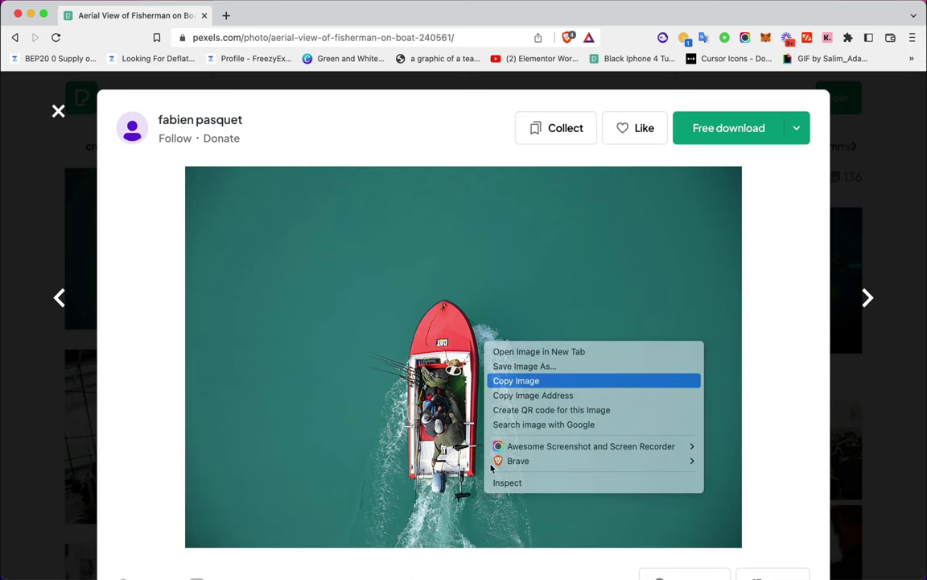
Step: Switch back to Figma, find the Pexels plugin through the quick actions search and open it
left_click(311, 544)
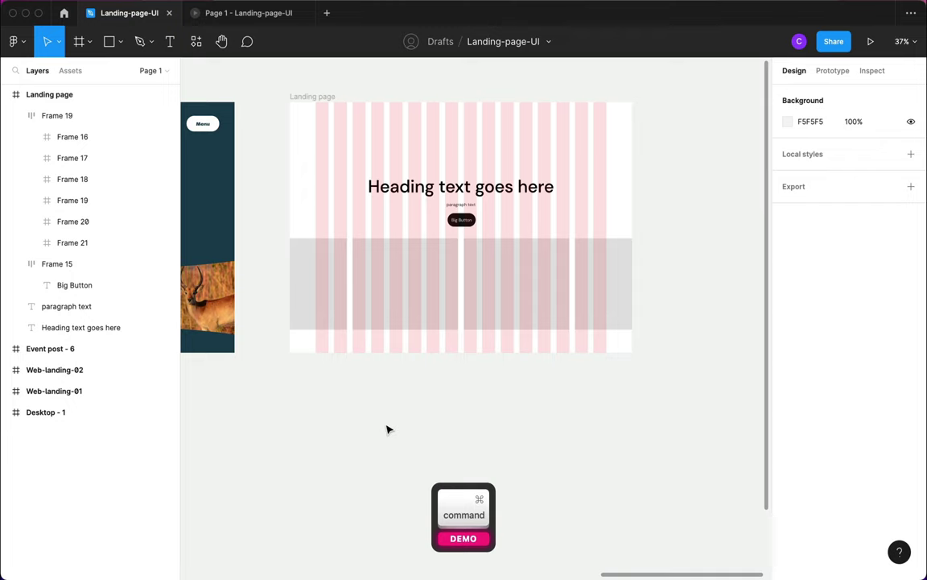
key("super+slash")
type("pexe")
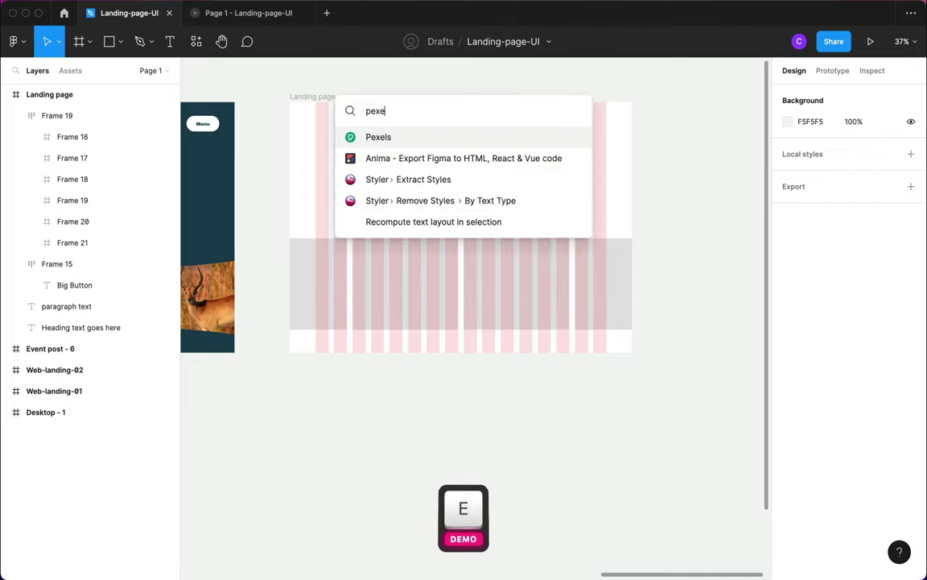
type("l")
left_click(388, 139)
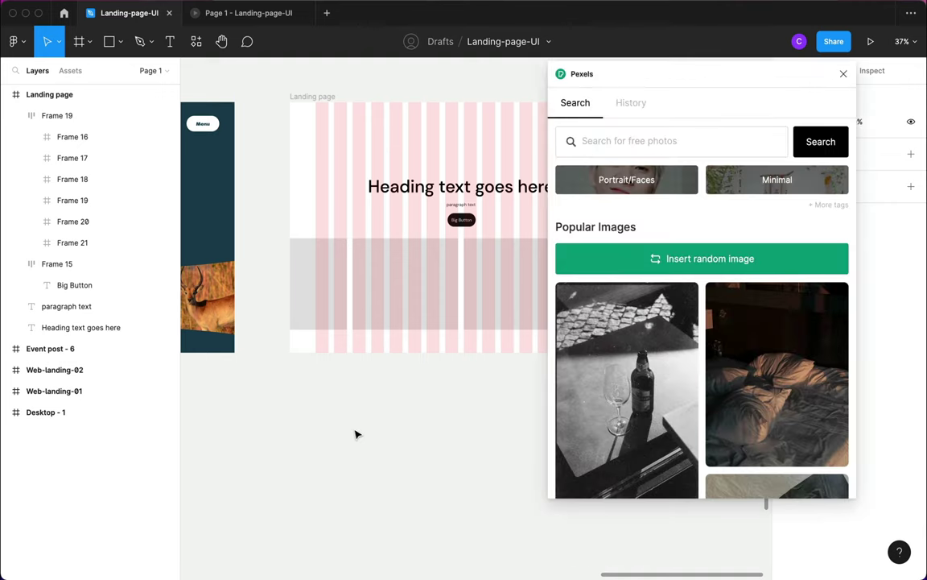
Step: Close the Pexels plugin and switch to the red fishing boat photo in Brave Browser
left_click(842, 74)
left_click(267, 548)
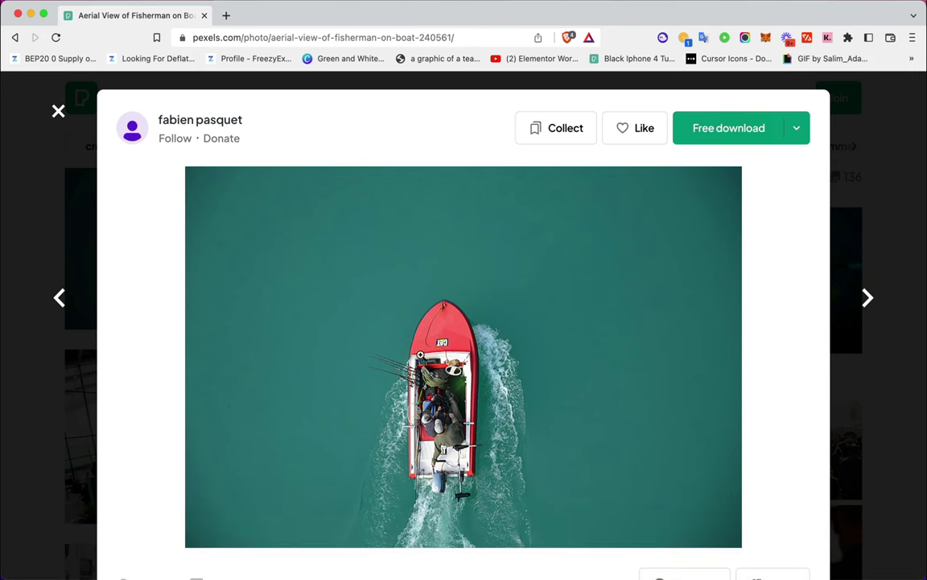
scroll(397, 347, "down", 3)
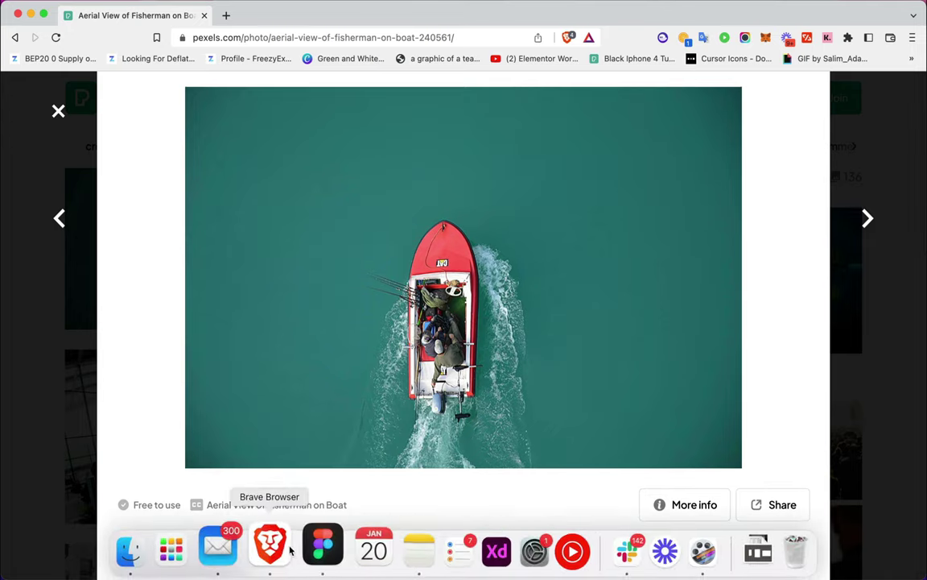
Step: Switch to Figma and paste the boat photo into the partly visible grey frame at the row's left end
left_click(313, 544)
left_click(395, 278)
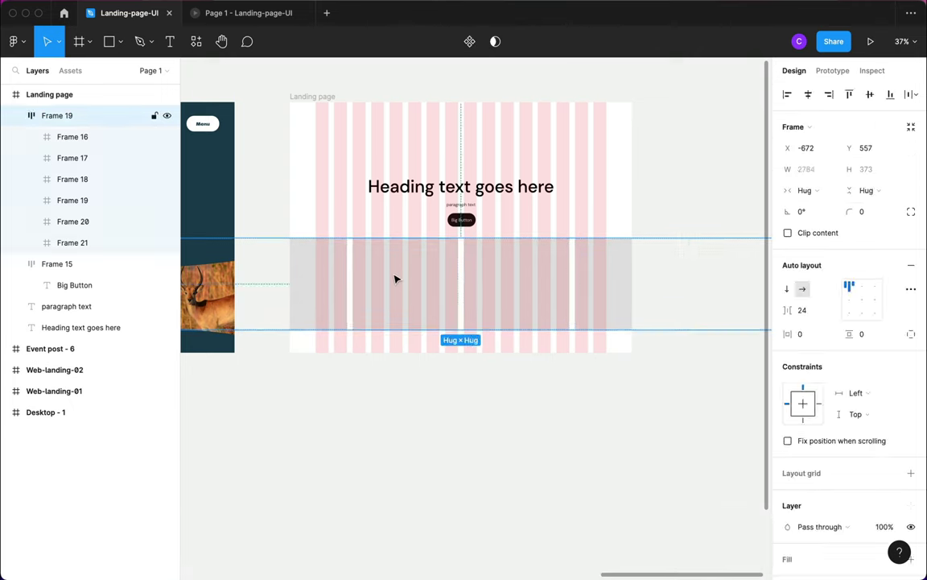
left_click(395, 278)
left_click(316, 281)
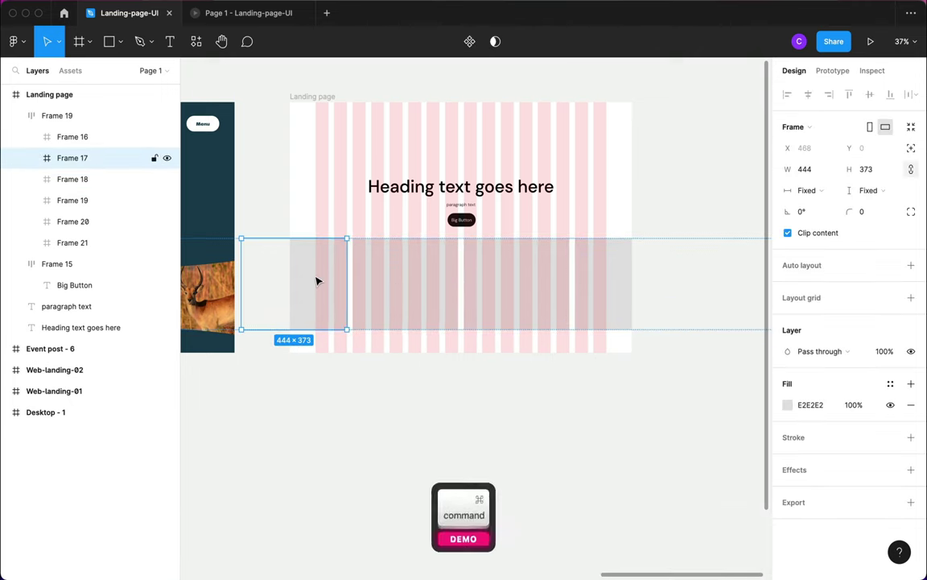
key("super+v")
scroll(417, 373, "down", 1)
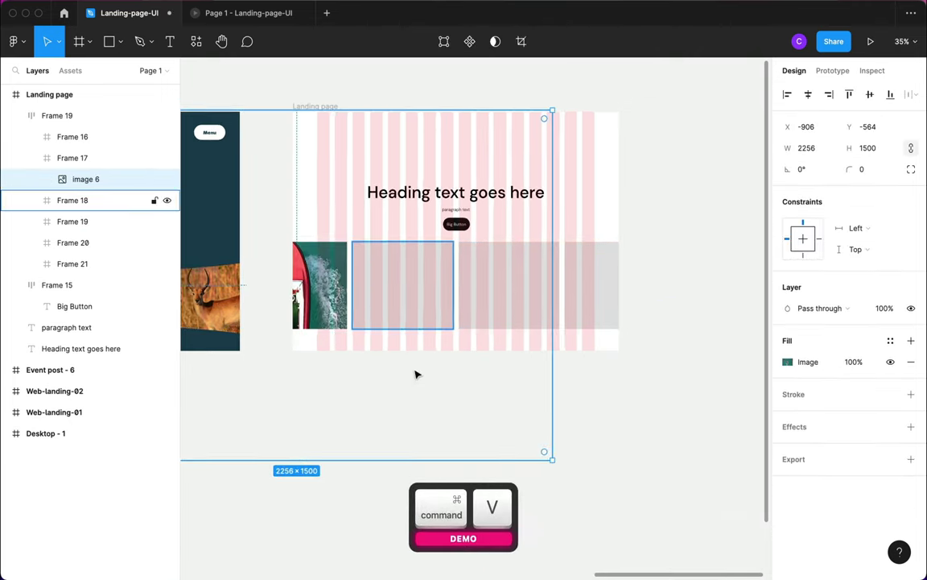
Step: Scale the boat photo down proportionally around its centre to about 854 × 568 and deselect it
left_click_drag(553, 459, 394, 333)
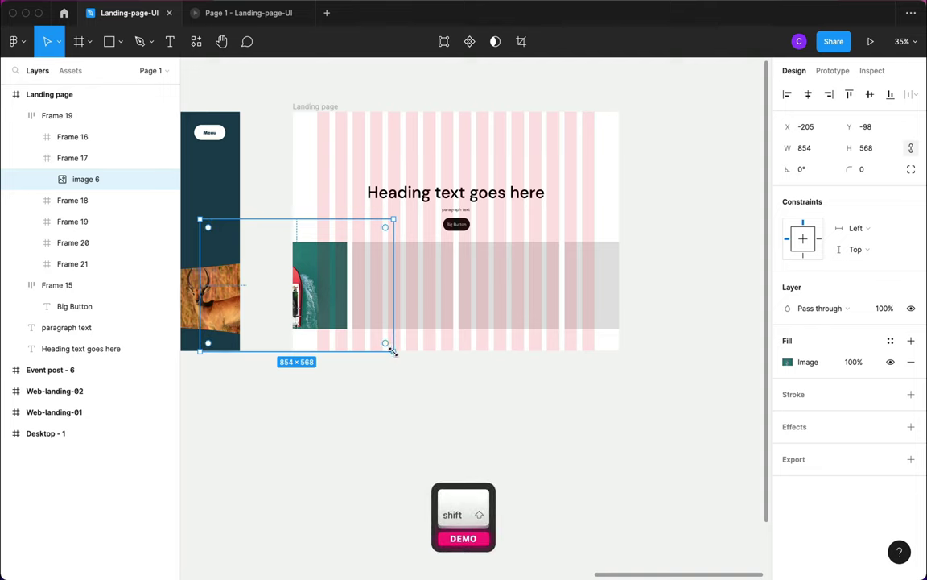
key("alt")
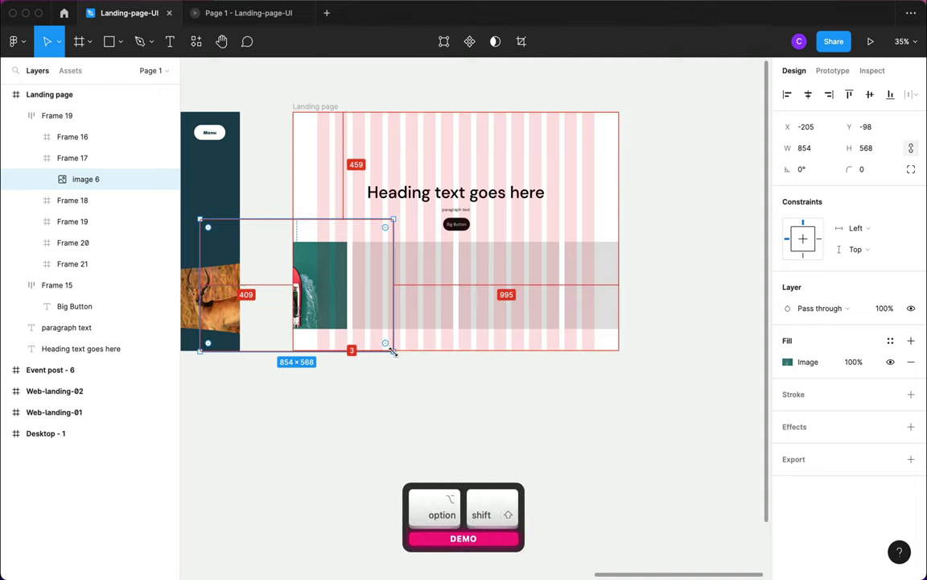
mouse_move(393, 352)
left_mouse_down()
mouse_move(424, 373)
mouse_move(376, 344)
mouse_move(450, 384)
mouse_move(375, 352)
left_mouse_up()
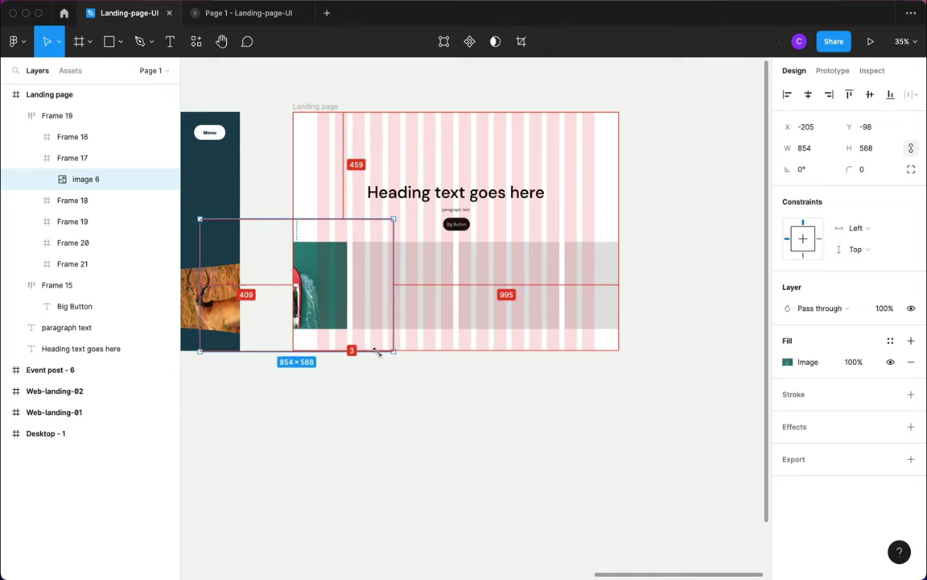
left_click_drag(382, 351, 363, 347)
left_click(306, 400)
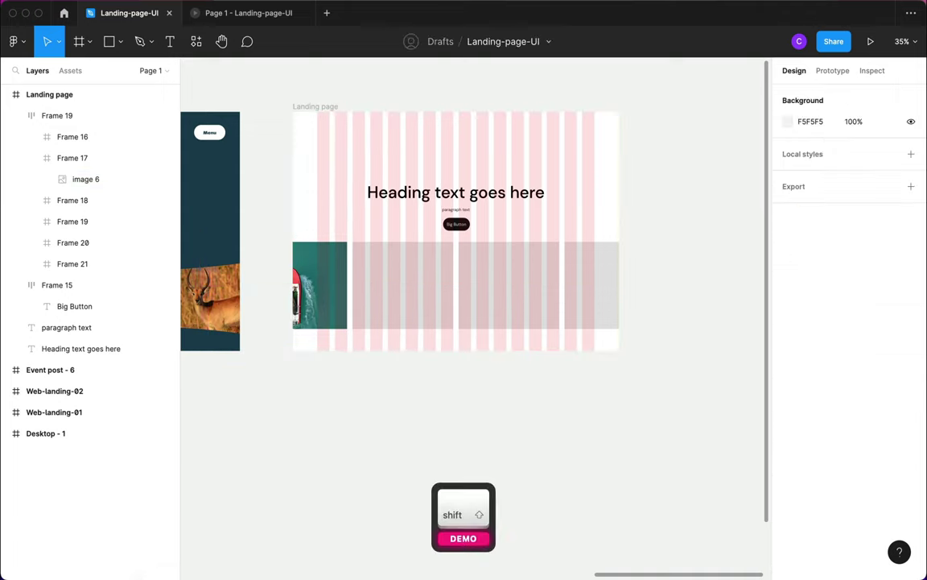
Step: Switch to Brave Browser, close the boat photo and browse the people photos for another picture
mouse_move(218, 545)
left_click(260, 548)
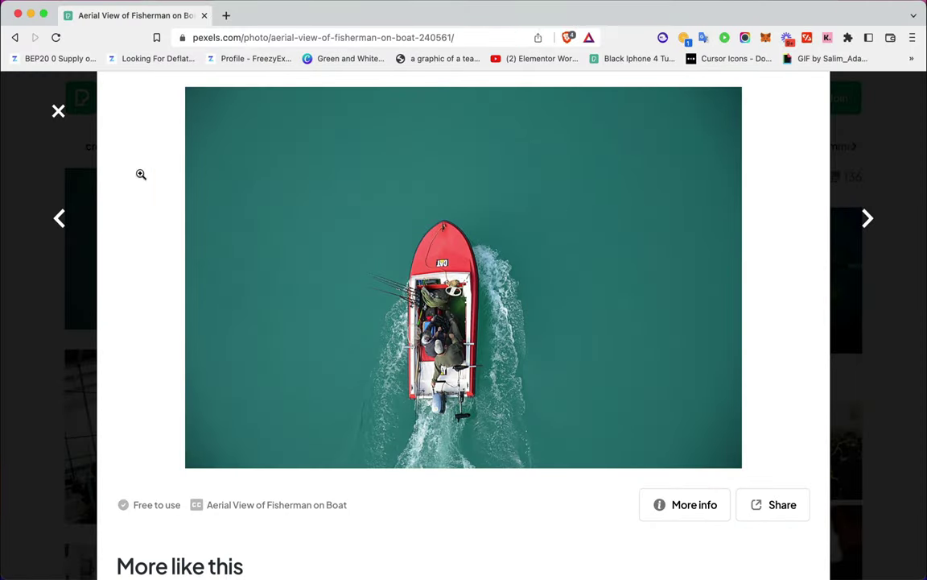
left_click(54, 113)
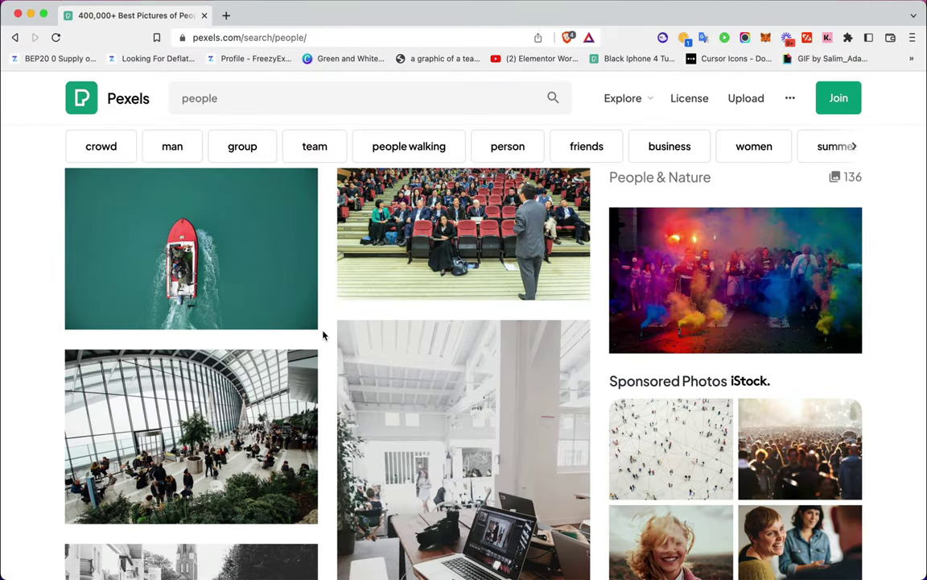
scroll(384, 467, "down", 6)
scroll(384, 467, "down", 10)
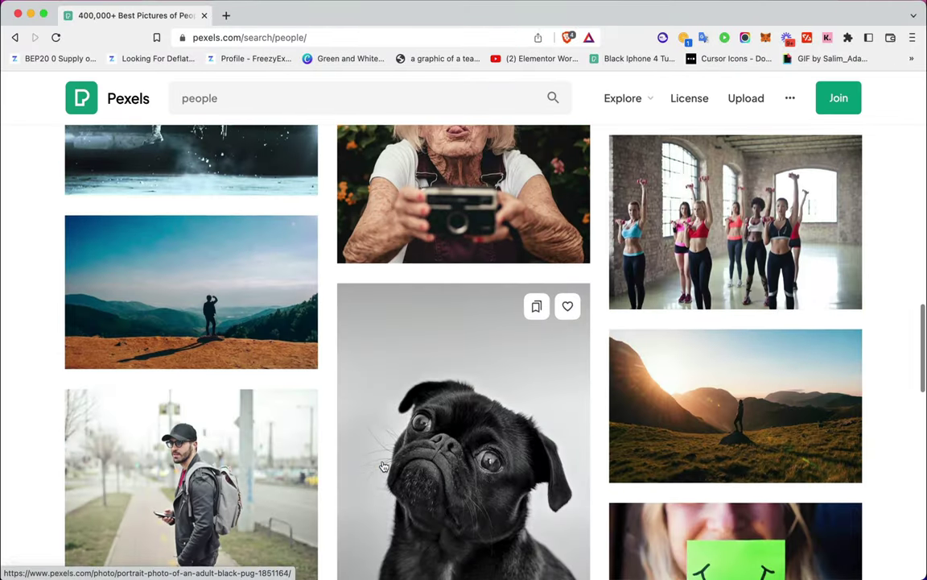
scroll(384, 467, "down", 15)
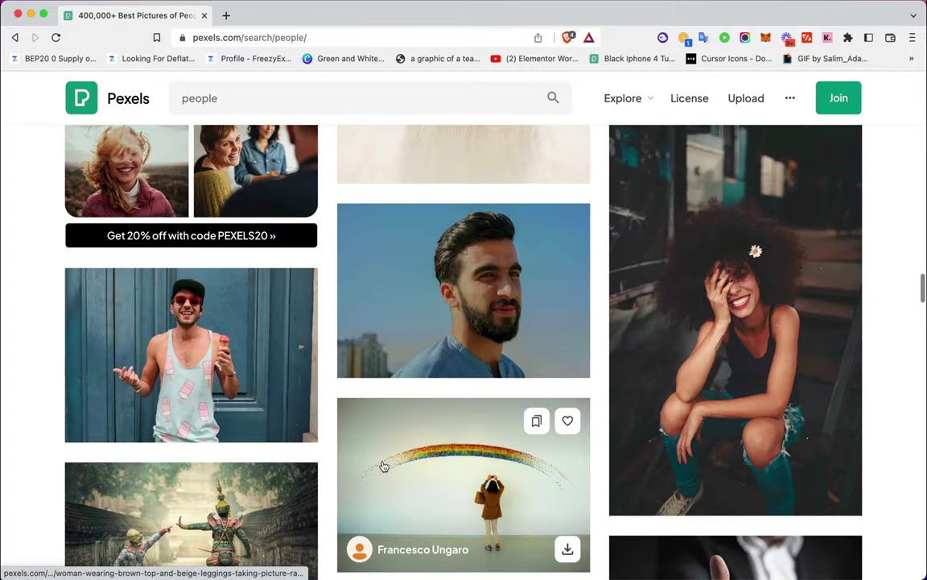
scroll(384, 467, "down", 15)
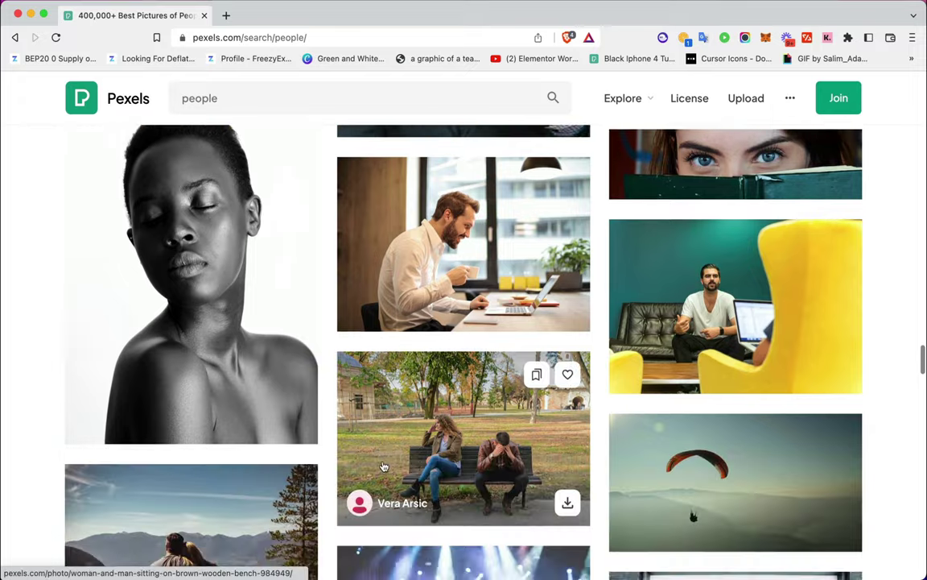
scroll(384, 467, "down", 15)
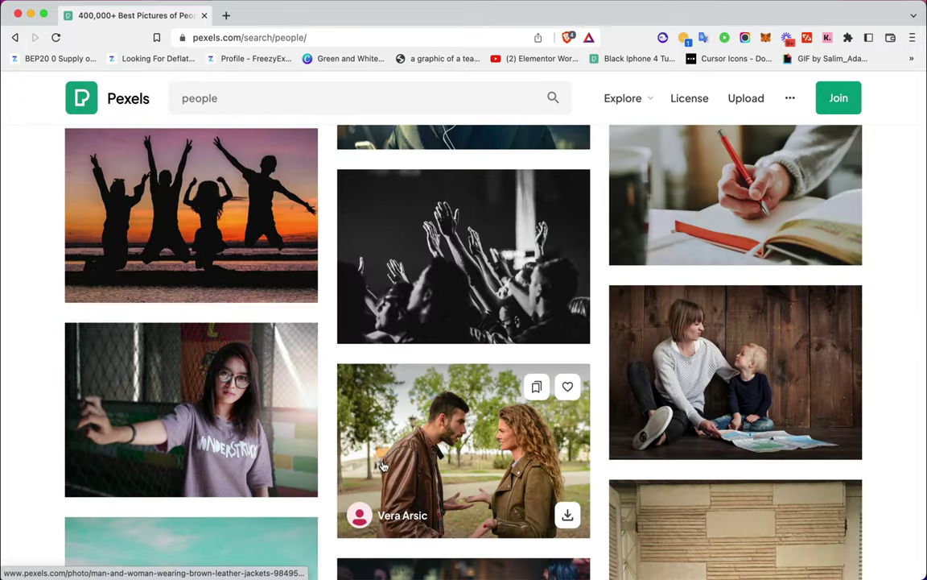
Step: Search Pexels for travel, open the photo of a person walking in the desert and copy the image
scroll(384, 466, "up", 20)
triple_click(244, 97)
type("travel")
key("Return")
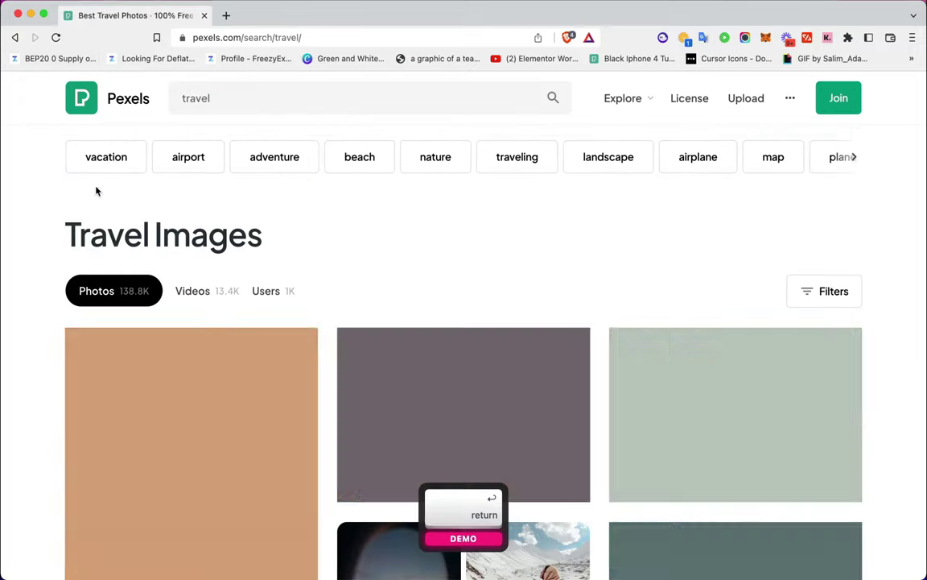
scroll(463, 322, "down", 4)
left_click(190, 362)
right_click(490, 300)
left_click(523, 339)
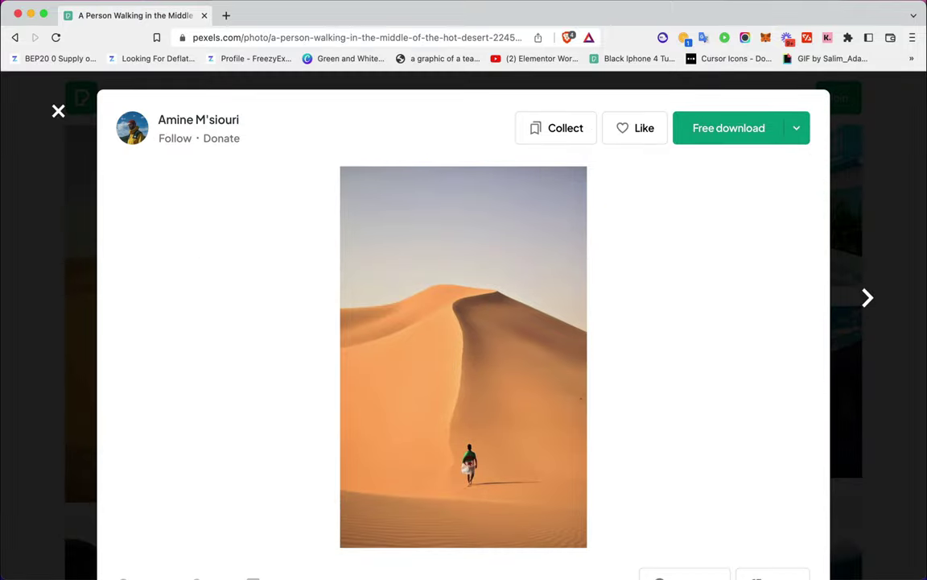
Step: Switch to Figma, paste the desert photo into the frame beside the boat and scale it to about 496 × 744 around its centre
left_click(311, 555)
left_click(369, 157)
key("super+v")
left_click_drag(474, 325, 405, 250)
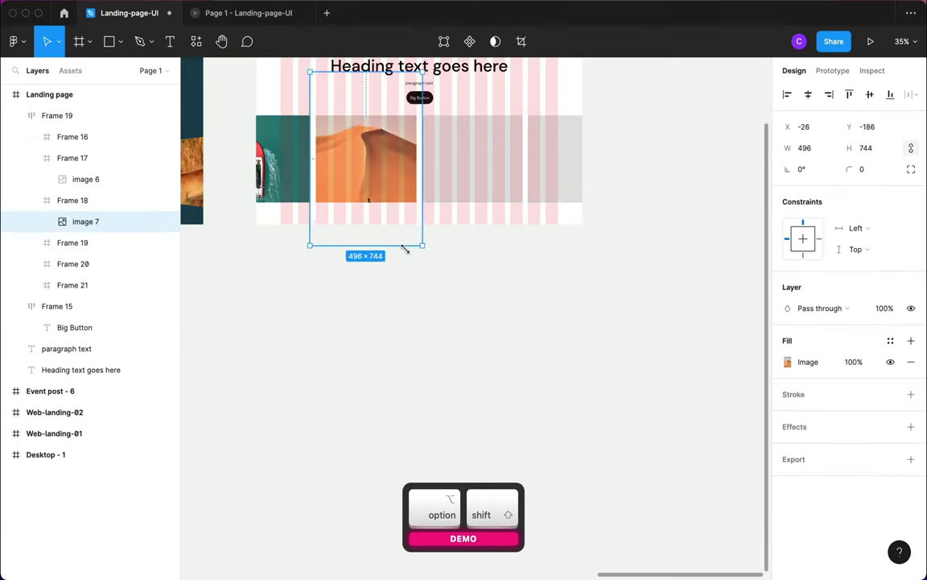
Step: Switch to Brave Browser, close the desert photo and browse the travel results for another picture
left_click(289, 547)
left_click(58, 111)
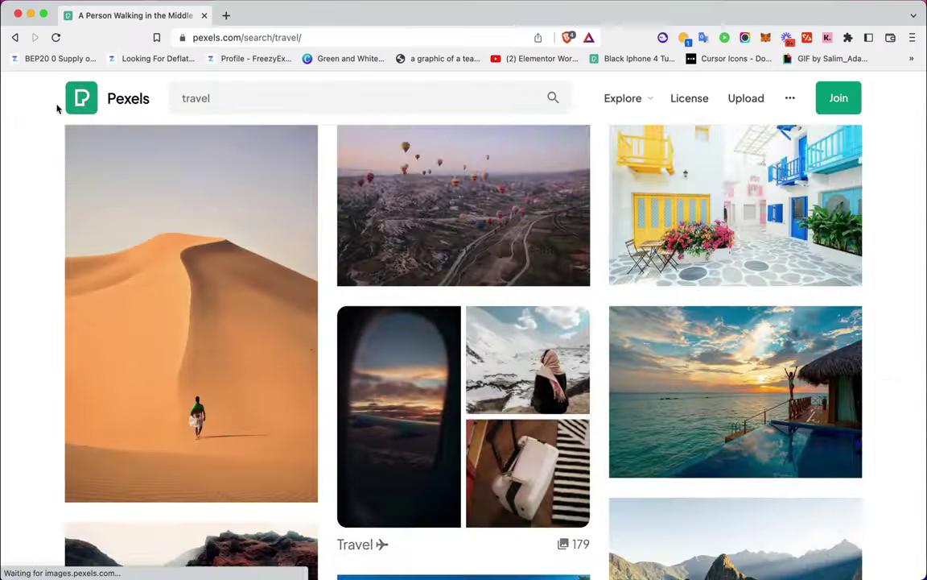
scroll(242, 322, "down", 5)
left_click(732, 387)
left_click(58, 111)
scroll(218, 275, "down", 5)
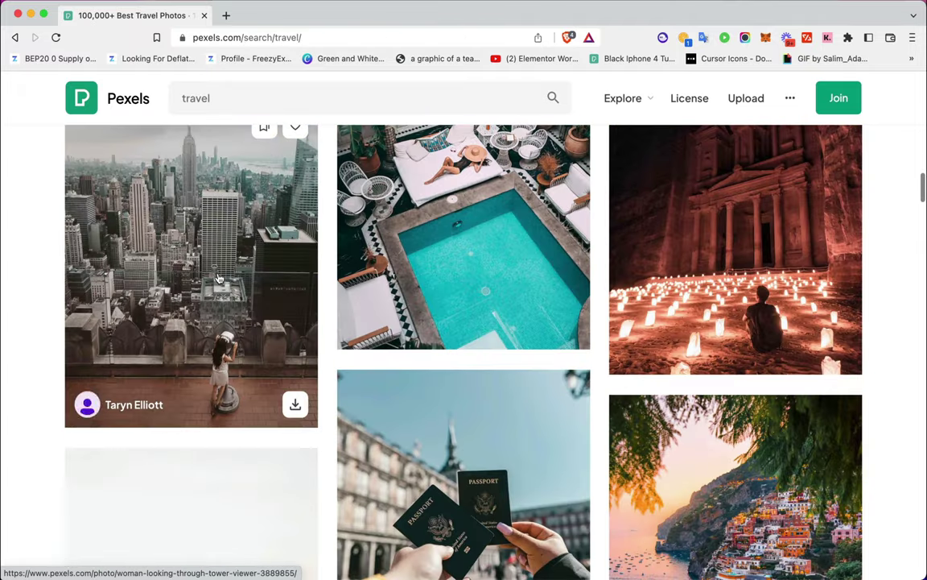
Step: Copy the photo of two hands holding passports and paste it into the grey frame after the desert photo in Figma
left_click(451, 346)
right_click(435, 264)
left_click(456, 301)
left_click(313, 550)
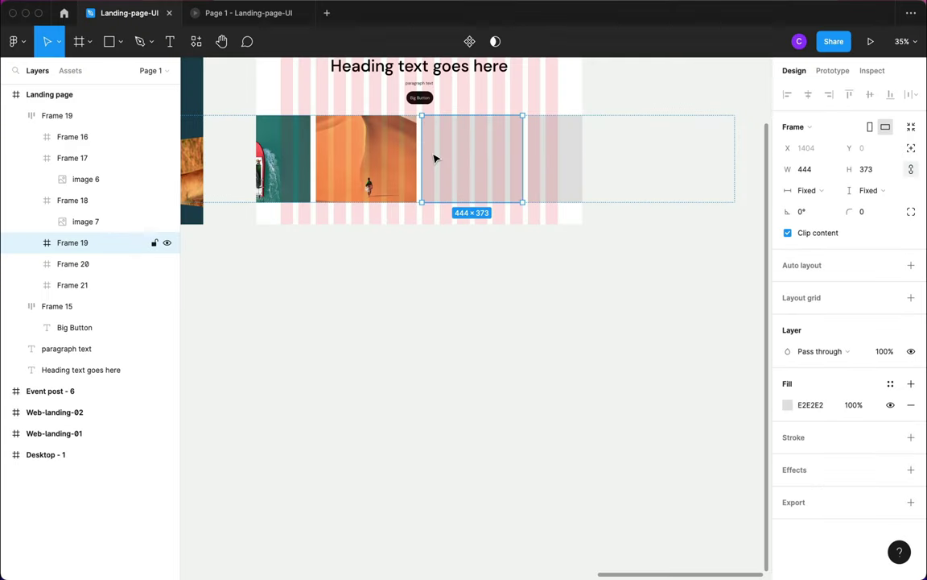
key("super+v")
Step: Switch to Brave Browser, browse further travel photos and bring the cliffside water photo into the last visible grey frame in Figma
left_click(271, 547)
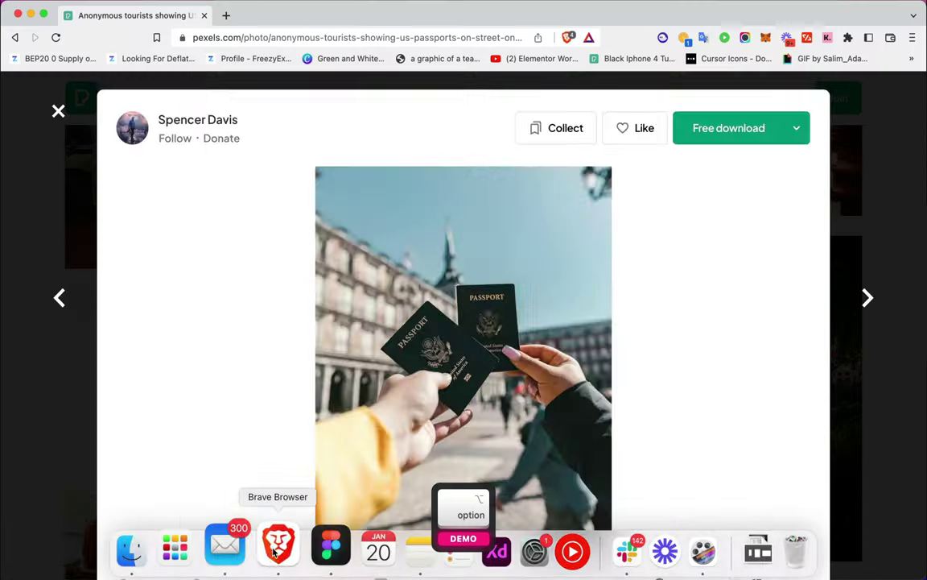
scroll(341, 368, "down", 10)
left_click(899, 228)
scroll(552, 302, "down", 20)
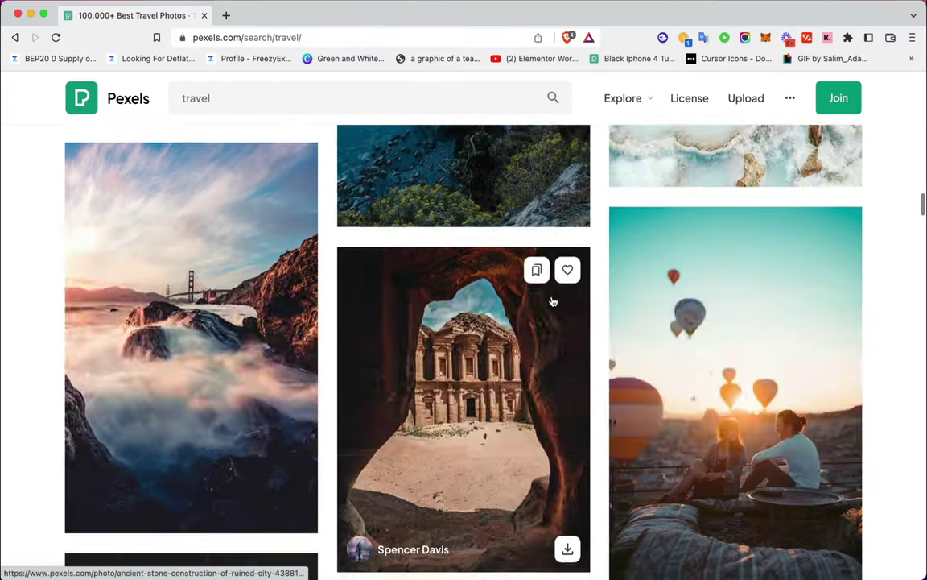
scroll(552, 302, "down", 20)
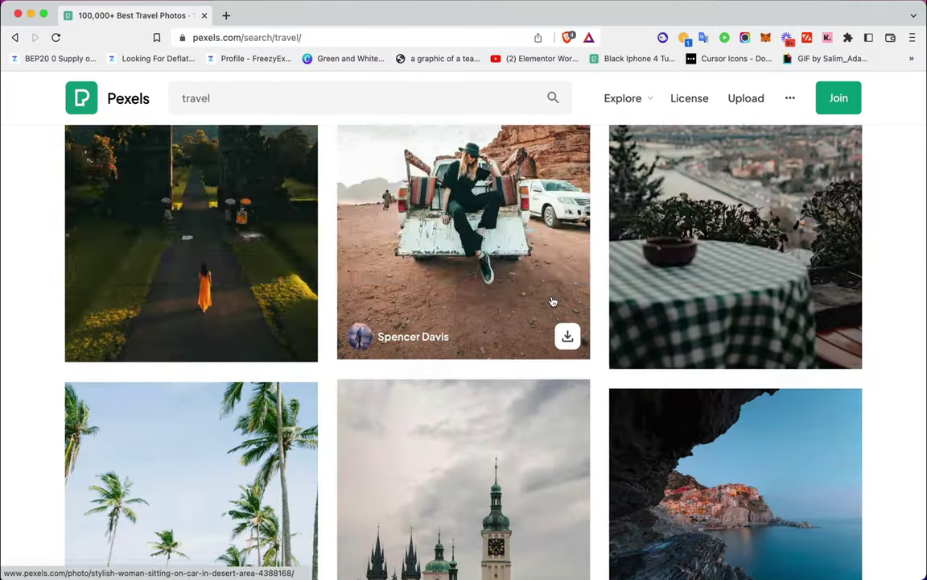
scroll(553, 302, "down", 20)
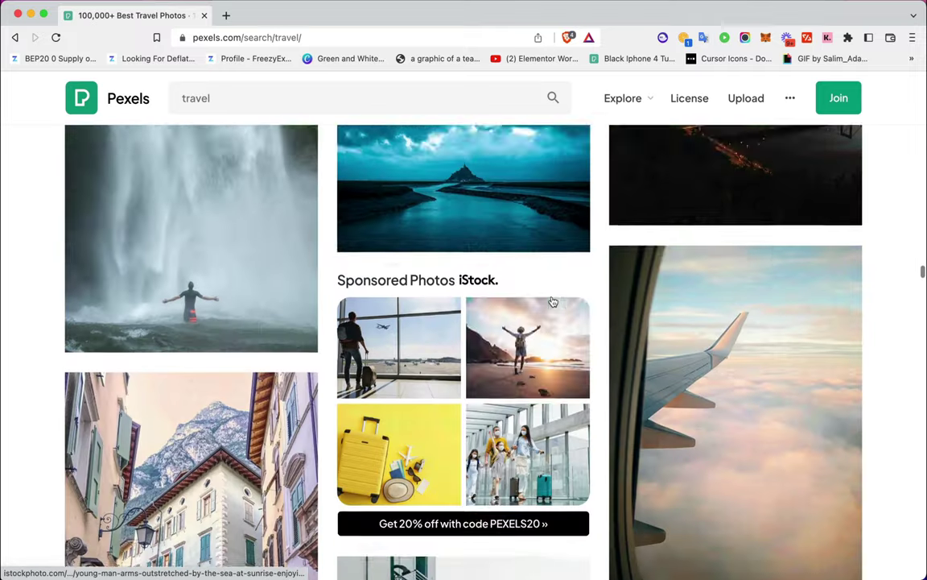
scroll(552, 302, "down", 10)
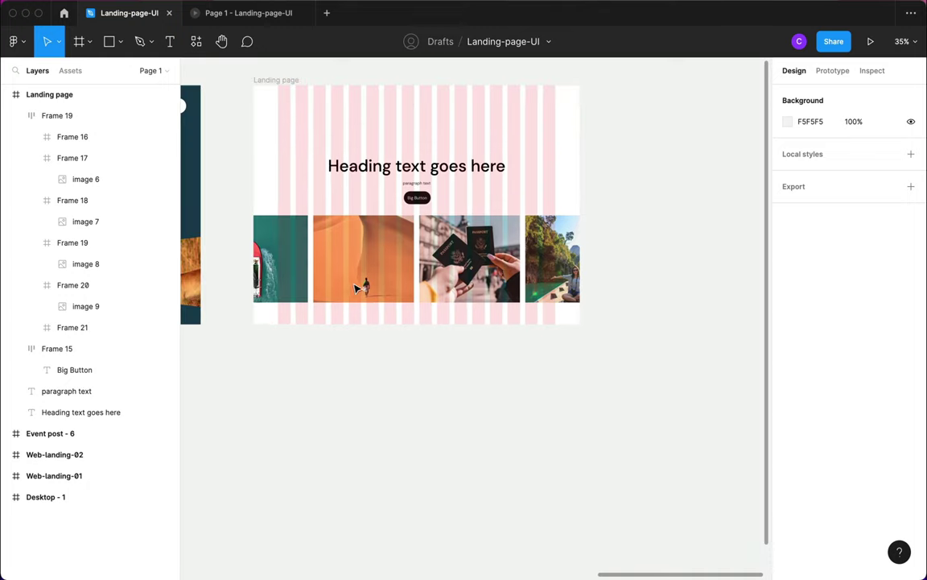
Step: Examine the photo row's auto layout frame and the individual frames at its right end
left_click(447, 259)
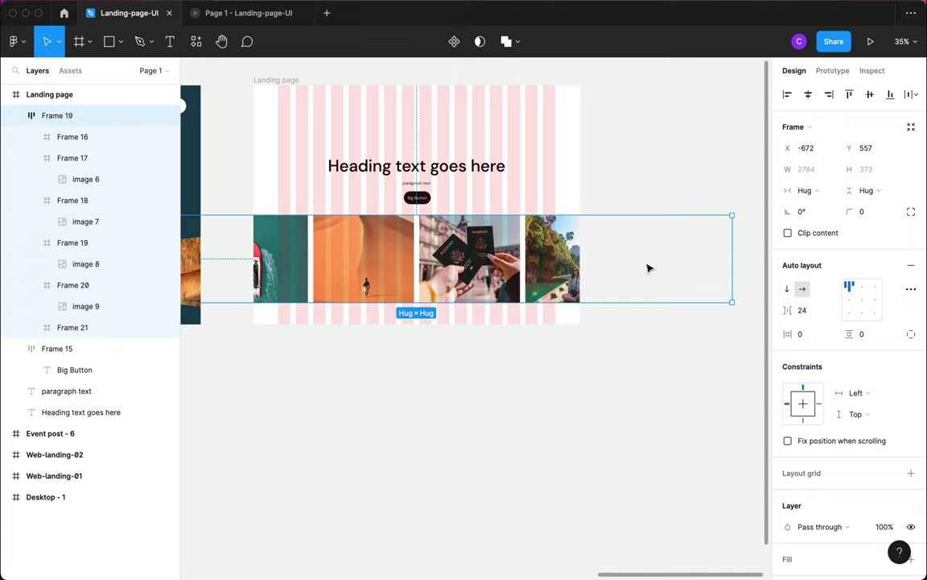
double_click(553, 265)
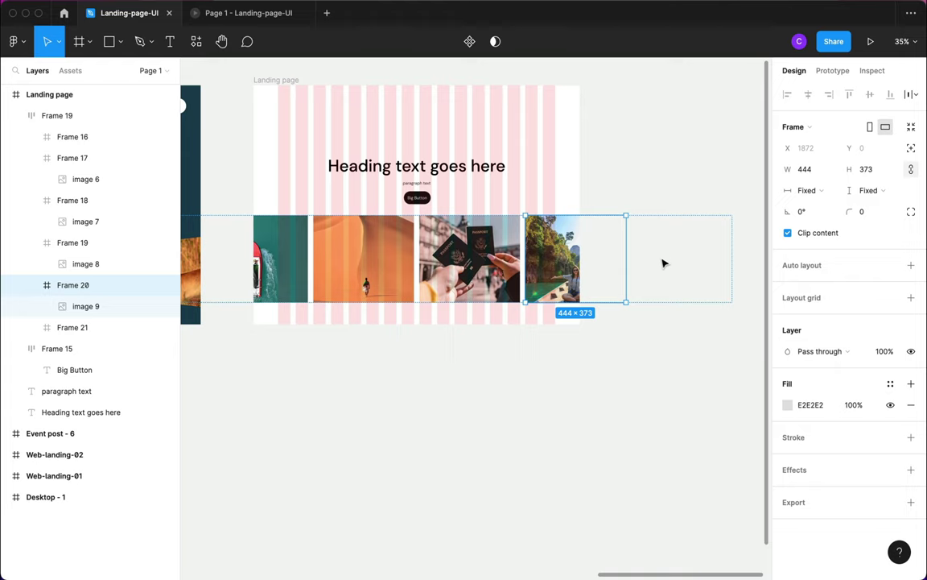
left_click(699, 273)
left_click(576, 266)
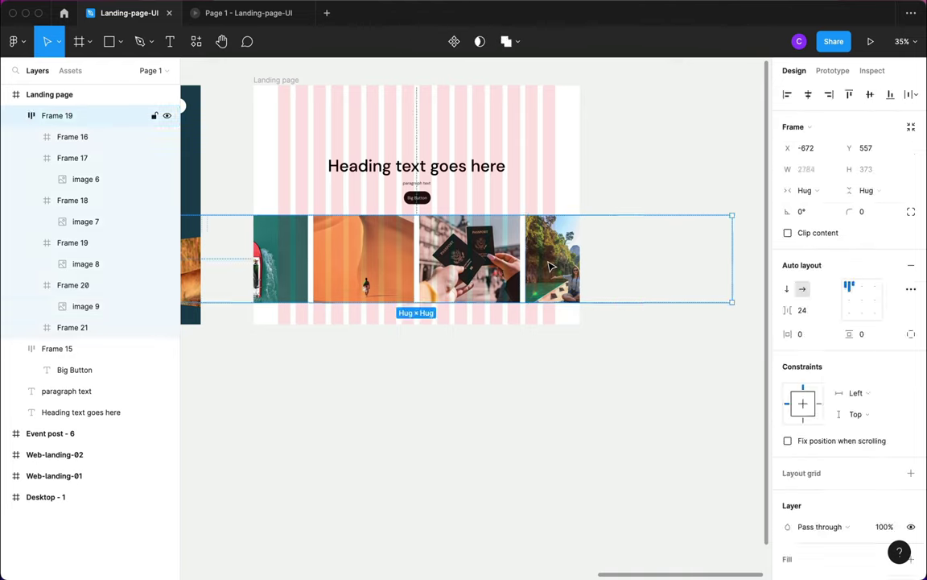
double_click(576, 266)
left_click(440, 366)
Step: Rename the auto layout frame holding the photo row as gallery-imgs
left_click(456, 257)
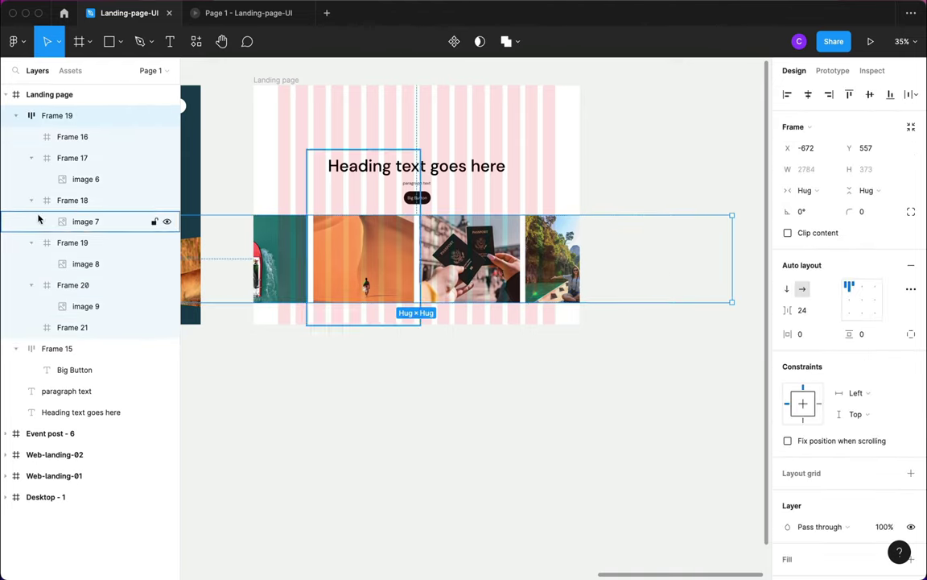
double_click(56, 117)
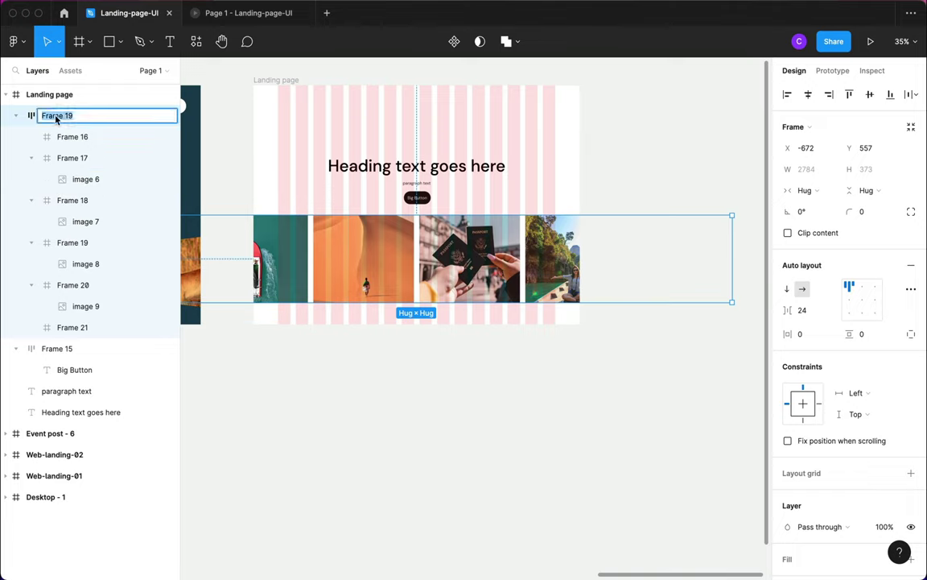
type("gal")
key("BackSpace")
key("BackSpace")
key("BackSpace")
type("cur")
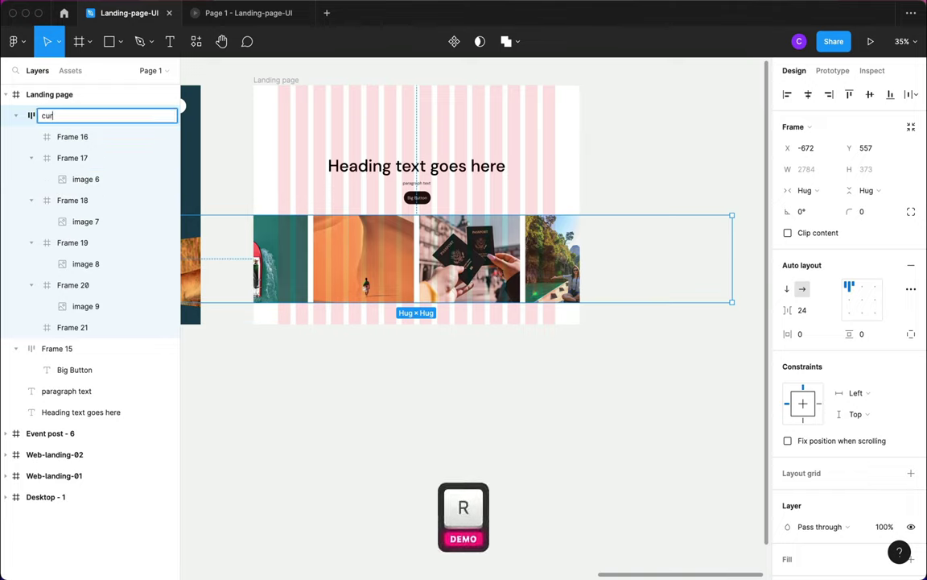
key("BackSpace")
key("BackSpace")
key("BackSpace")
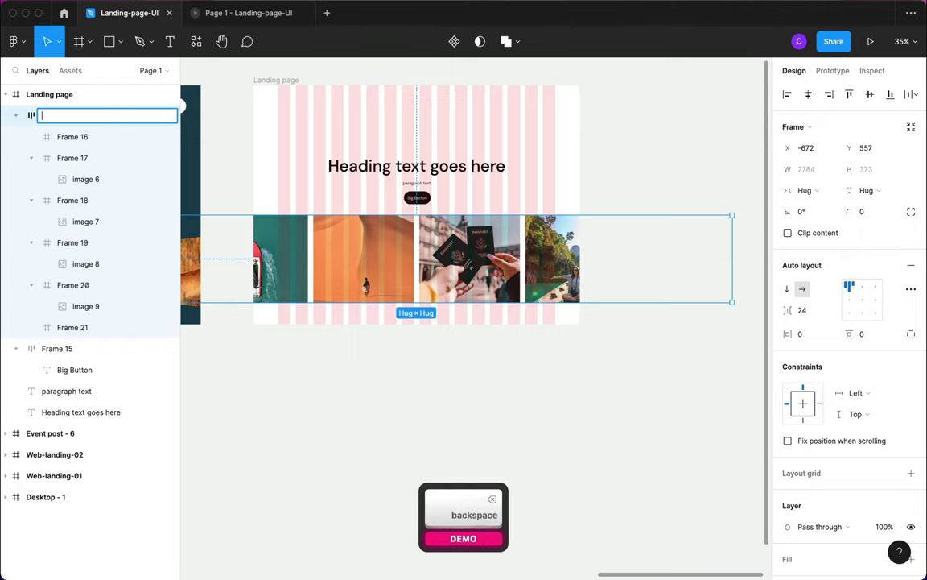
type("galla")
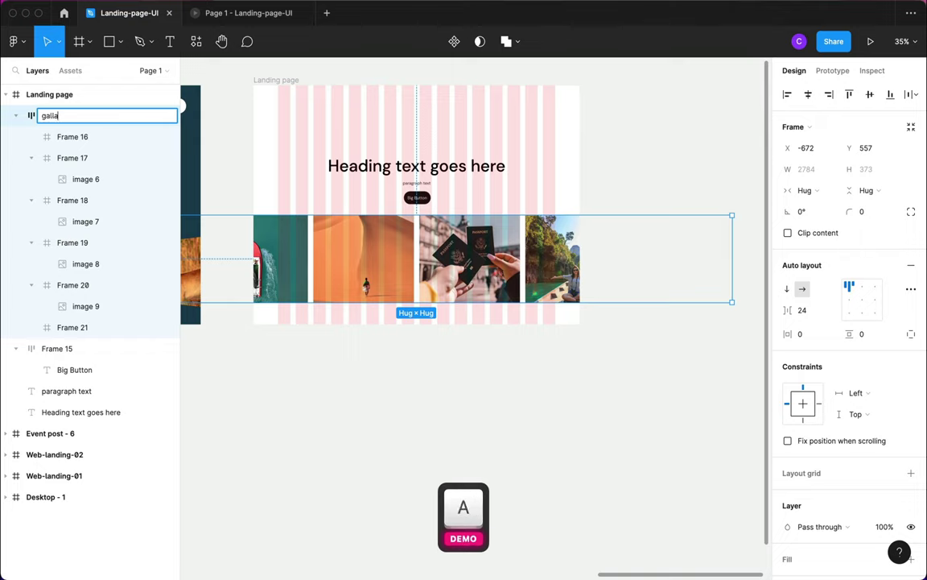
key("BackSpace")
key("BackSpace")
type("lery-imgs")
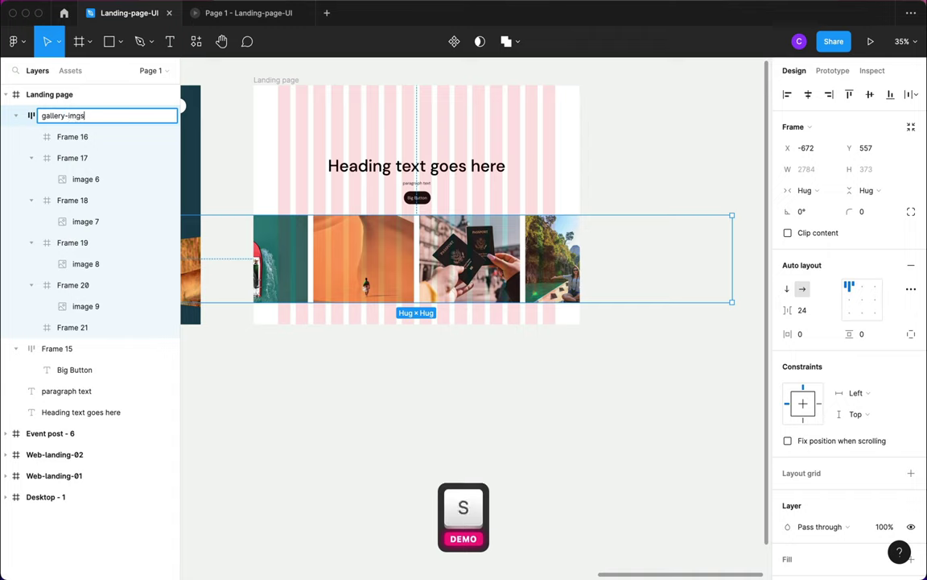
key("Return")
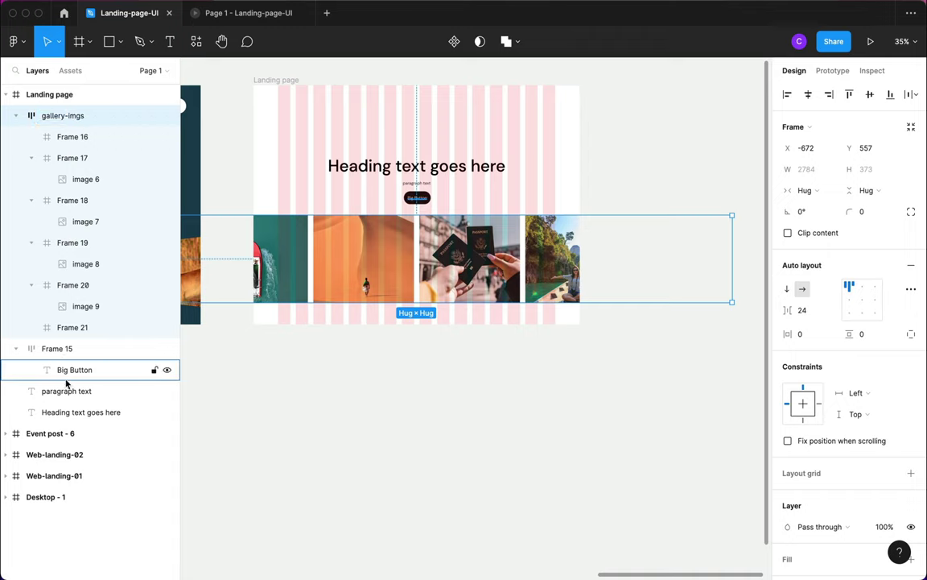
Step: Select the empty last frame of the gallery row, switch to Brave Browser and browse the travel results for another picture
double_click(548, 248)
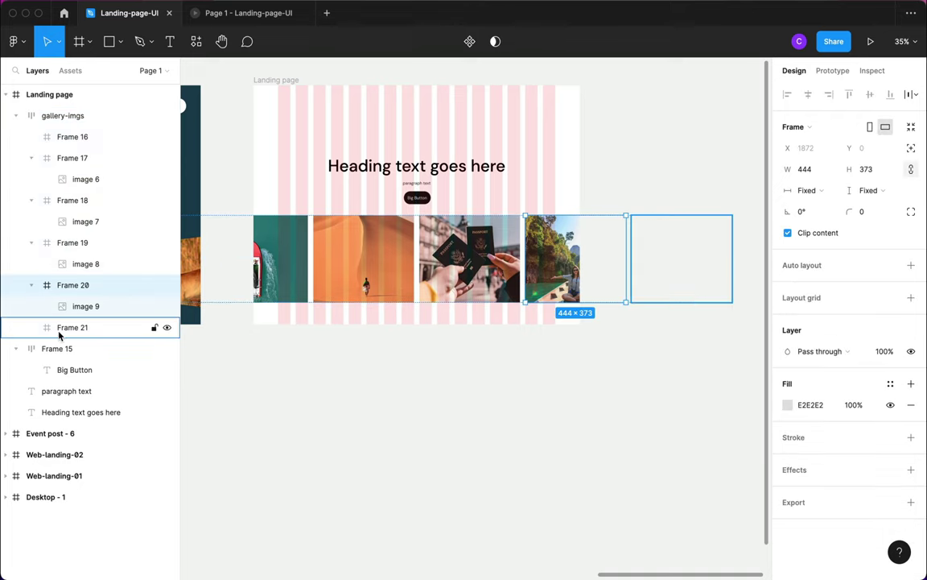
left_click(87, 330)
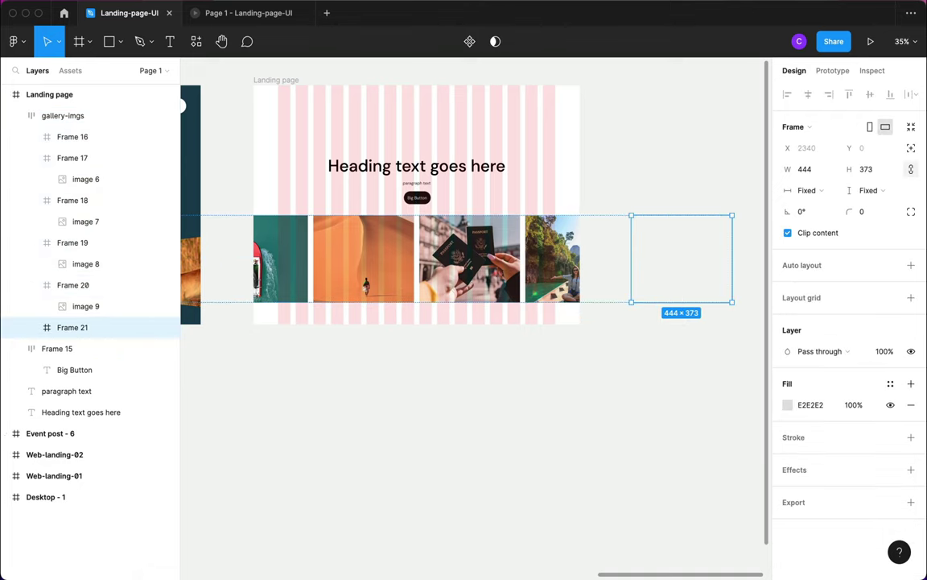
left_click(276, 550)
scroll(19, 193, "down", 5)
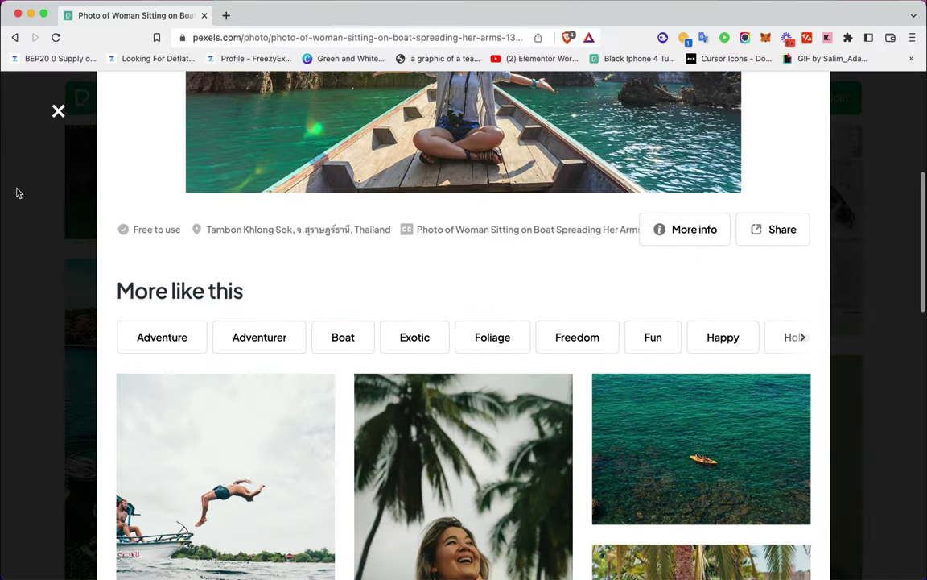
left_click(48, 101)
scroll(395, 355, "down", 8)
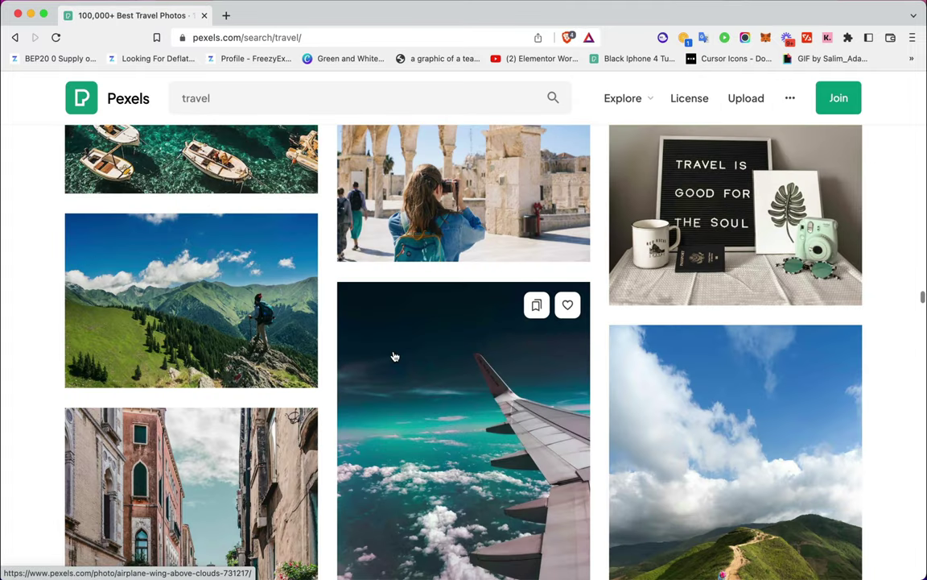
scroll(394, 356, "down", 6)
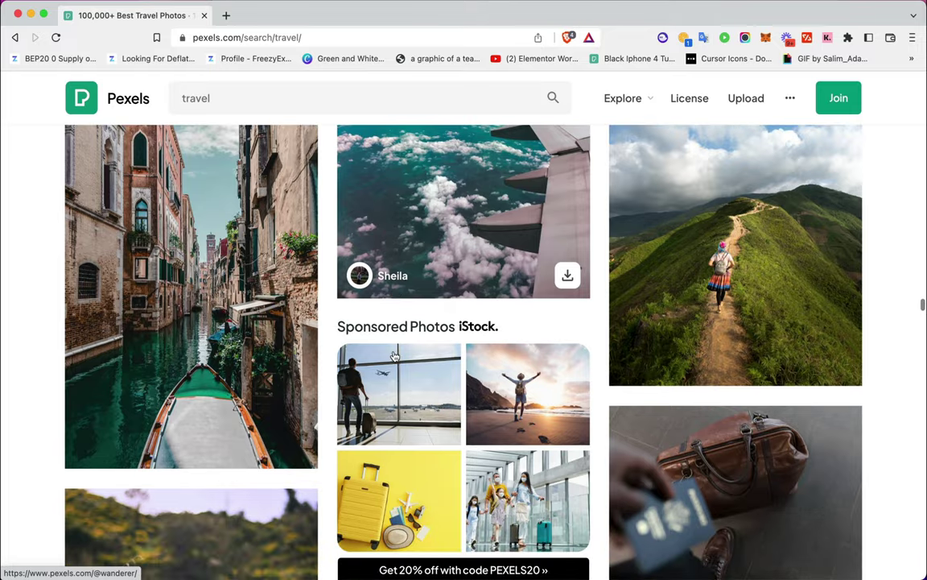
scroll(394, 356, "down", 10)
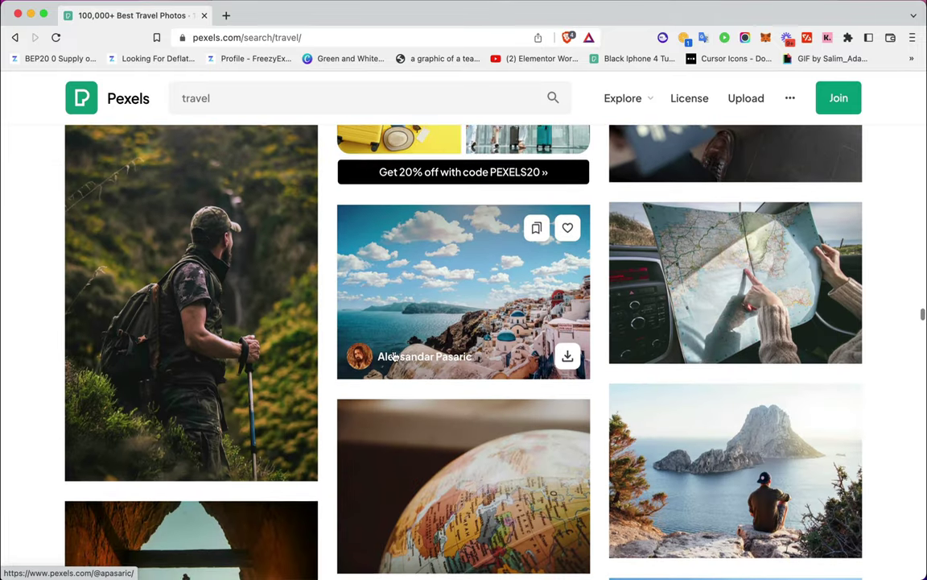
scroll(394, 356, "down", 5)
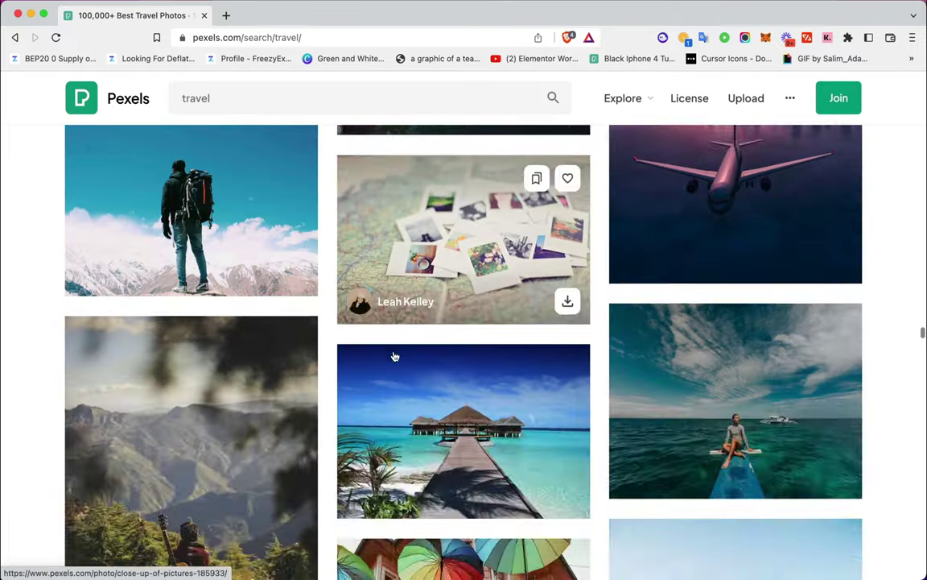
Step: Copy the photo of the backpacker on a mountain, paste it into the empty Frame 21 in Figma and scale it to about 1186 × 790
right_click(483, 330)
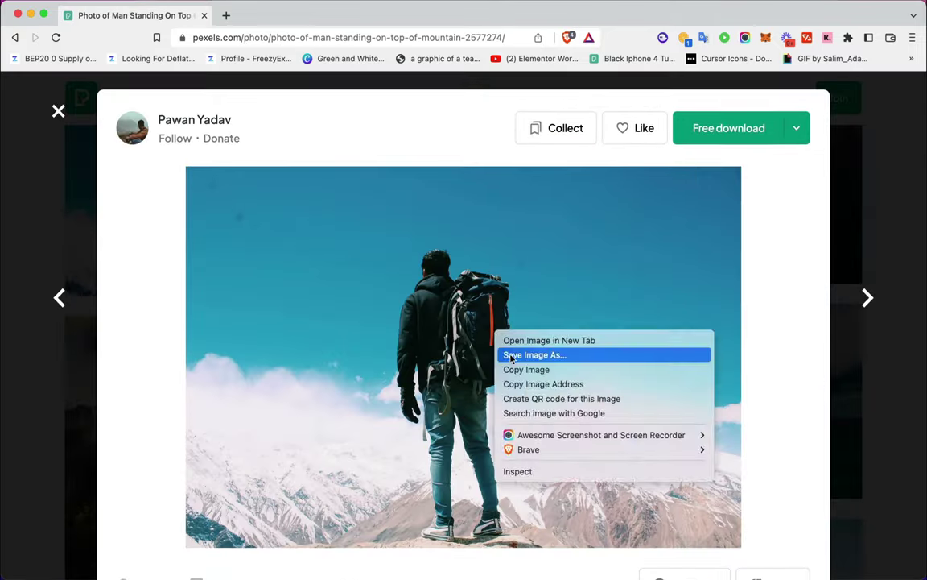
left_click(536, 369)
left_click(317, 543)
key("super+v")
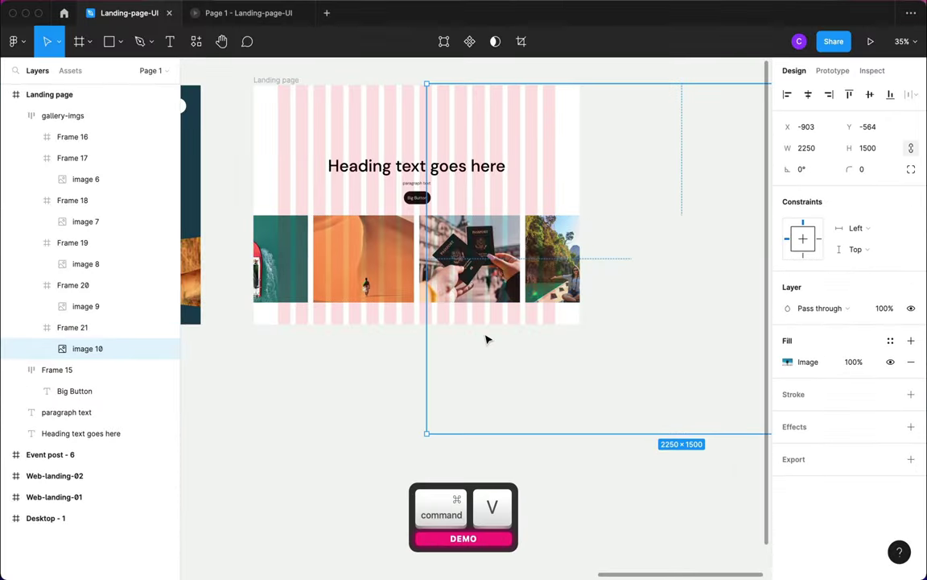
scroll(486, 338, "down", 5)
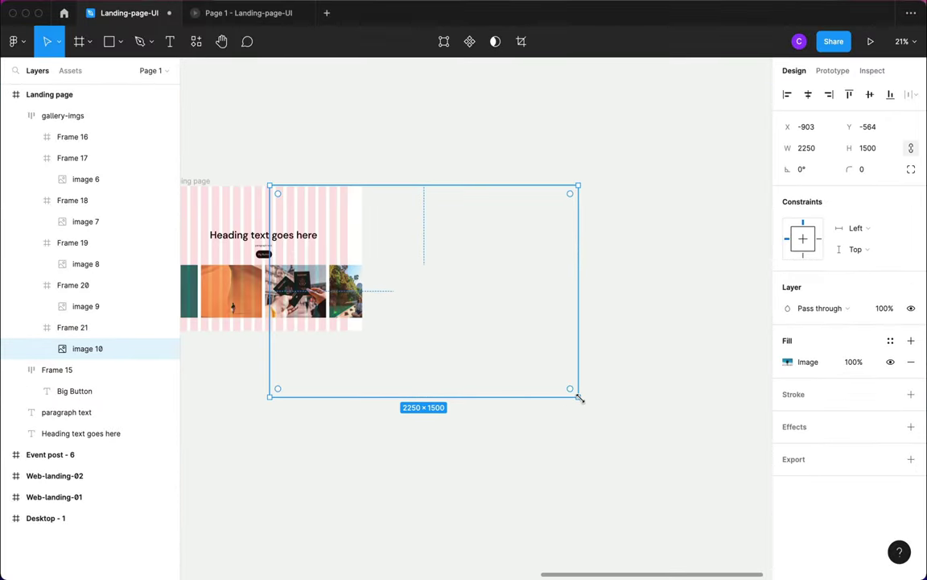
left_click_drag(578, 393, 504, 348)
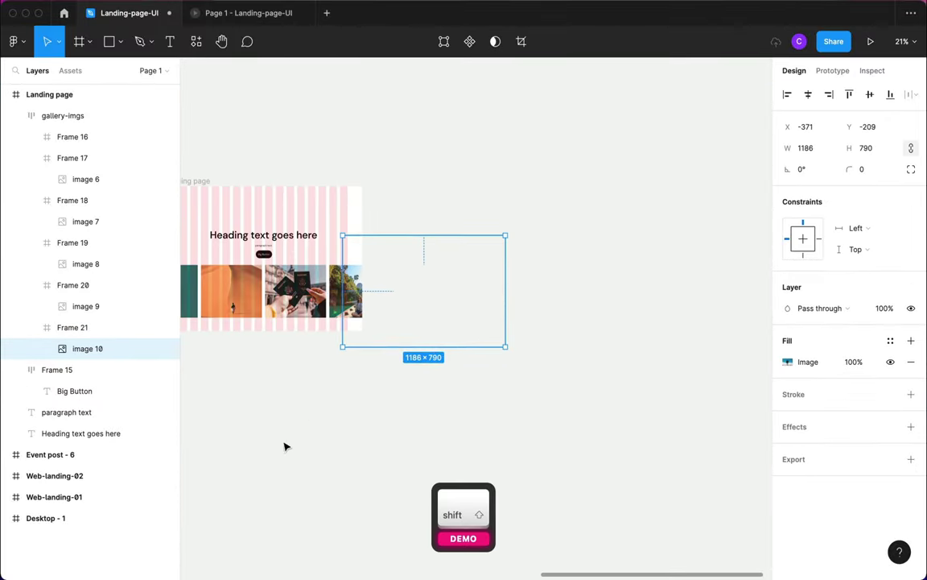
Step: Move Frame 21 with the backpacker photo two places forward in the gallery row, directly ahead of the passport photo
left_click(80, 328, "shift")
key("Up")
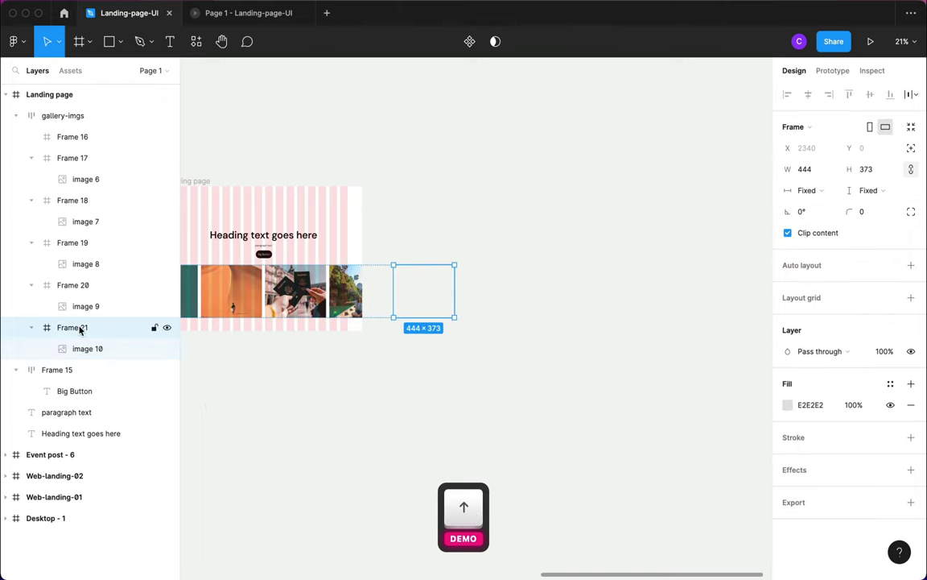
left_click(257, 406)
left_click(72, 285)
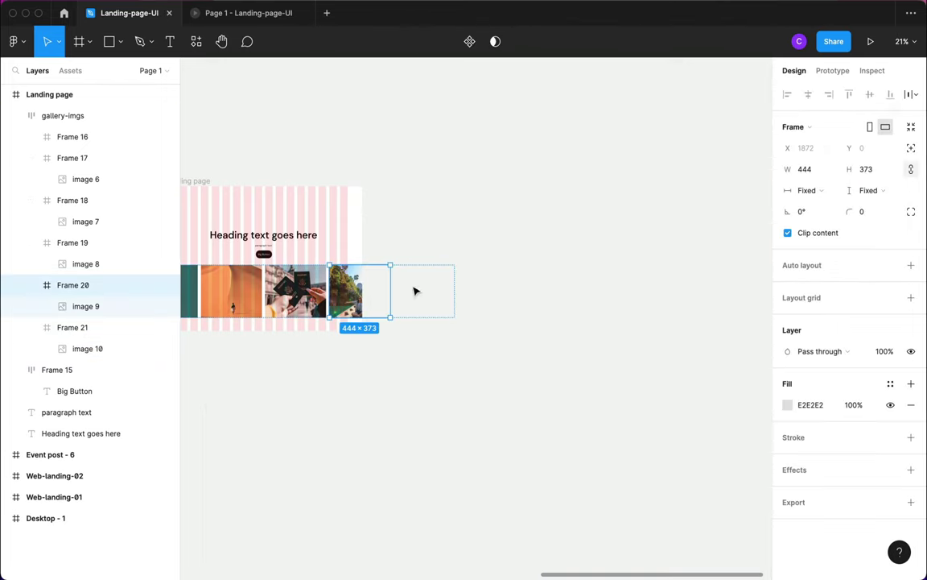
left_click(110, 327)
key("Left")
key("Left")
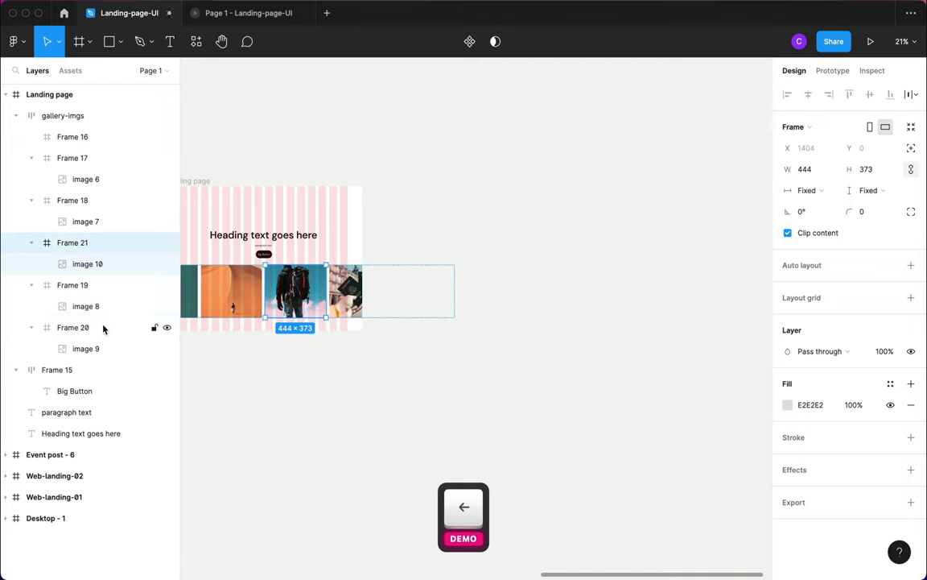
Step: Scale the backpacker photo inside its frame around its centre to about 864 × 576
double_click(216, 299)
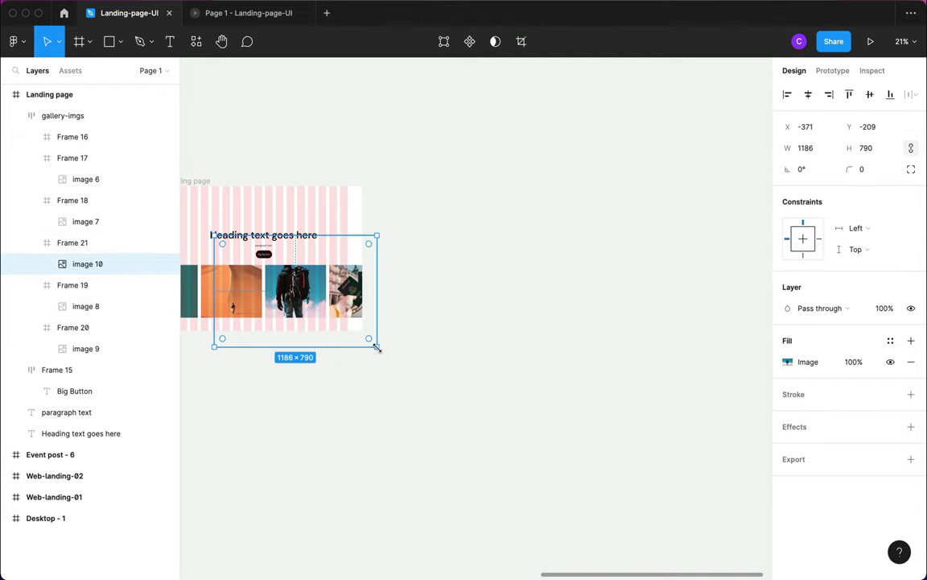
key("alt+shift")
left_click_drag(371, 341, 355, 331)
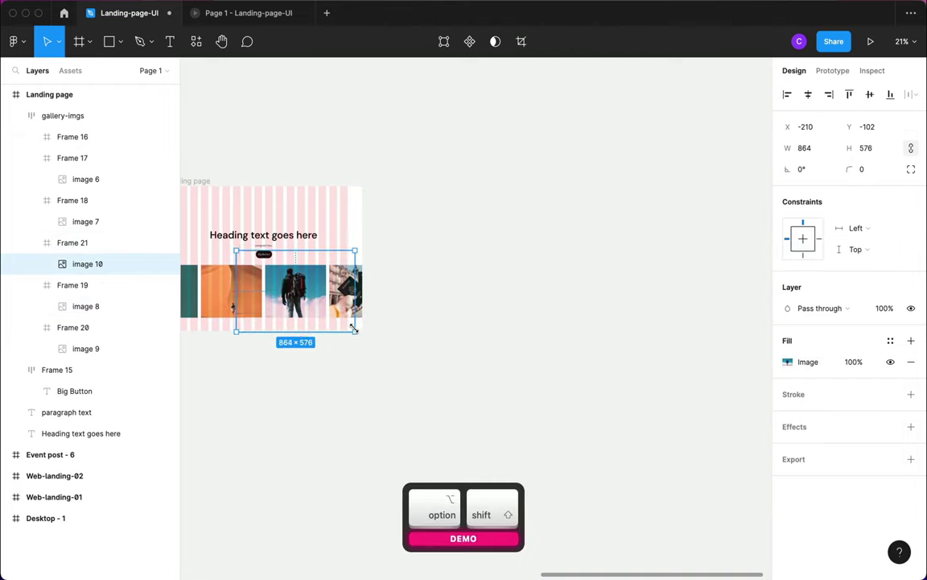
left_click(354, 410)
Step: Examine the landing page next to the earlier design and check the properties of the heading and paragraph text
scroll(355, 410, "left", 8)
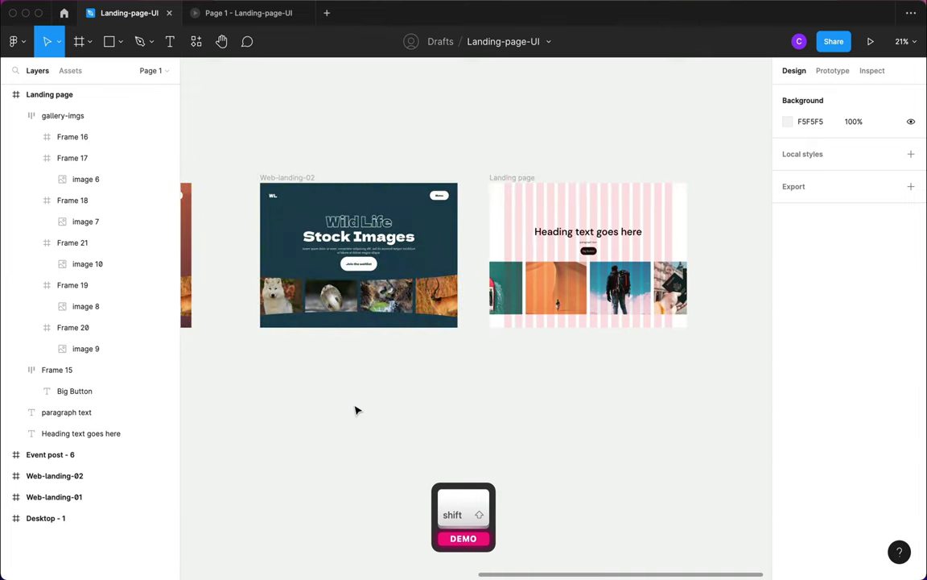
scroll(358, 411, "right", 5)
scroll(456, 306, "up", 8)
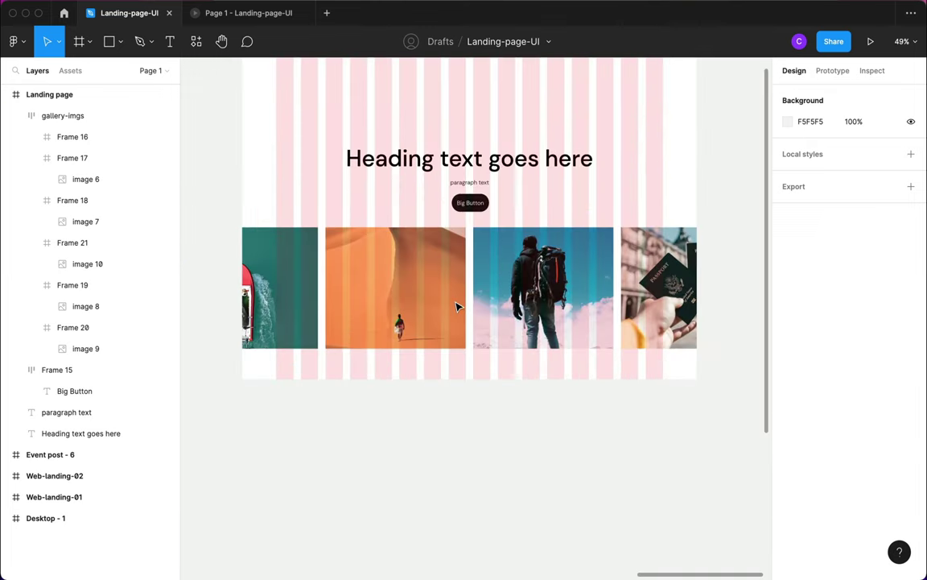
scroll(456, 306, "up", 5)
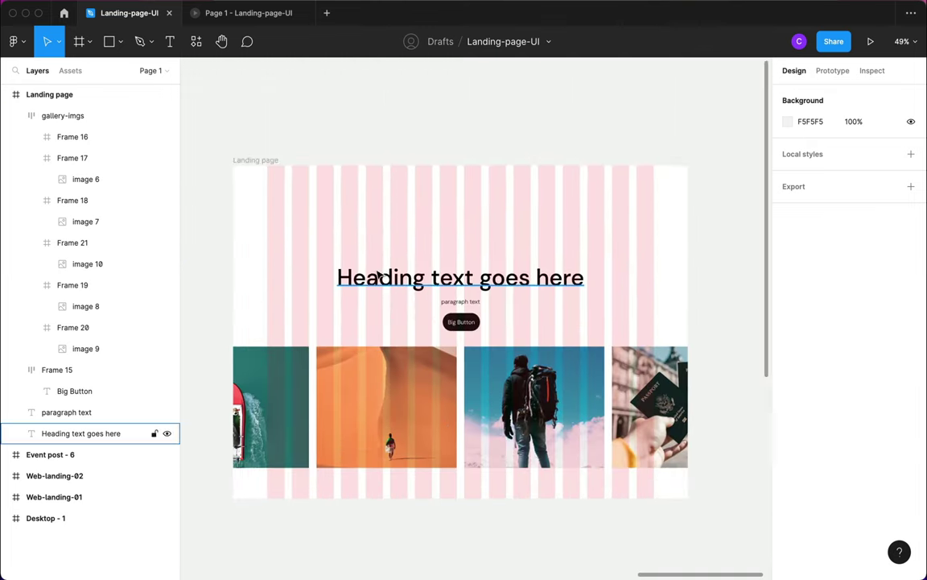
left_click(463, 294)
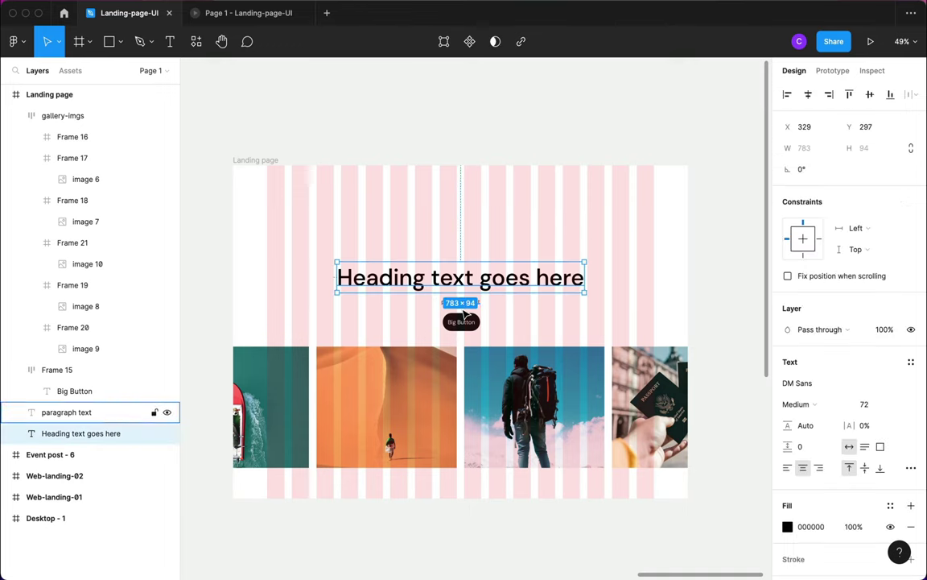
left_click(461, 303)
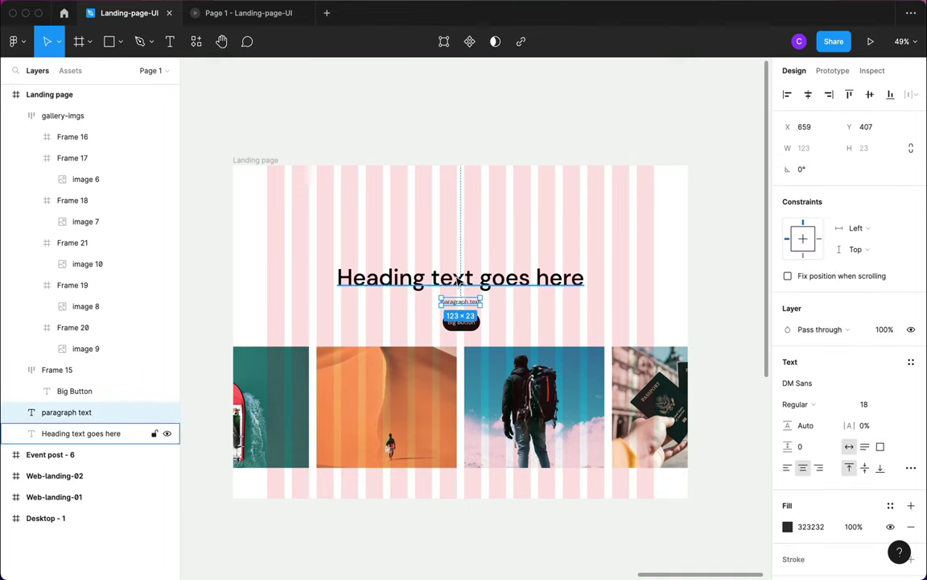
left_click(403, 244)
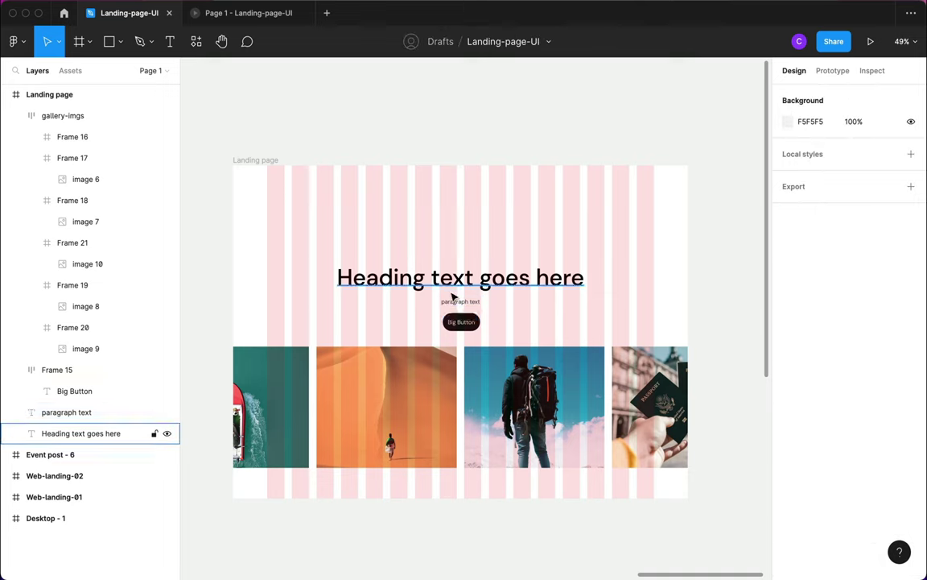
scroll(451, 371, "down", 2)
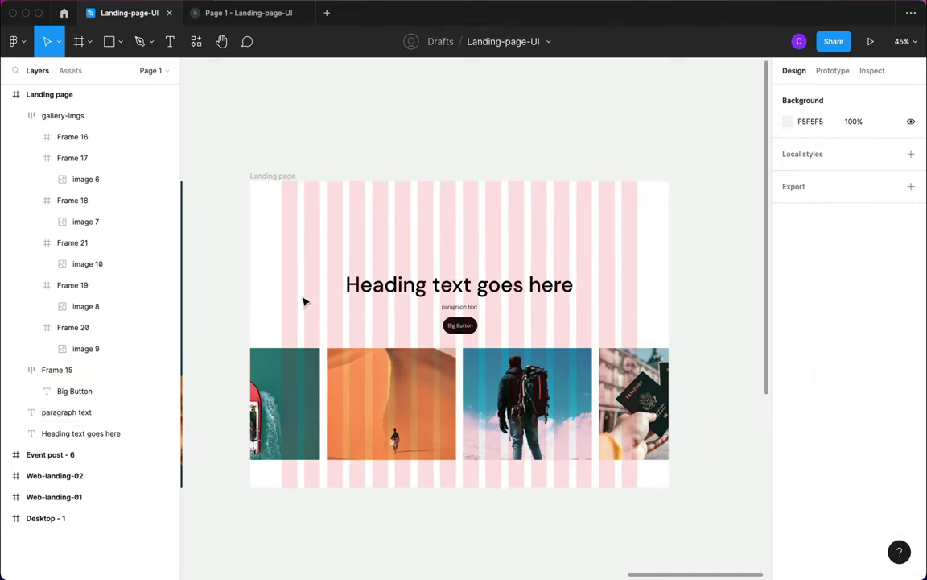
Step: Move the heading, paragraph and button together straight up within the landing page frame
left_click(407, 284)
left_click(334, 265)
left_click_drag(297, 232, 518, 325)
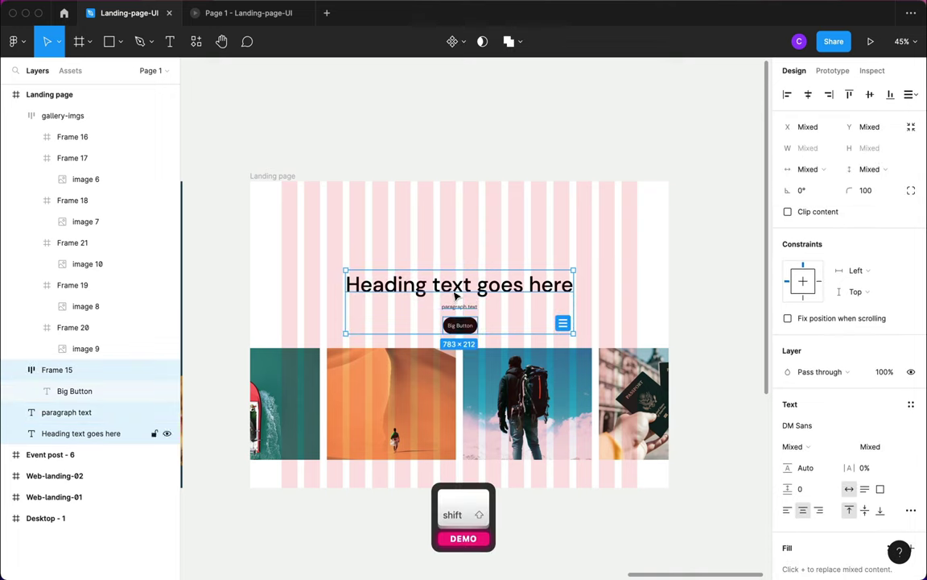
left_click_drag(445, 302, 453, 272)
left_click(405, 330)
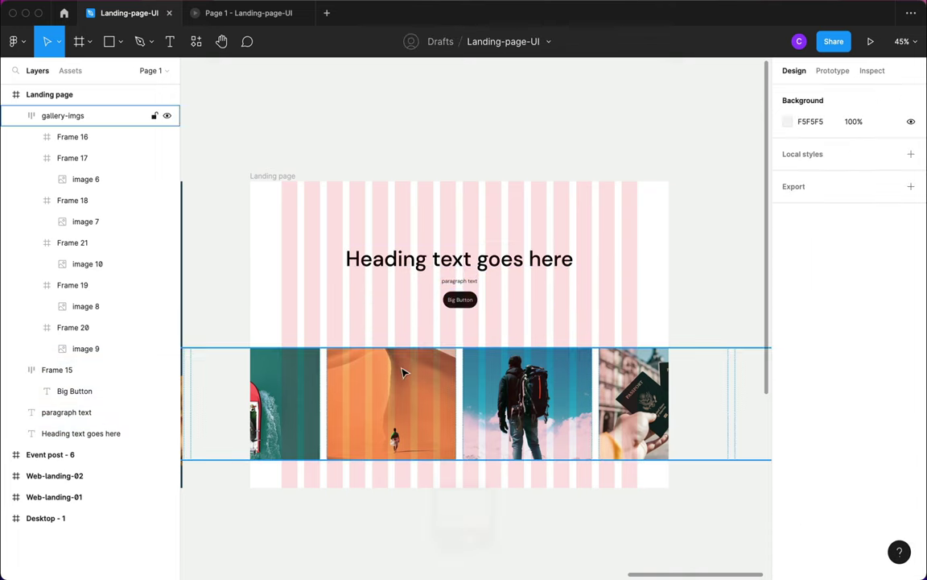
Step: Move the gallery-imgs row slightly up towards the button
left_click(418, 398)
left_click_drag(418, 398, 424, 387)
left_click(317, 296)
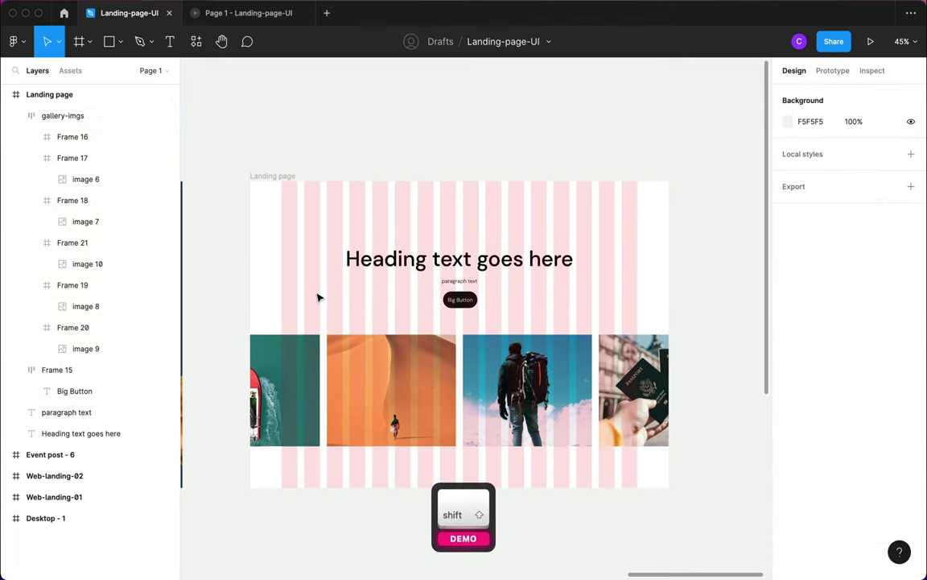
Step: Examine the individual photo frames of the gallery row, including those extending beyond the landing page
scroll(318, 298, "down", 2)
scroll(317, 298, "down", 2)
left_click(476, 359)
scroll(466, 326, "down", 3)
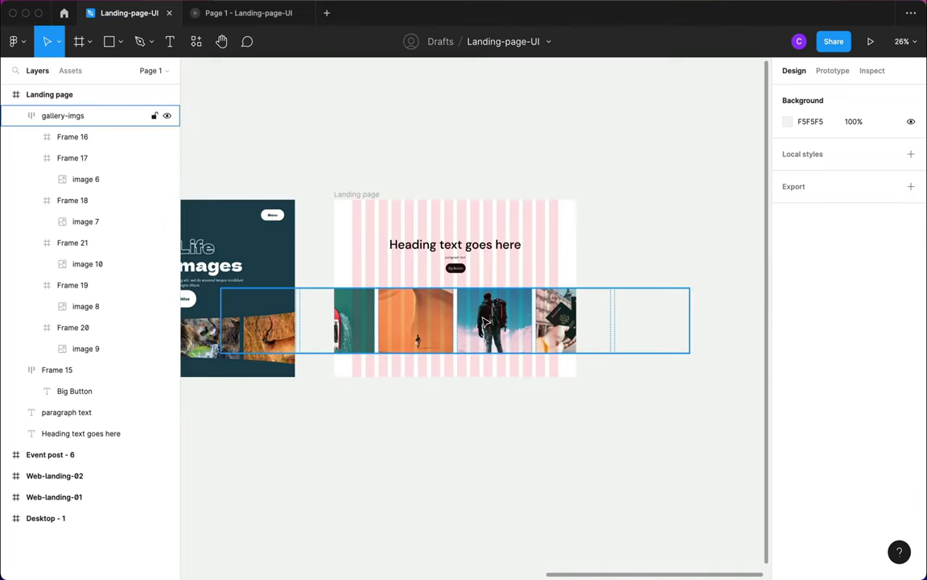
double_click(509, 329)
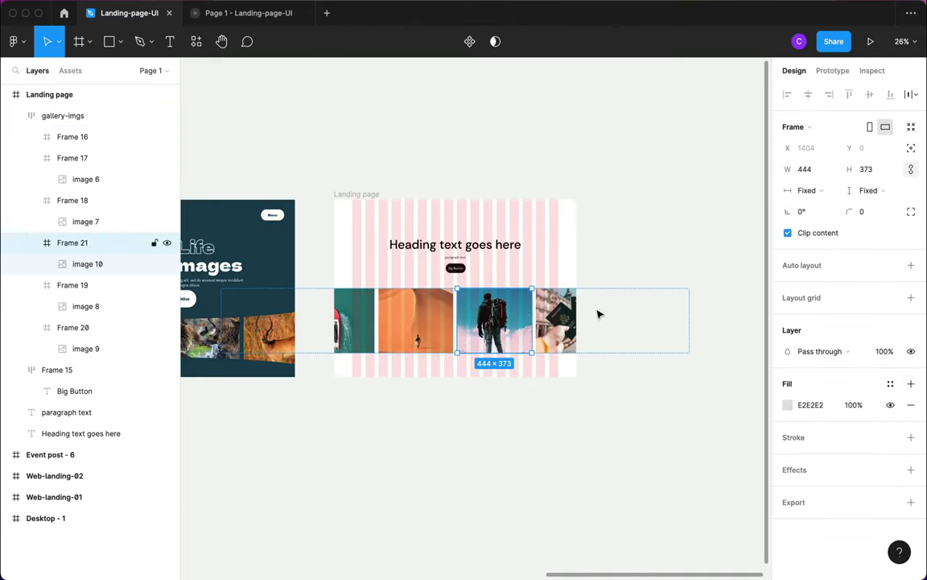
left_click(569, 325)
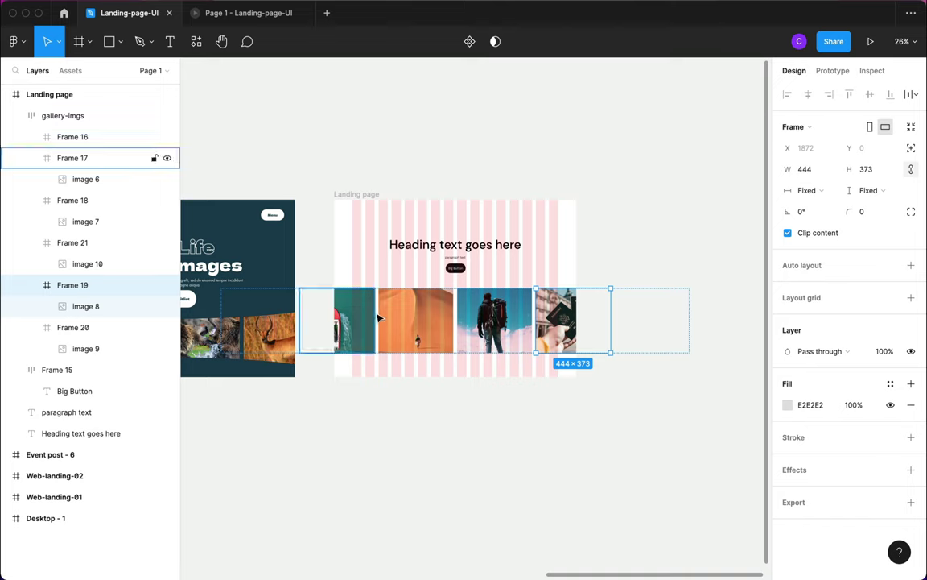
left_click(407, 322)
left_click(357, 326)
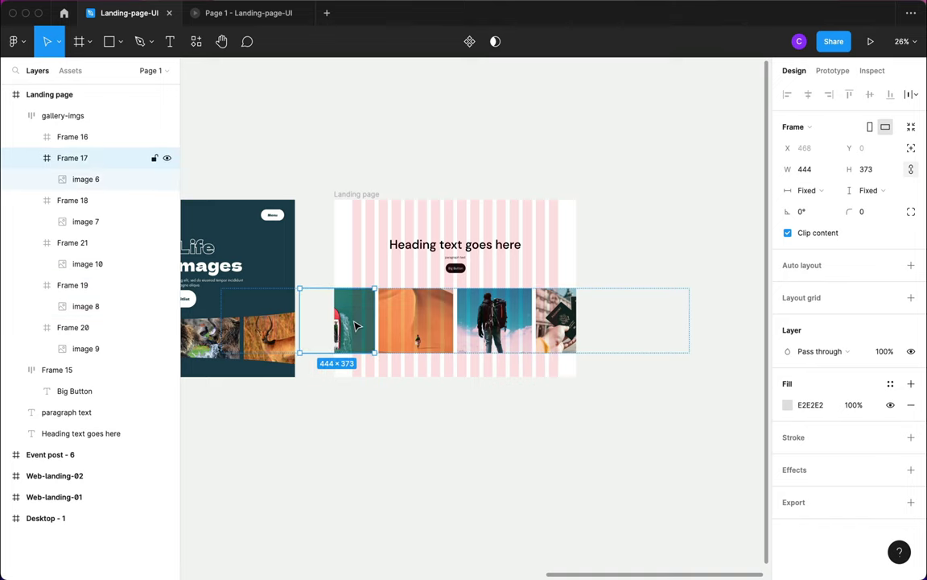
Step: Duplicate the desert dune photo frame within the gallery-imgs row
left_click(571, 310)
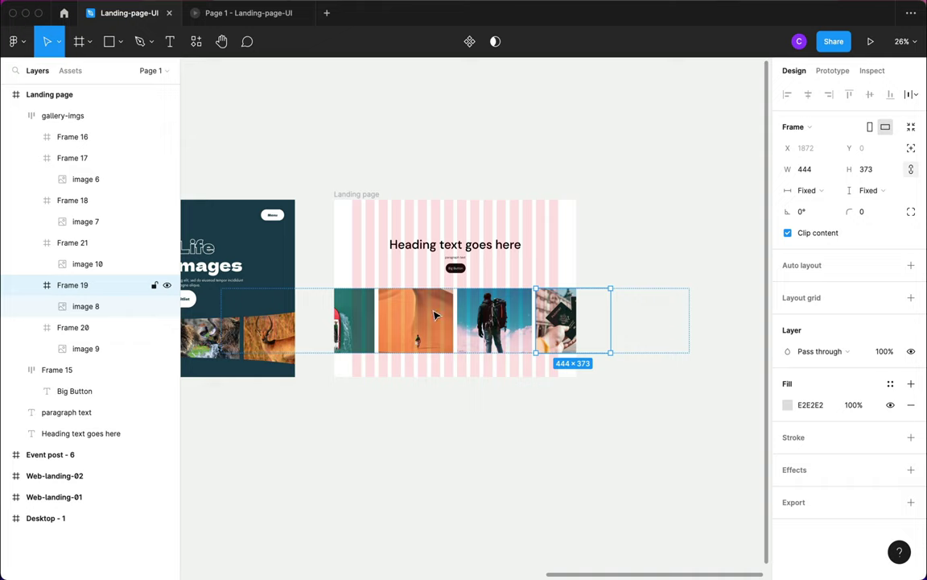
left_click(412, 324, "super")
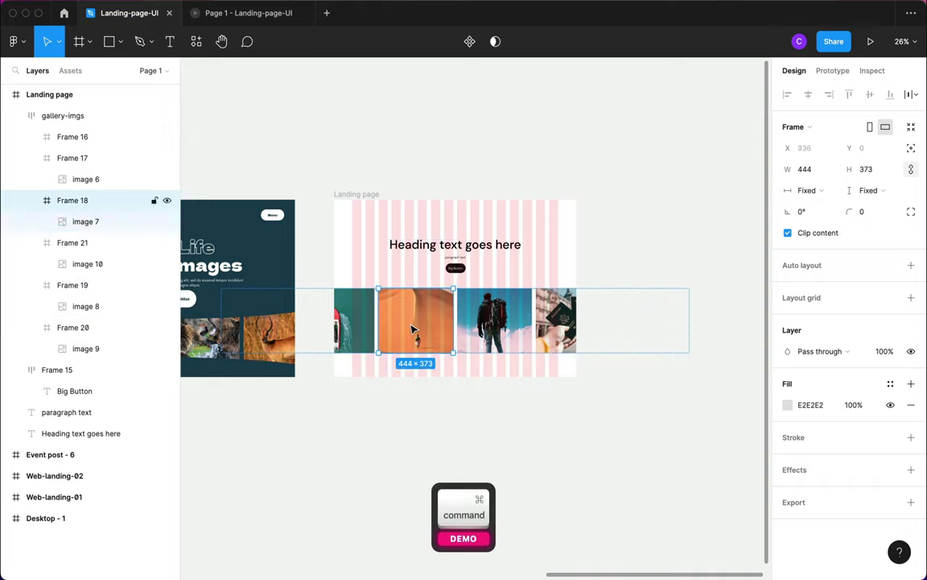
key("super+d")
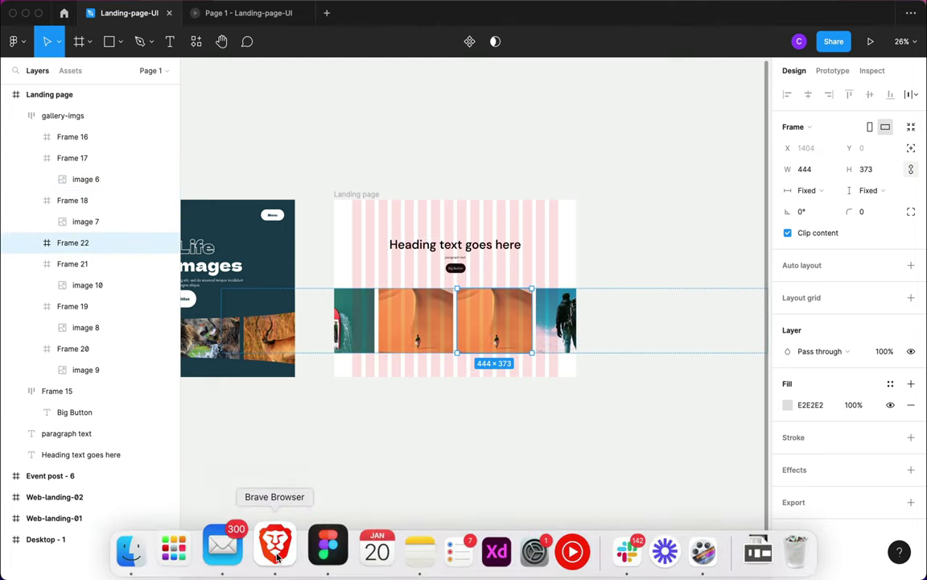
Step: Switch to Brave, copy the photo of multicoloured umbrellas from the Pexels travel results, and return to Figma
left_click(267, 545)
left_click(59, 111)
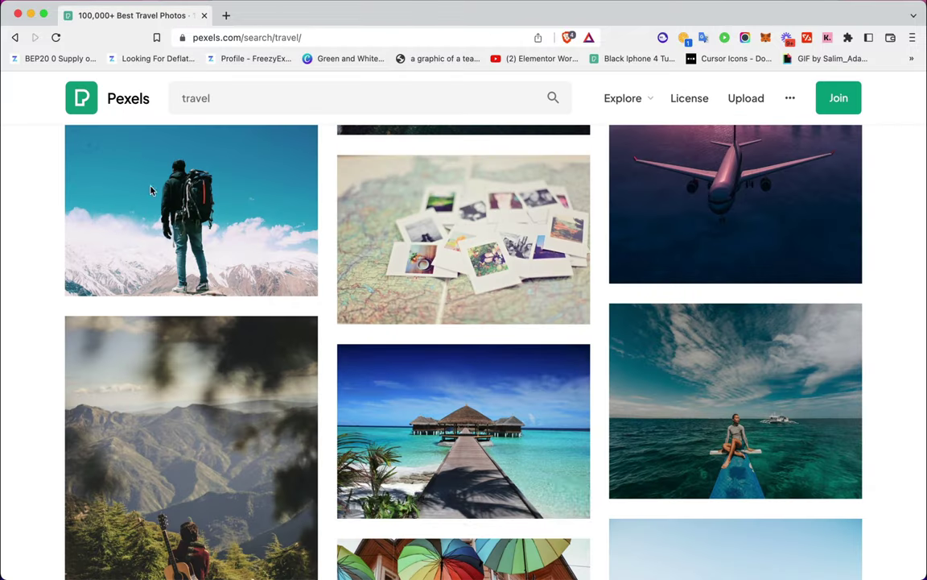
scroll(475, 338, "down", 5)
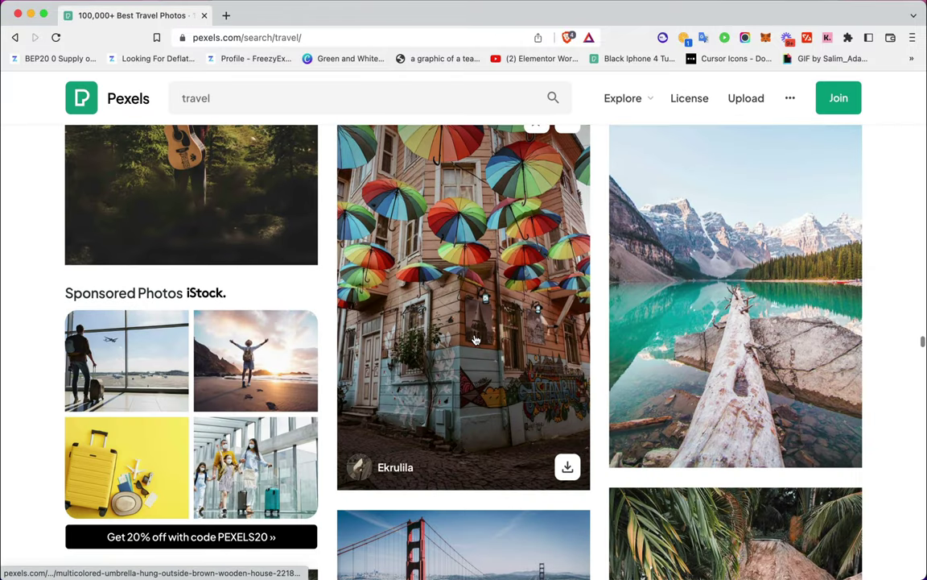
left_click(475, 339)
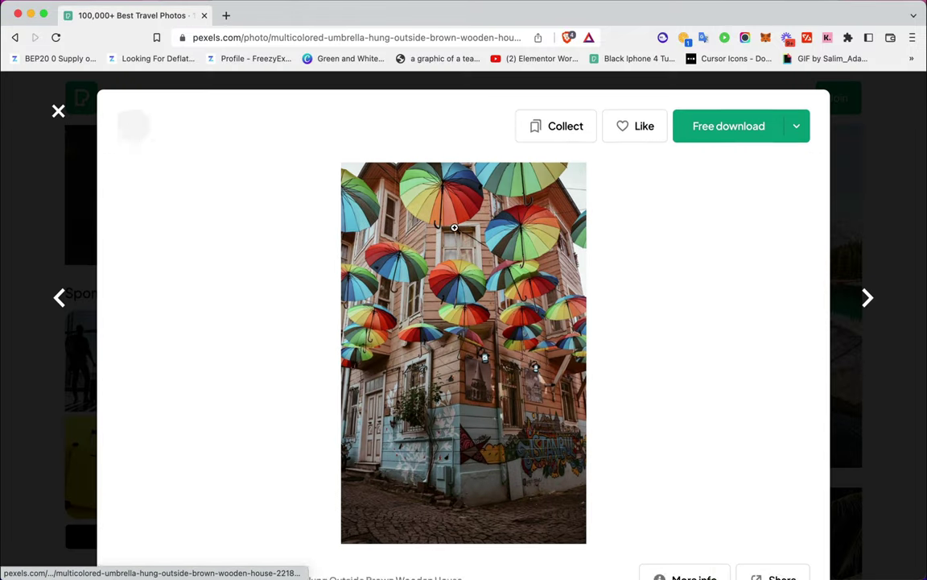
right_click(478, 278)
left_click(494, 321)
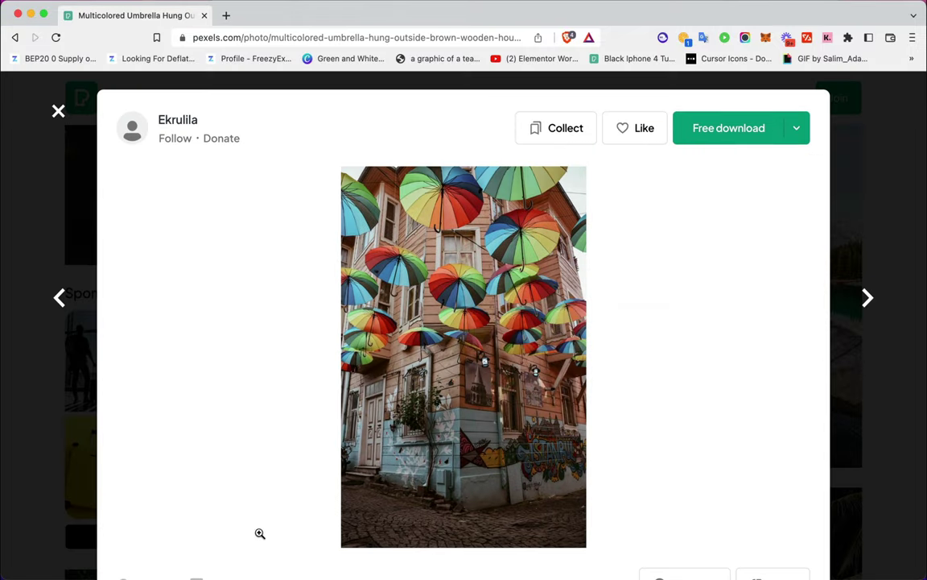
left_click(311, 544)
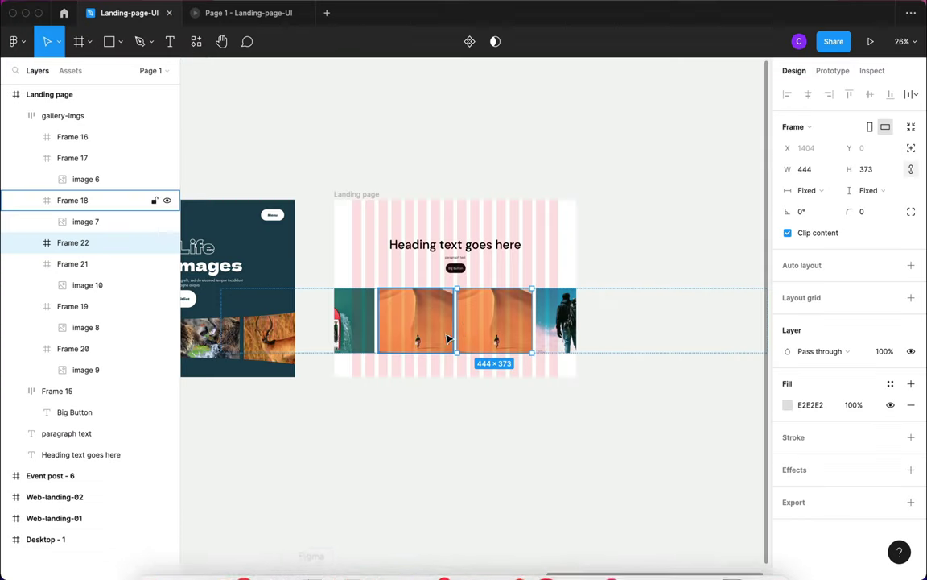
Step: Replace the desert image in the duplicated frame with the umbrella photo, scaled to about 786 × 1180 with the umbrellas in view
double_click(489, 324)
key("super+v")
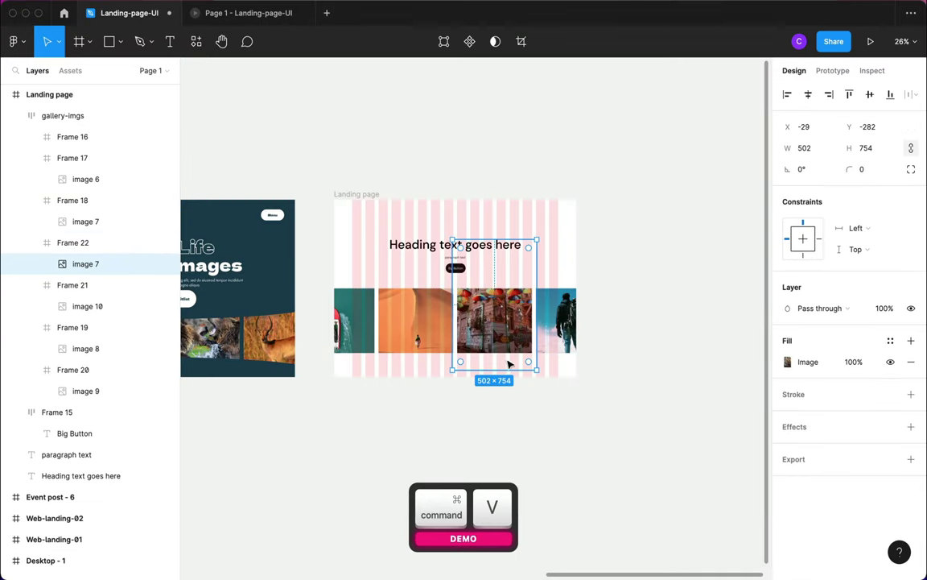
left_click_drag(500, 298, 496, 346)
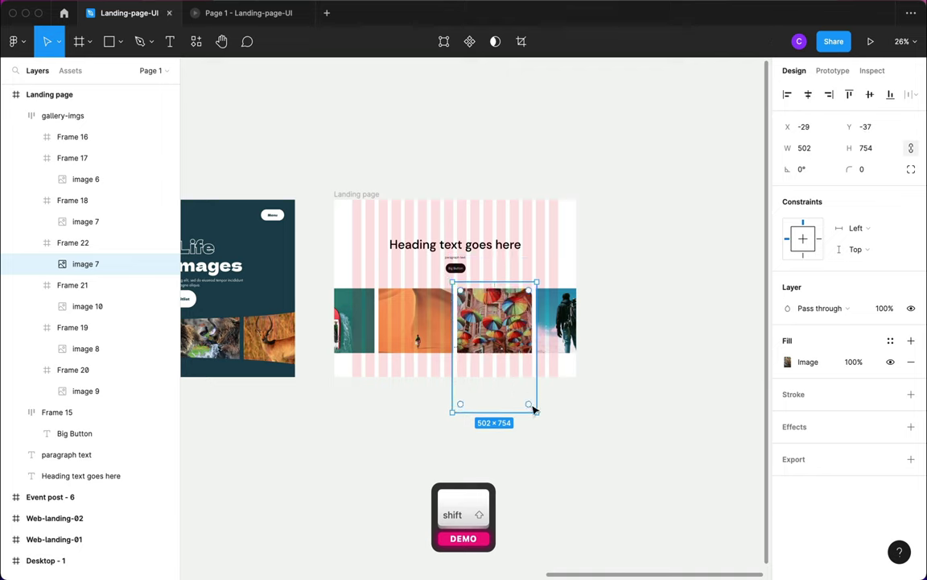
left_click_drag(537, 411, 559, 416)
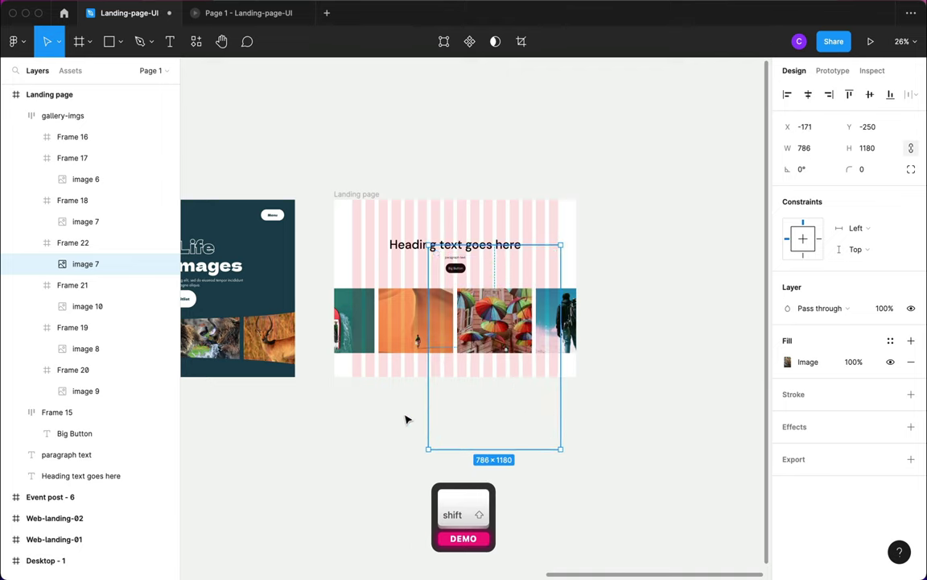
left_click(406, 418)
Step: Duplicate the red boat photo frame and move the copy to the far end of the gallery row
left_click(434, 330)
left_click(444, 333)
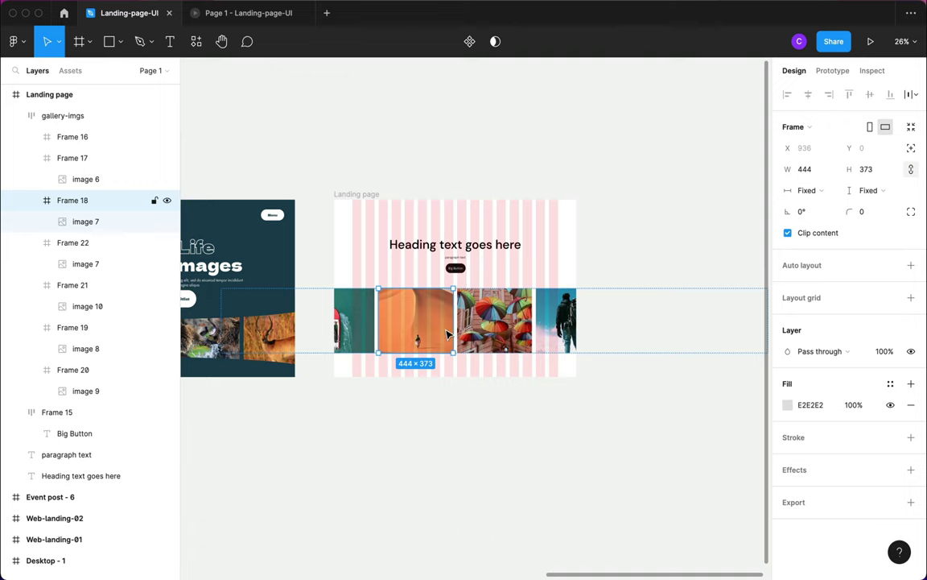
left_click(355, 336)
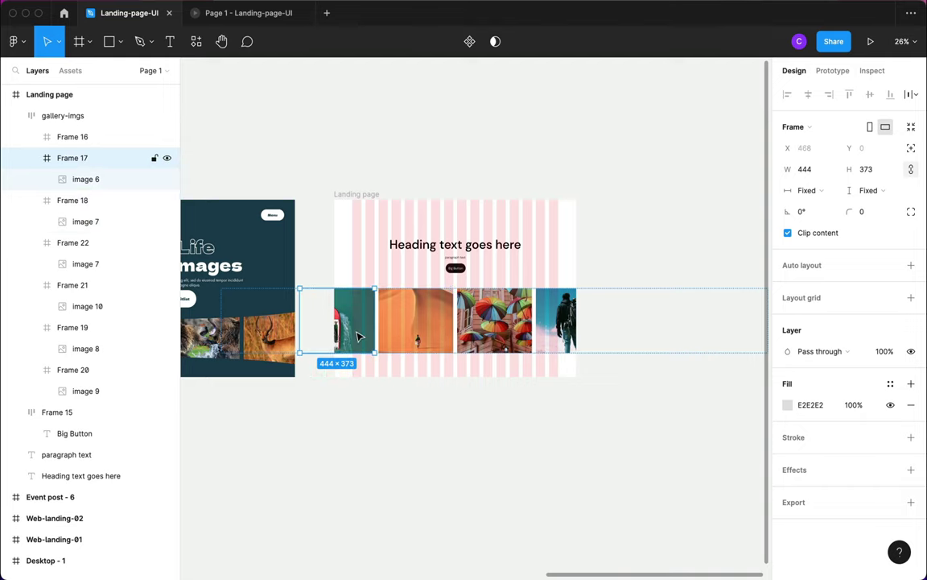
key("super+d")
key("Right")
key("Right")
key("Right")
key("Right")
key("Right")
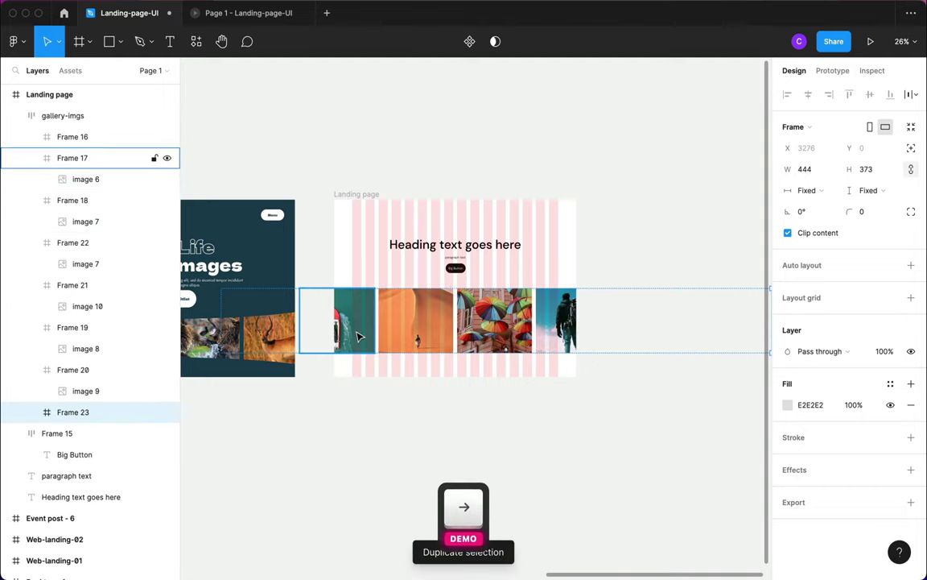
Step: Duplicate the desert dune photo frame and move the copy to the far end of the gallery row
left_click(424, 325)
key("super+d")
key("Right")
key("Right")
key("Right")
key("Right")
key("Right")
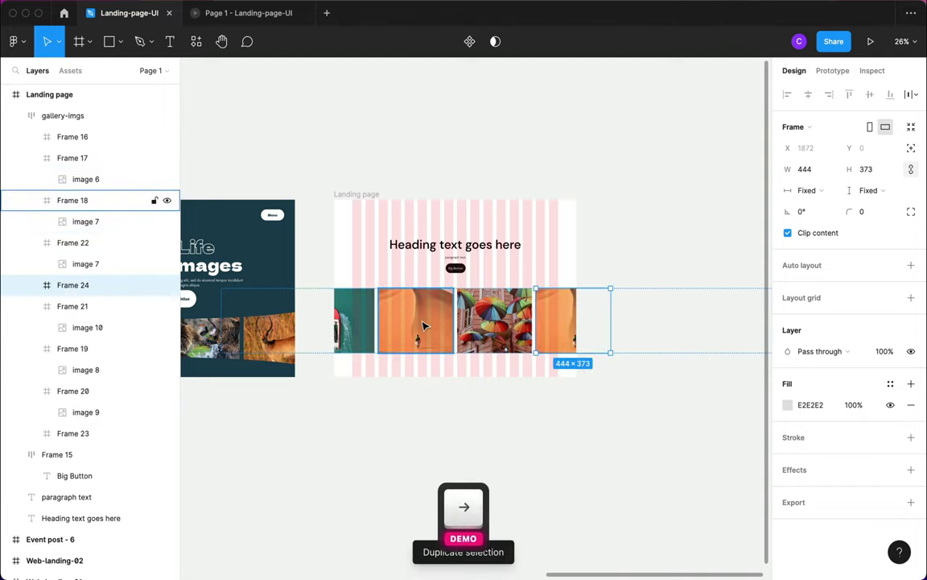
Step: Duplicate the umbrella photo frame and move the copy to the far end of the gallery row
left_click(489, 334)
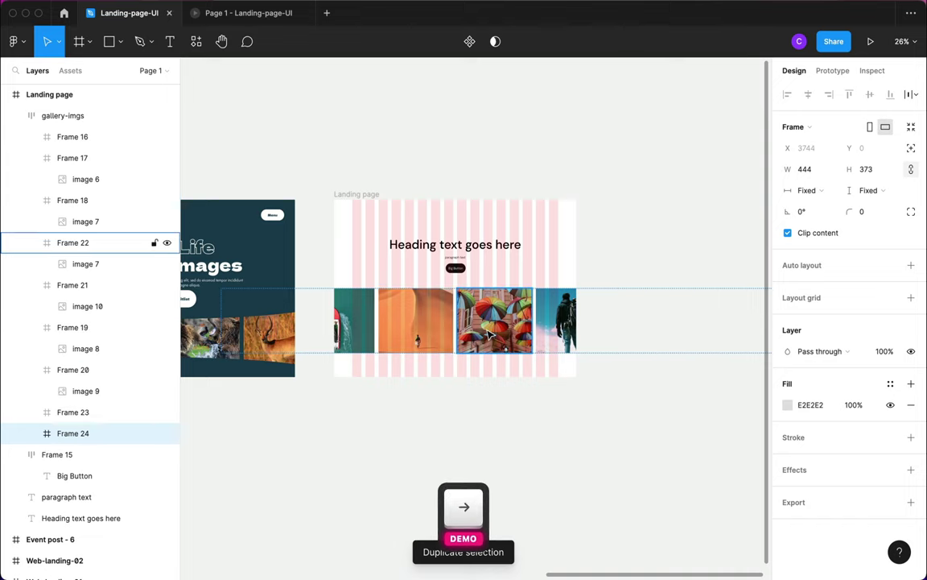
key("super+d")
key("Right")
key("Right")
key("Right")
key("Right")
key("Right")
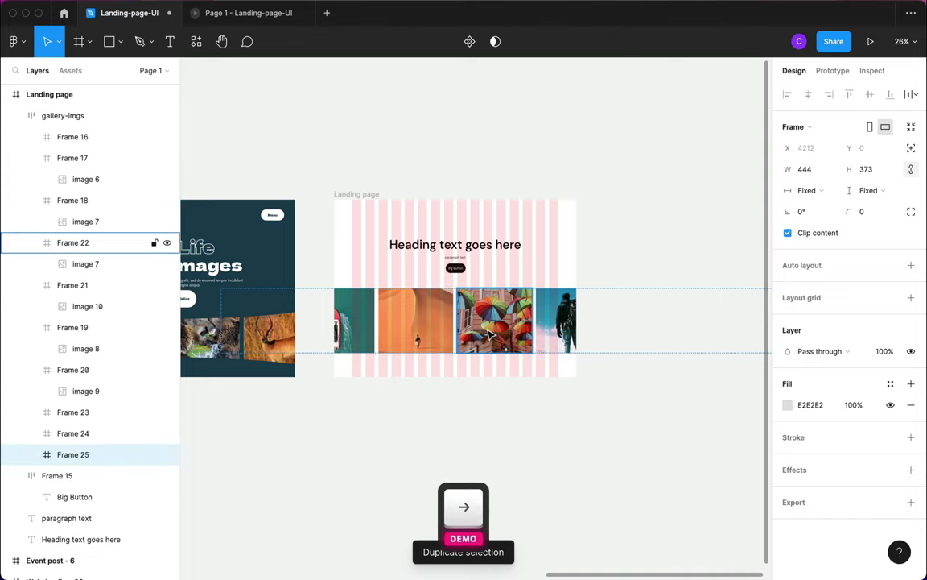
Step: Duplicate the backpacker photo frame and move the copy to the far end of the gallery row
scroll(489, 334, "right", 10)
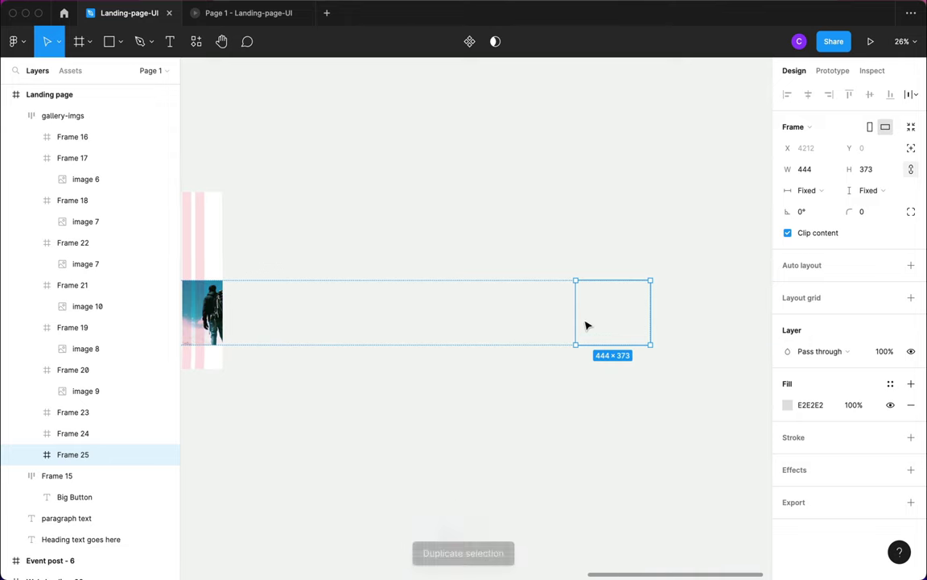
scroll(586, 323, "left", 5)
left_click(425, 317)
key("super+d")
key("Right")
key("Right")
key("Right")
key("Right")
key("Right")
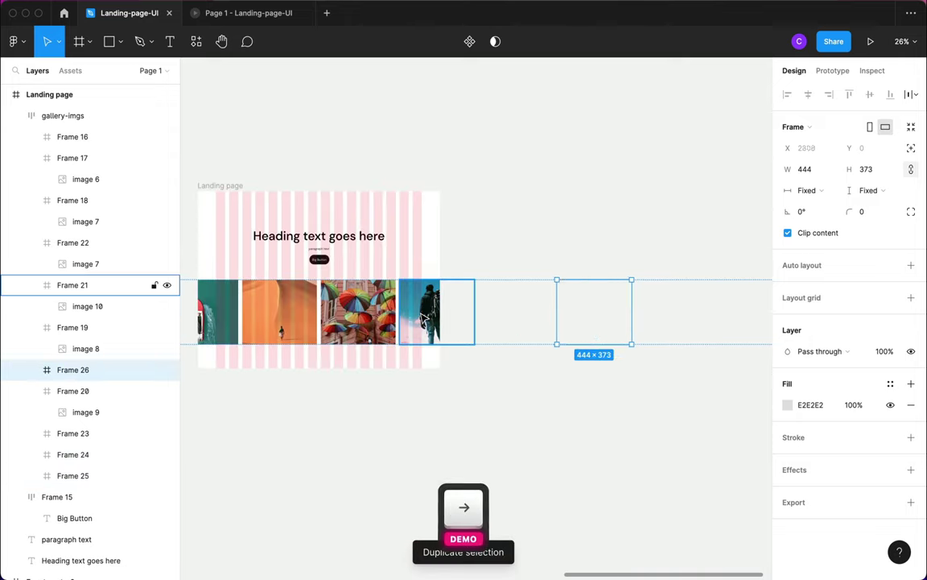
Step: Shift the whole gallery-imgs row horizontally to about X -230, keeping it level, so its first frame shows on the landing page
scroll(409, 310, "right", 3)
scroll(408, 309, "right", 5)
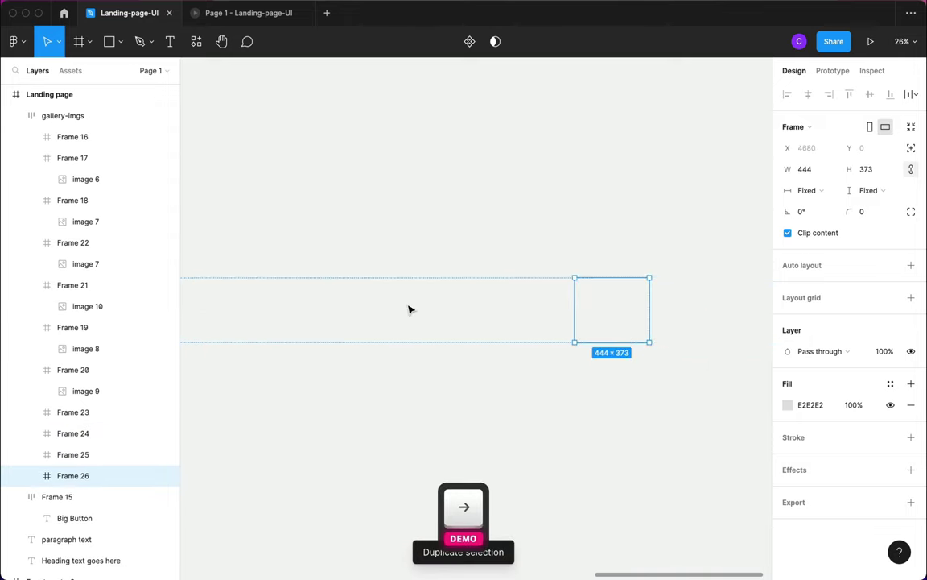
scroll(408, 308, "left", 6)
scroll(410, 320, "down", 3)
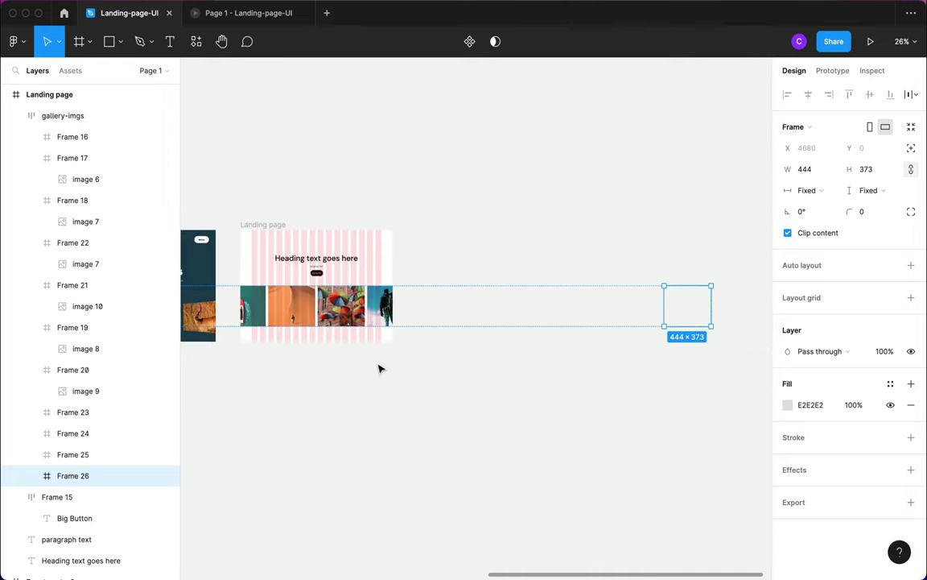
left_click(340, 412)
left_click(296, 320)
scroll(394, 295, "left", 1)
scroll(393, 295, "left", 5)
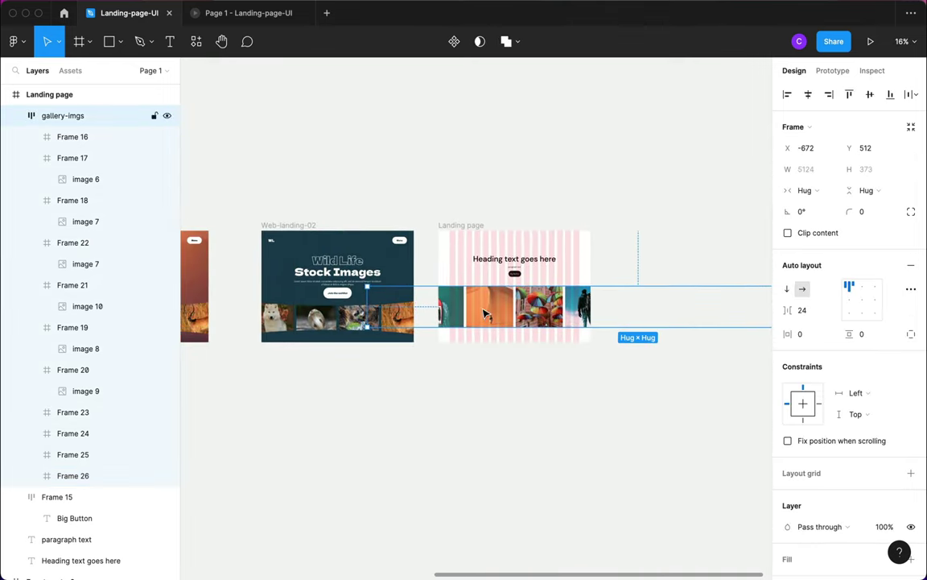
scroll(480, 303, "up", 3)
left_click_drag(441, 315, 519, 321)
key("shift")
Step: Copy a pyramid photo from the Pexels travel results in Brave and paste it into the gallery row's empty first frame in Figma
left_click(266, 550)
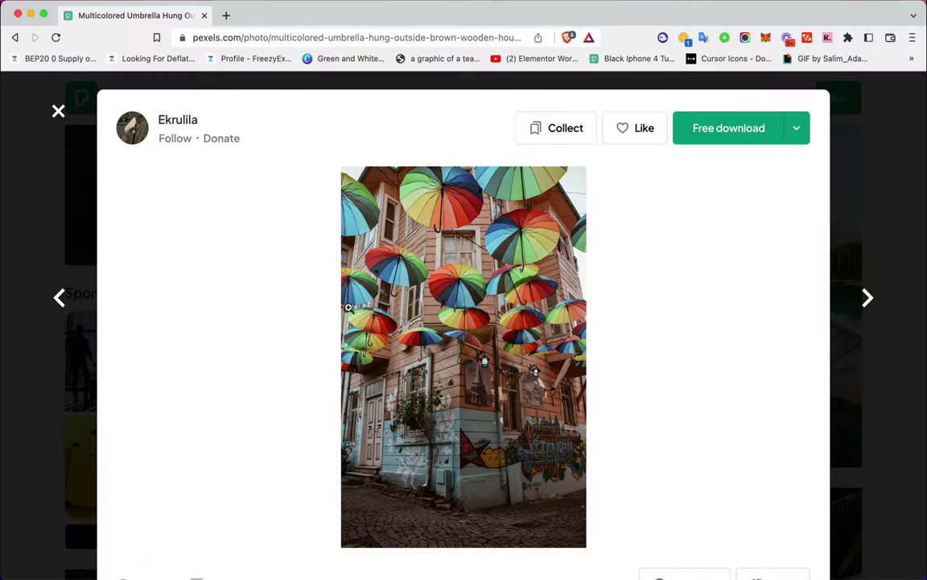
left_click(58, 113)
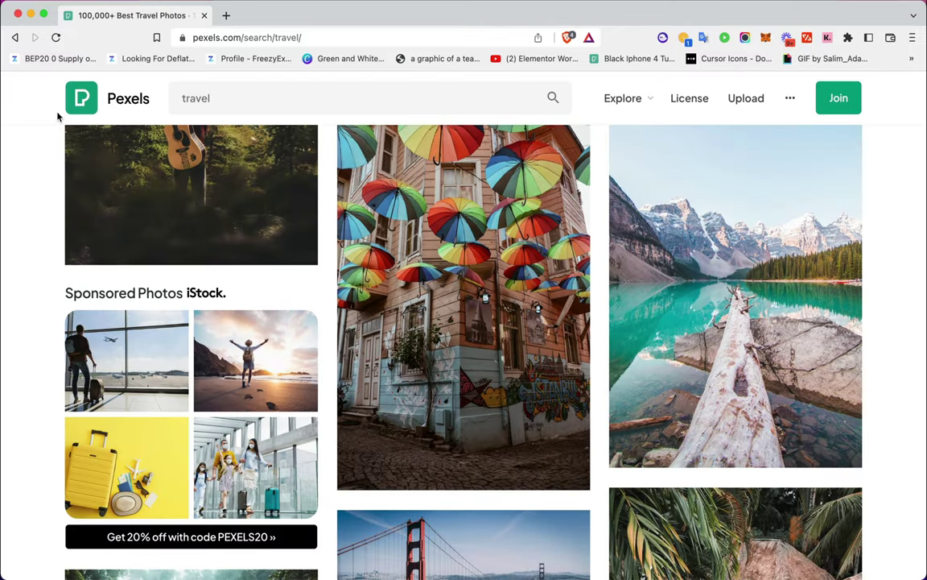
scroll(499, 274, "down", 15)
left_click(499, 271)
key("super+Tab")
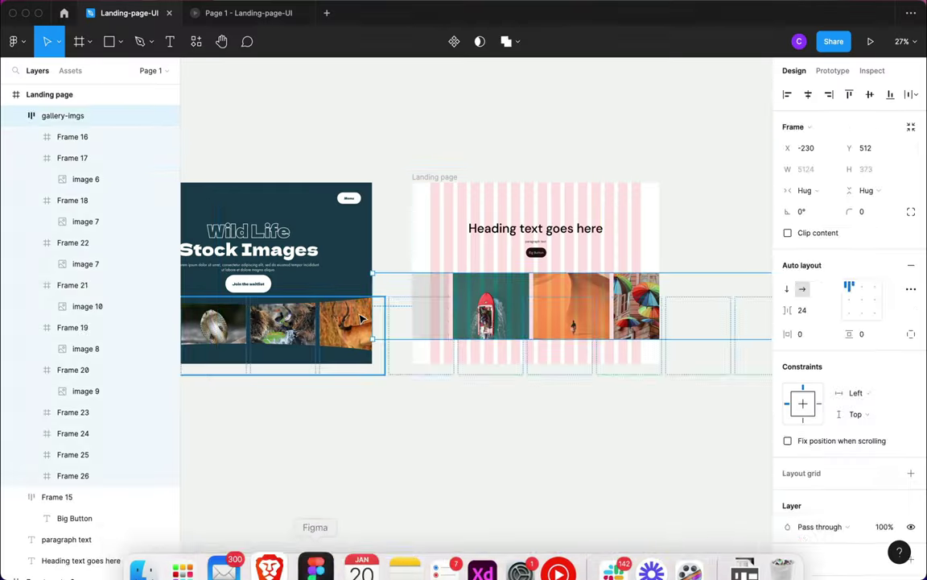
key("super+v")
Step: Preview the Landing page frame as a prototype, check its text and gallery row, and return to the design file
left_click(429, 201)
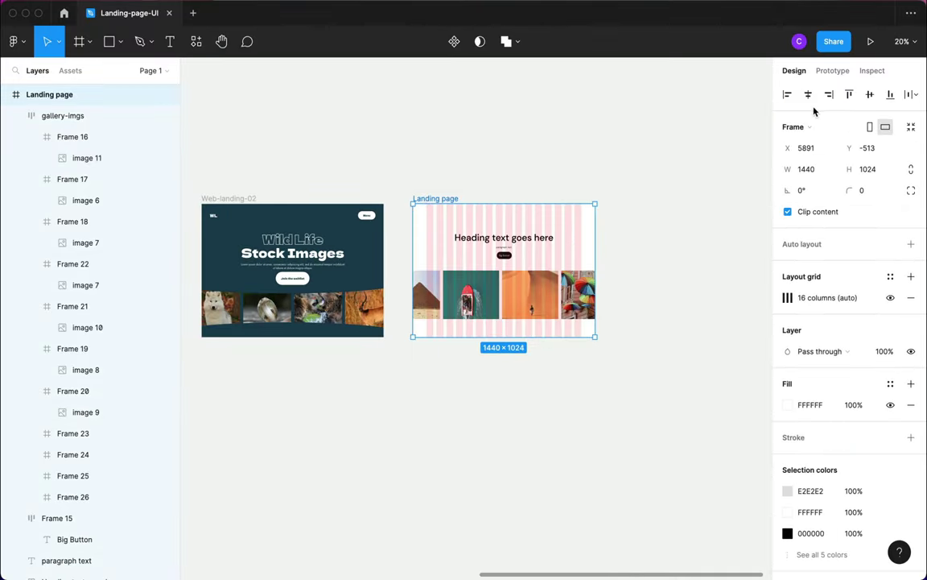
left_click(871, 41)
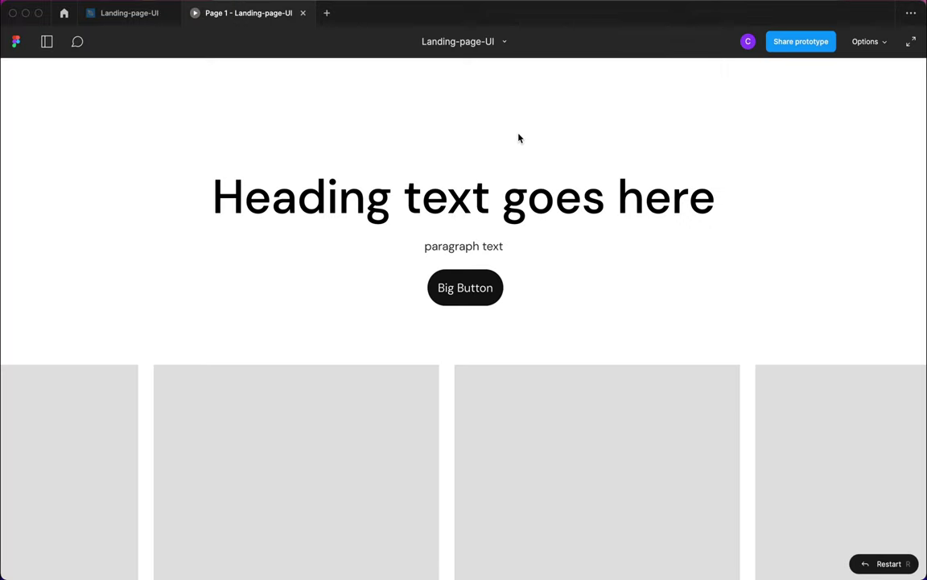
scroll(604, 493, "down", 1)
scroll(604, 496, "down", 3)
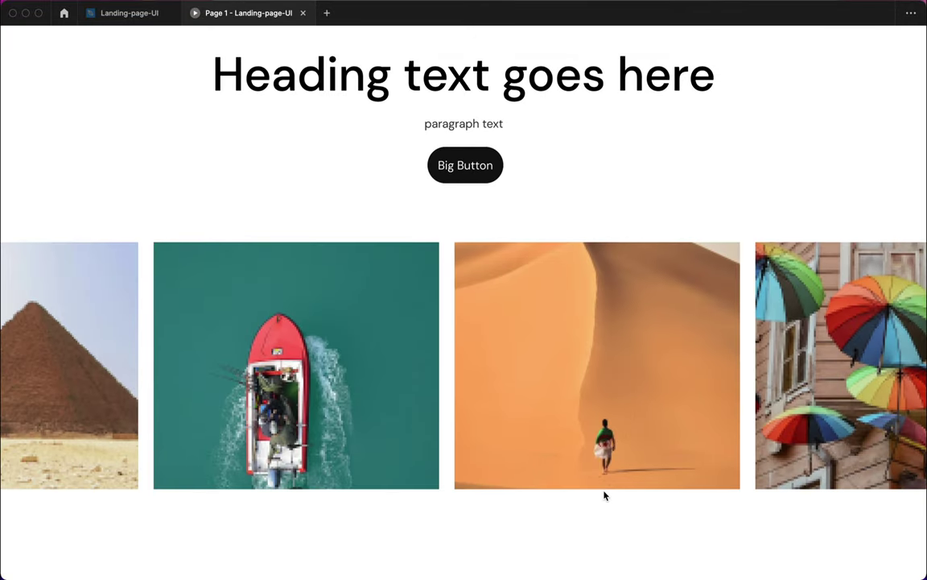
scroll(605, 493, "up", 4)
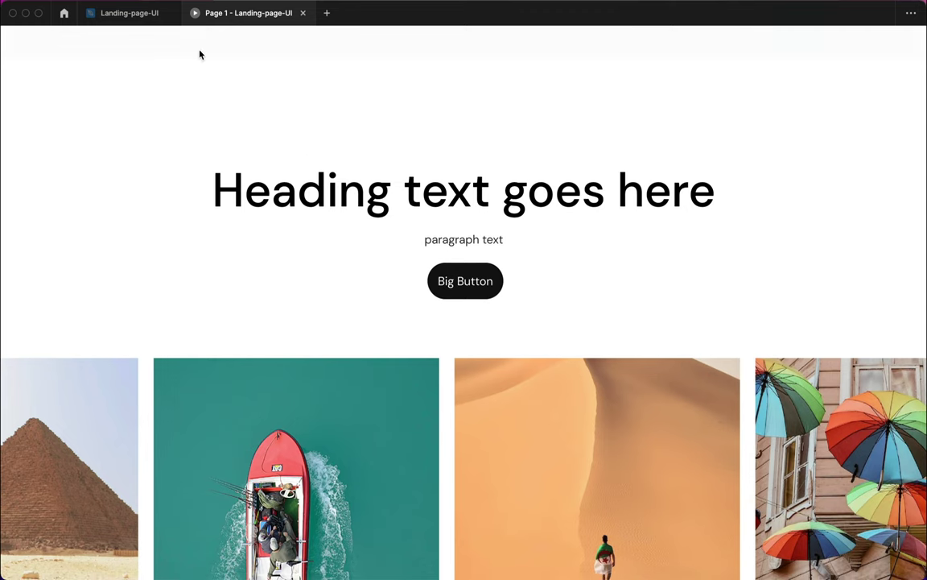
left_click(136, 16)
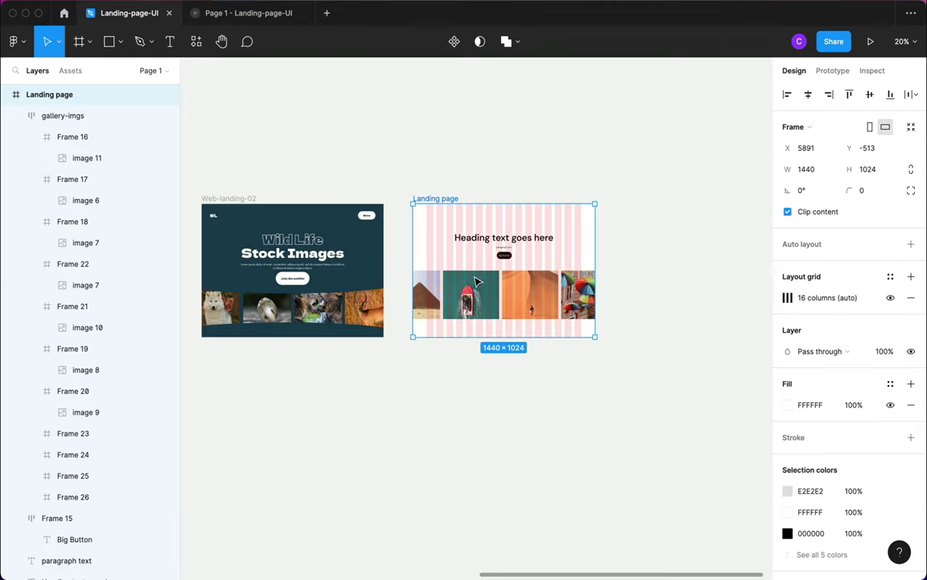
Step: Resize the gallery-imgs row to a width of 1667 so its far end lines up with the landing page's edge
left_click(476, 305)
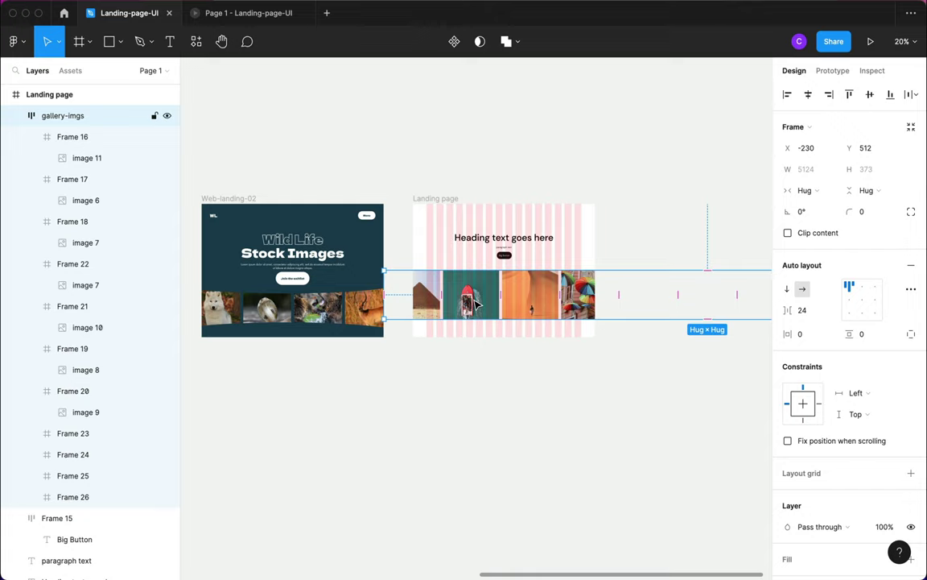
scroll(476, 304, "right", 5)
scroll(494, 303, "down", 3, "ctrl")
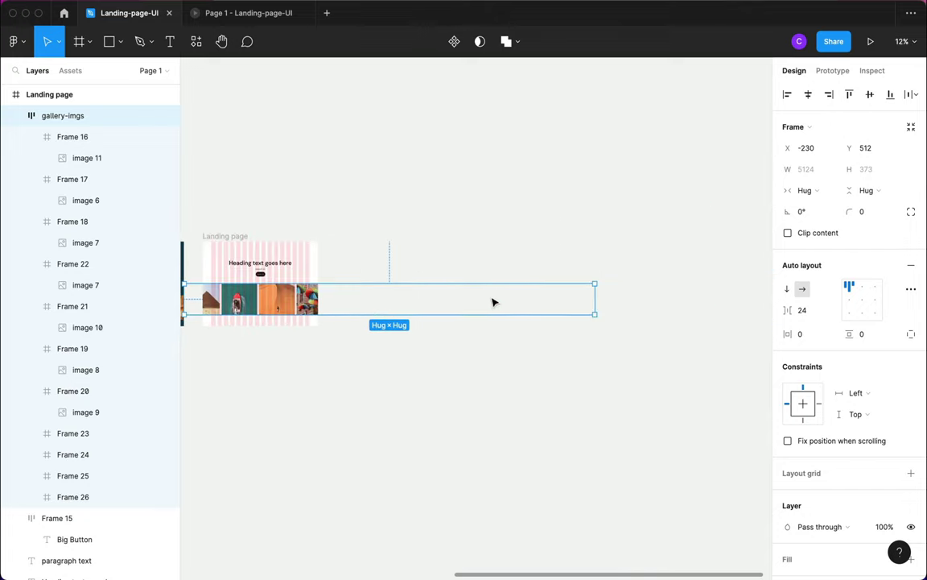
left_click_drag(592, 300, 318, 316)
scroll(414, 310, "left", 3)
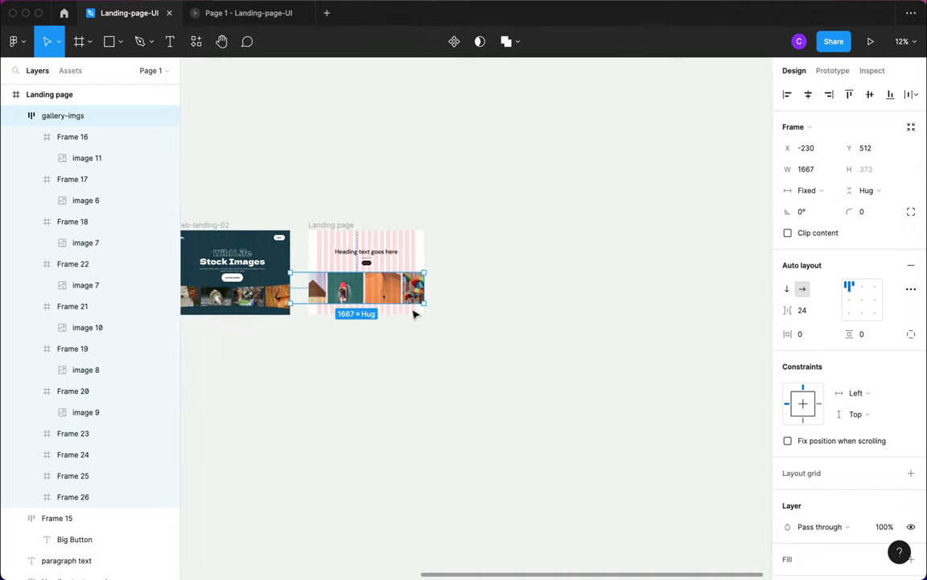
scroll(413, 314, "up", 5, "ctrl")
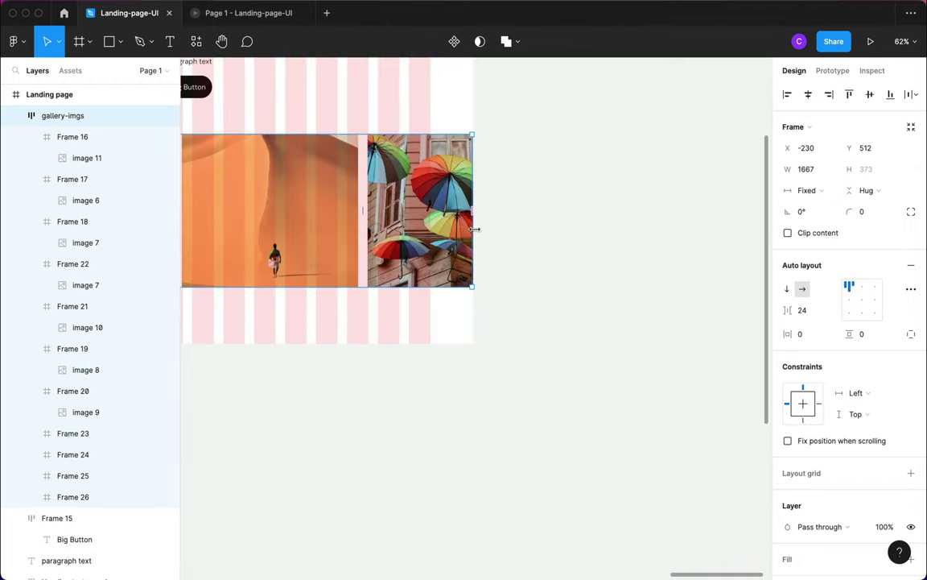
scroll(474, 239, "left", 5)
scroll(424, 338, "down", 3, "ctrl")
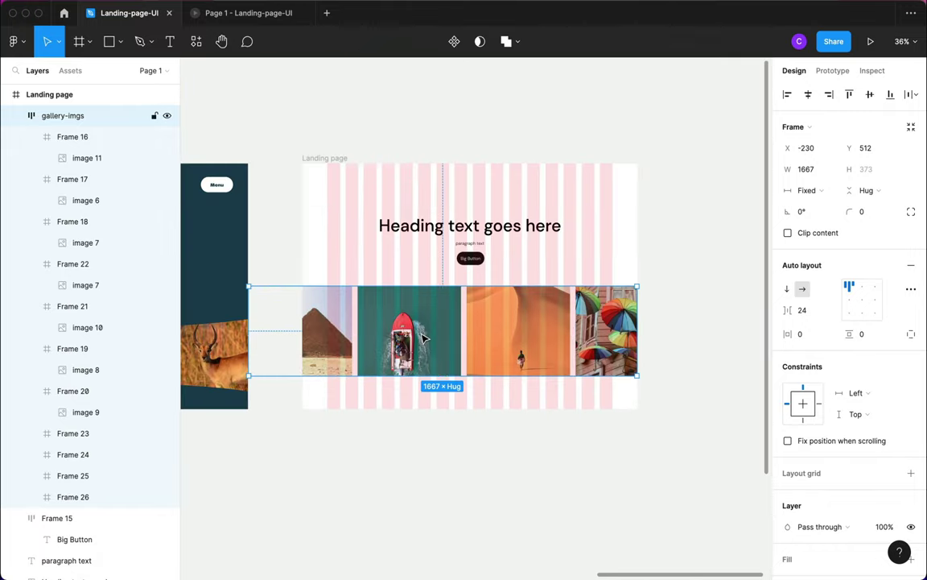
Step: Set the gallery-imgs row's prototype overflow scrolling to Horizontal scrolling
left_click(833, 72)
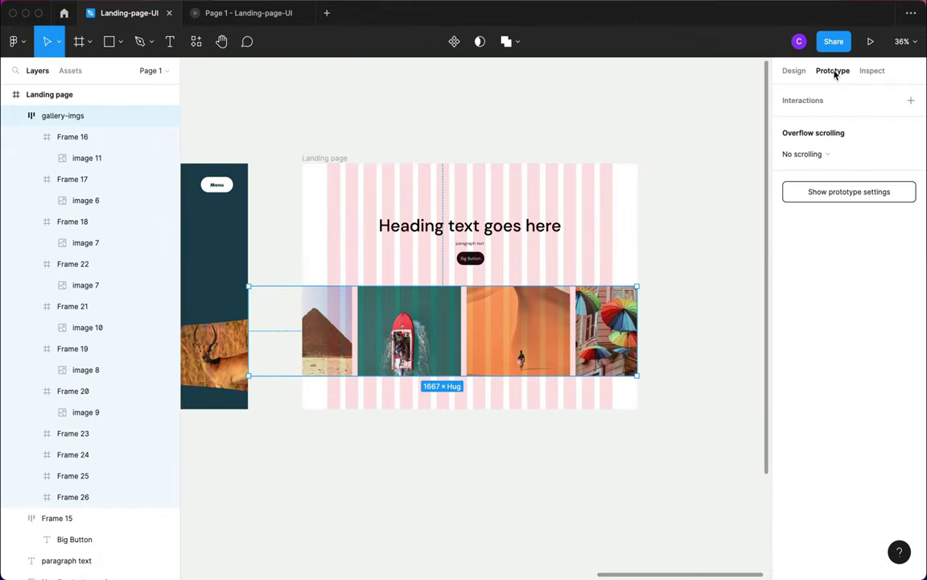
left_click(798, 156)
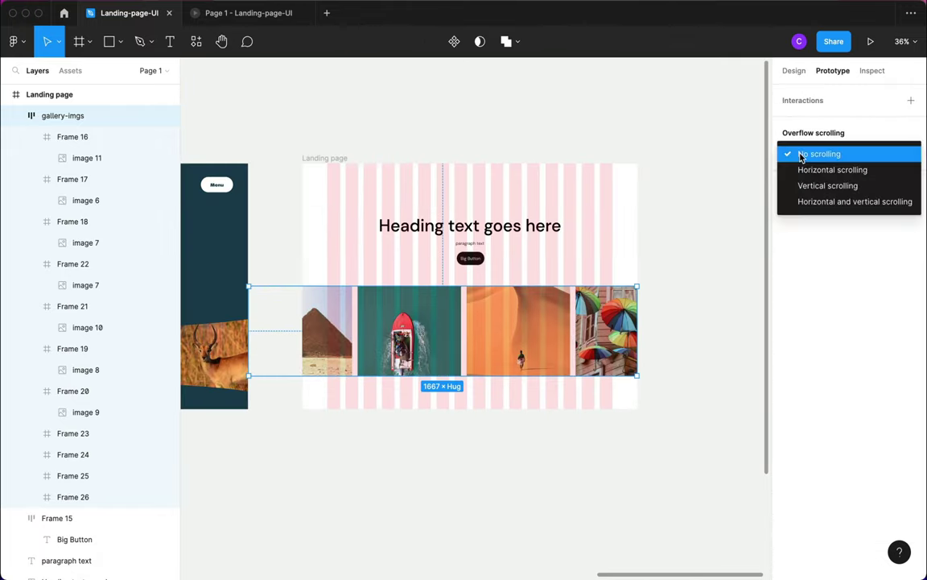
left_click(804, 170)
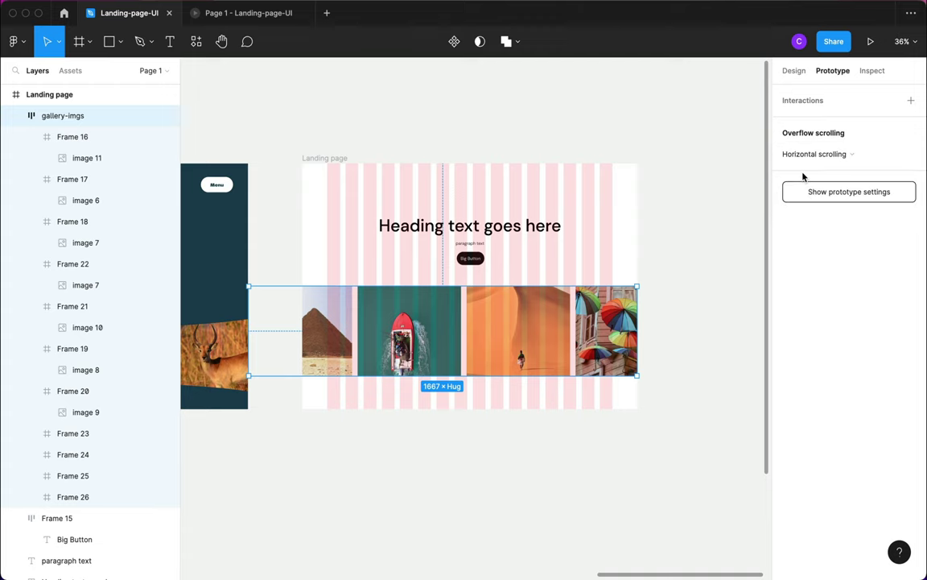
Step: Preview the Landing page frame as a prototype, scroll the gallery row back and forth, and return to the design file
left_click(431, 139)
left_click(324, 158)
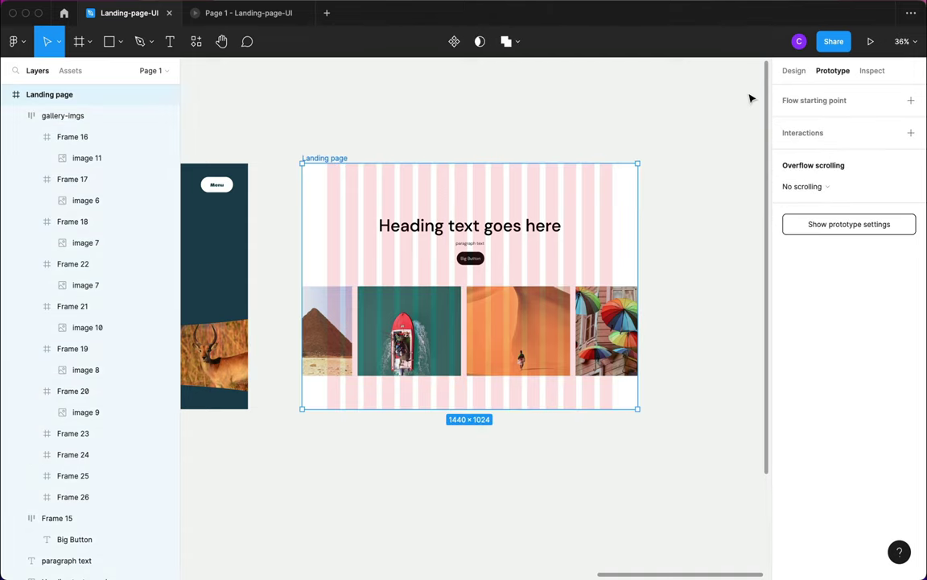
left_click(869, 42)
scroll(656, 453, "right", 10)
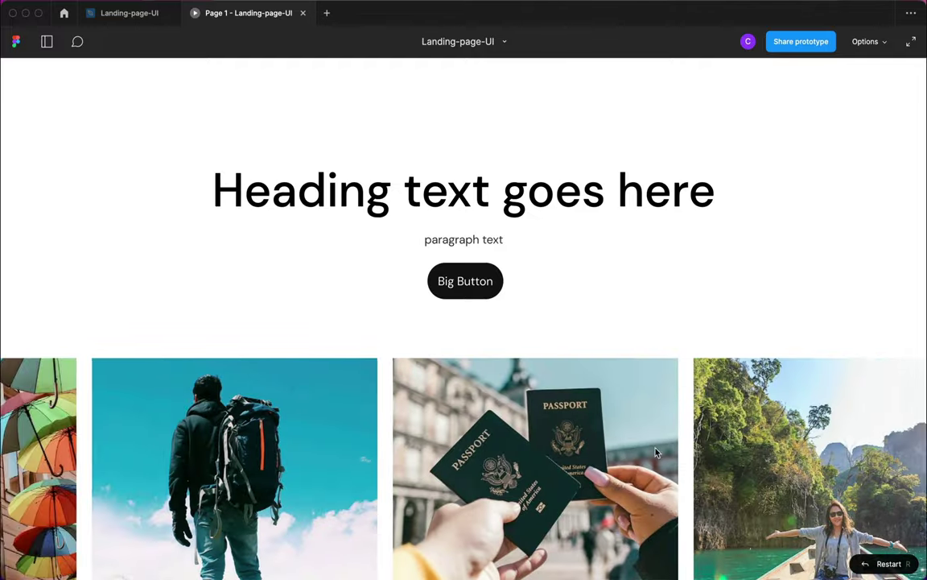
scroll(656, 453, "left", 15)
scroll(656, 452, "right", 15)
scroll(656, 452, "left", 13)
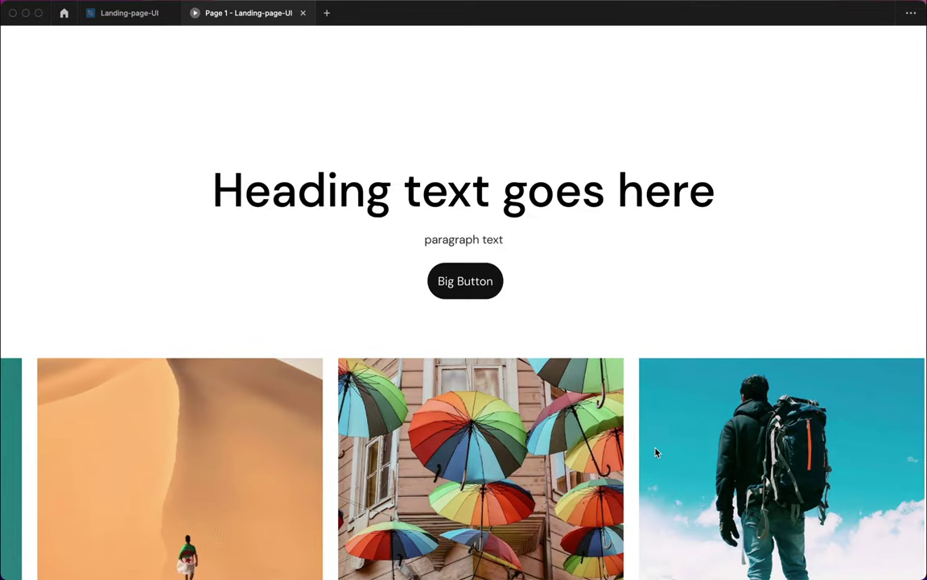
scroll(656, 453, "right", 4)
scroll(656, 453, "left", 9)
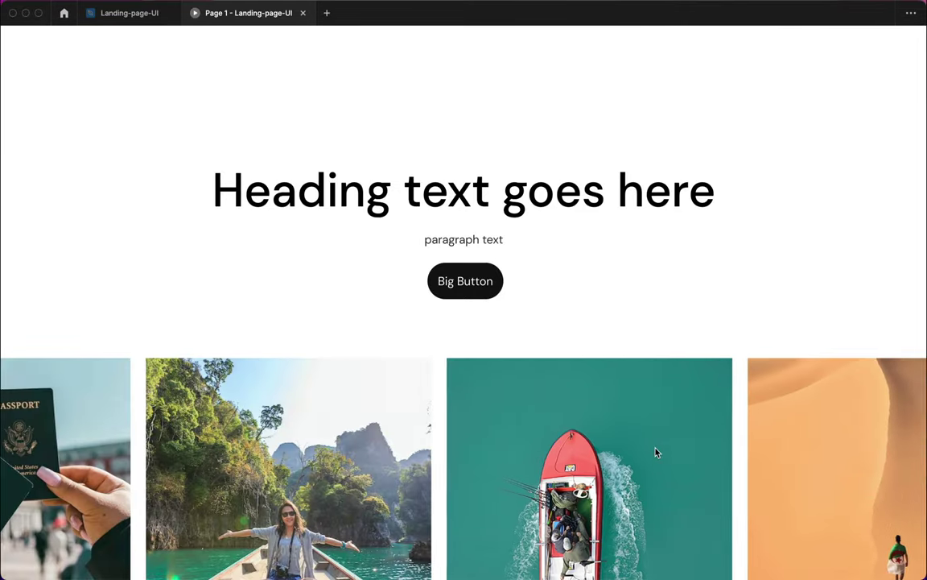
scroll(656, 453, "right", 15)
scroll(656, 453, "left", 2)
scroll(656, 453, "right", 20)
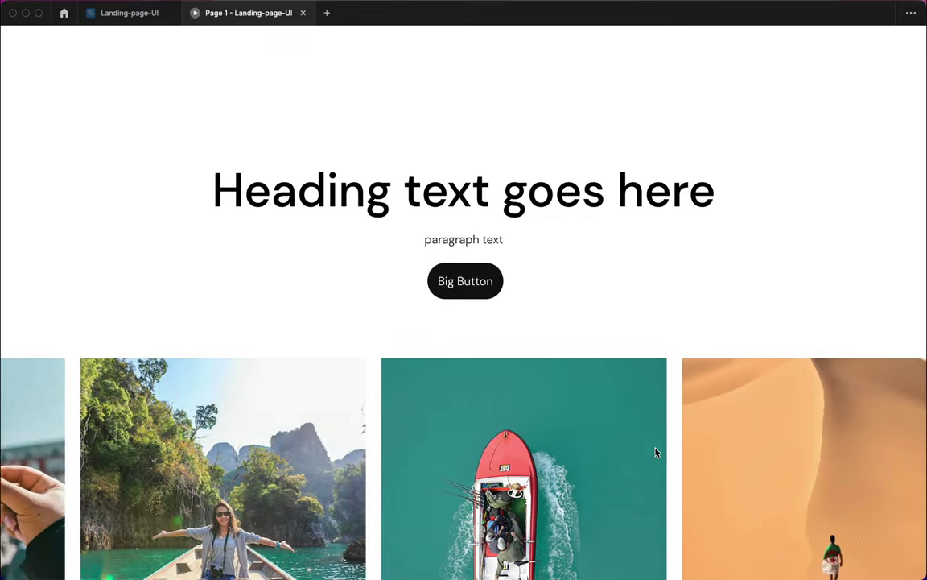
scroll(656, 452, "left", 8)
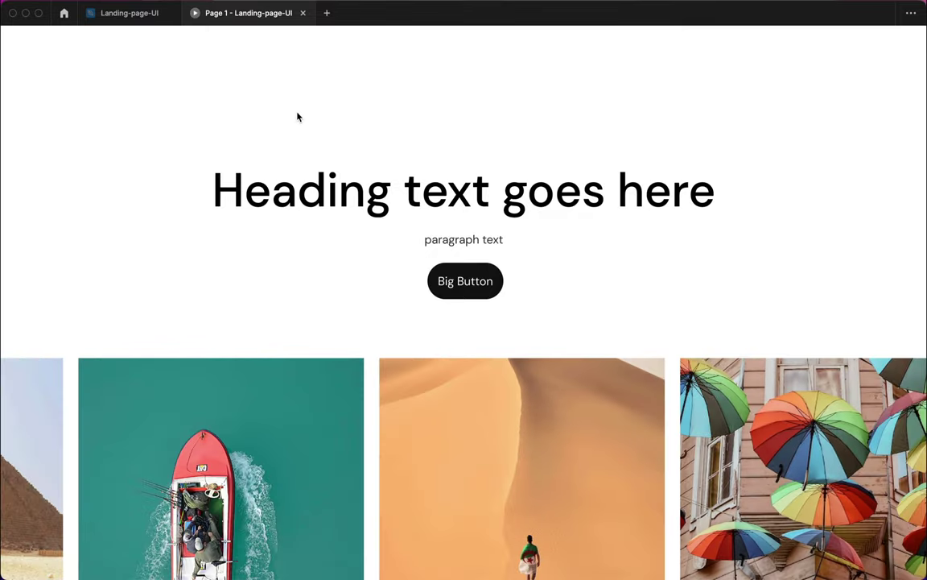
left_click(127, 14)
Step: Return to the Landing page's design properties and compare its gallery with the curved gallery in Web-landing-02
left_click(413, 136)
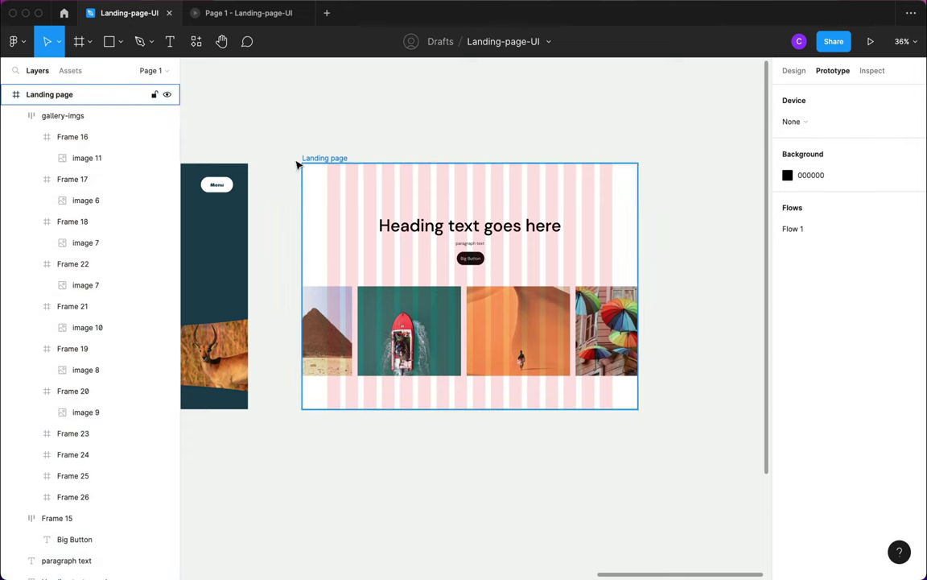
left_click(314, 160)
left_click(794, 70)
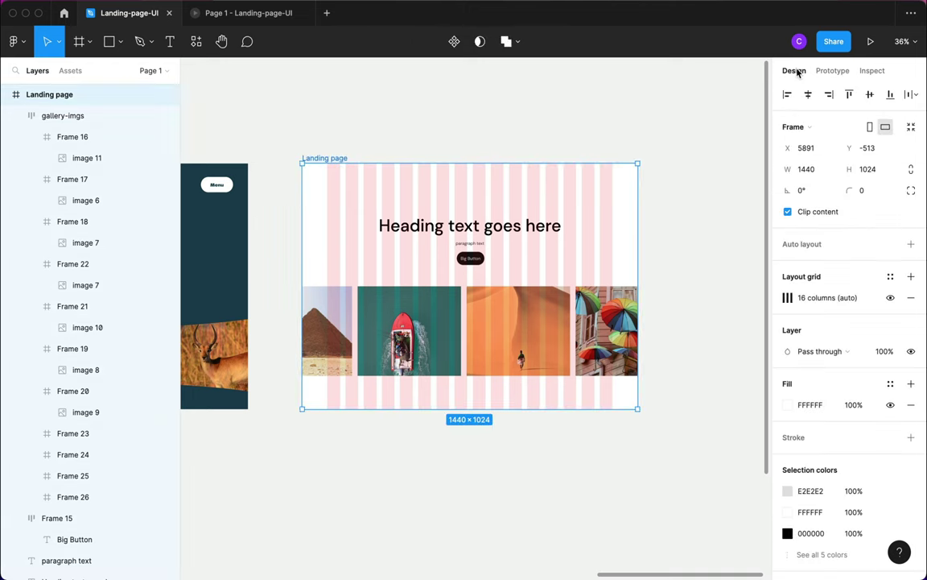
scroll(426, 246, "left", 5)
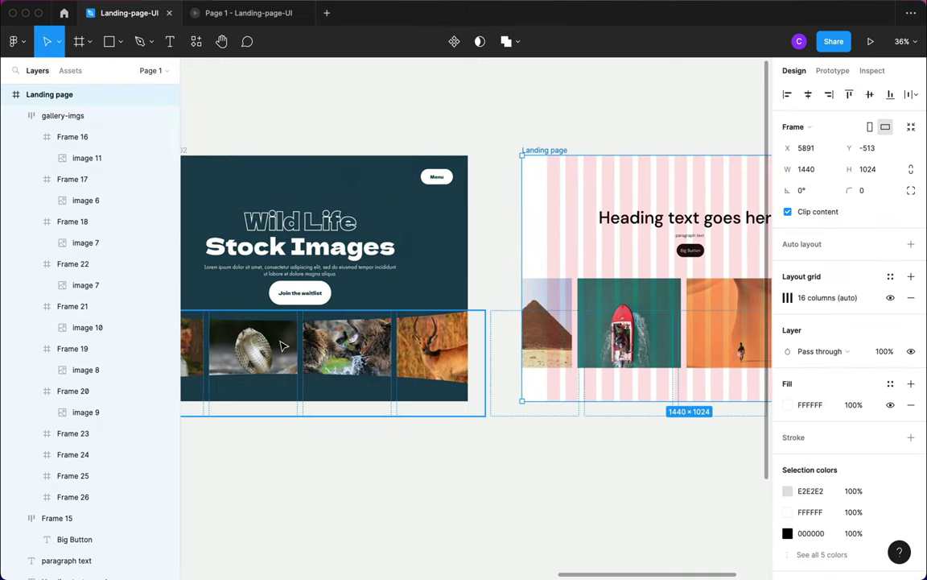
scroll(250, 349, "left", 1)
scroll(331, 297, "right", 8)
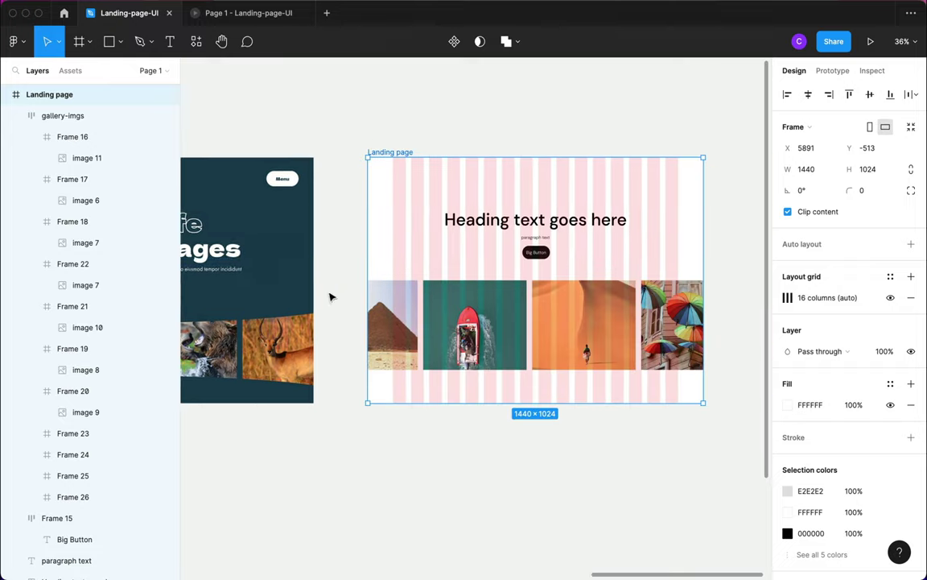
key("Escape")
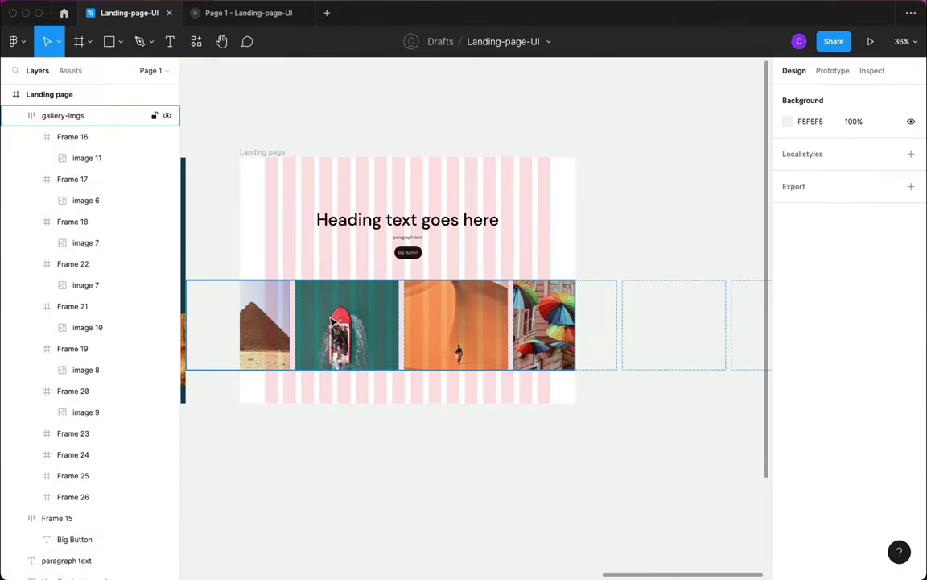
Step: Draw a flat ellipse about 1618 × 141 and position it across the upper edge of the gallery row
key("o")
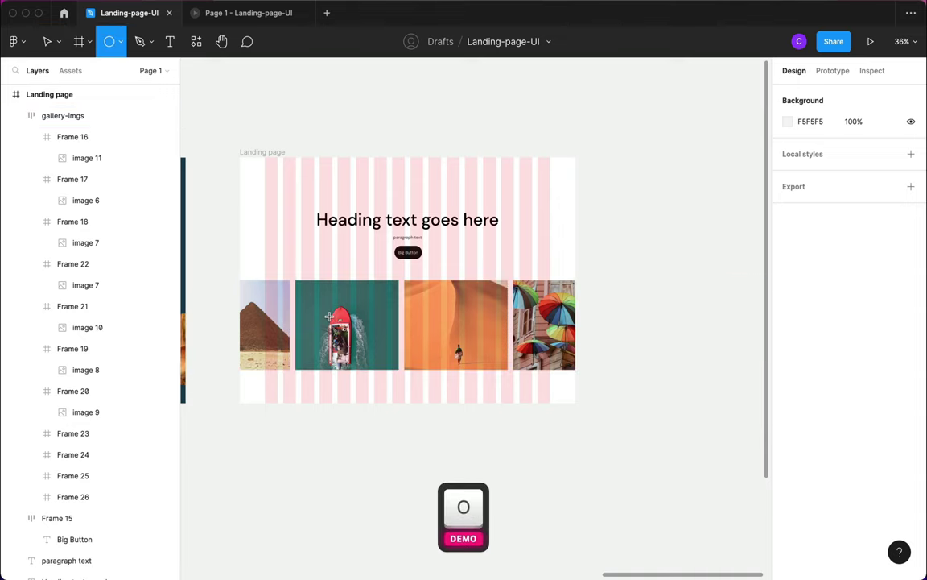
scroll(336, 304, "up", 5)
scroll(336, 303, "down", 5)
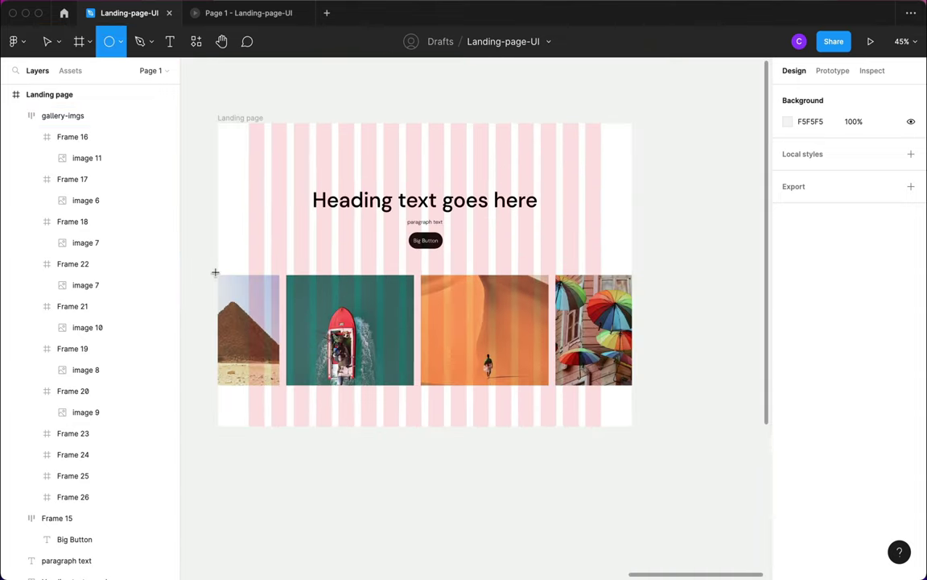
mouse_move(206, 269)
left_mouse_down()
mouse_move(542, 271)
mouse_move(648, 290)
mouse_move(673, 314)
left_mouse_up()
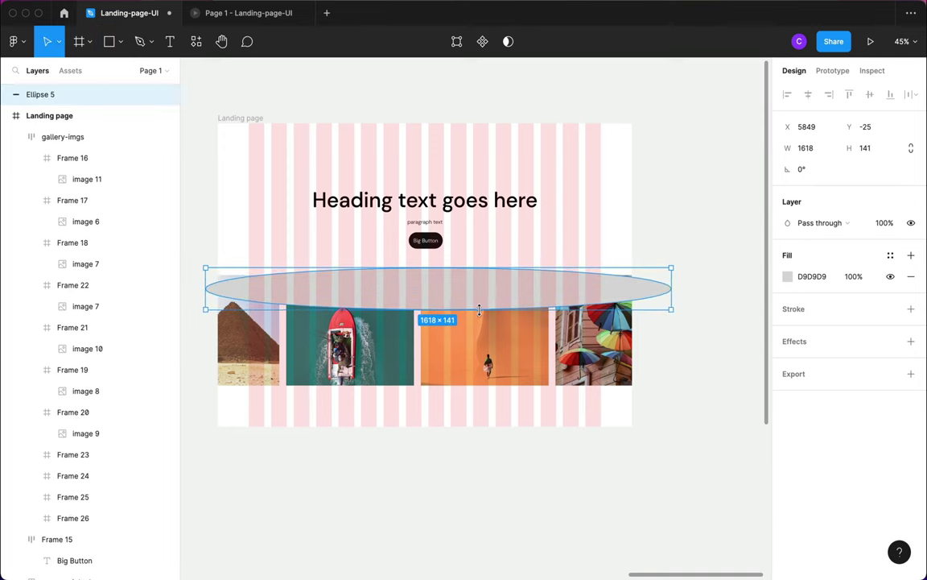
mouse_move(485, 304)
left_mouse_down()
mouse_move(487, 291)
mouse_move(478, 295)
left_mouse_up()
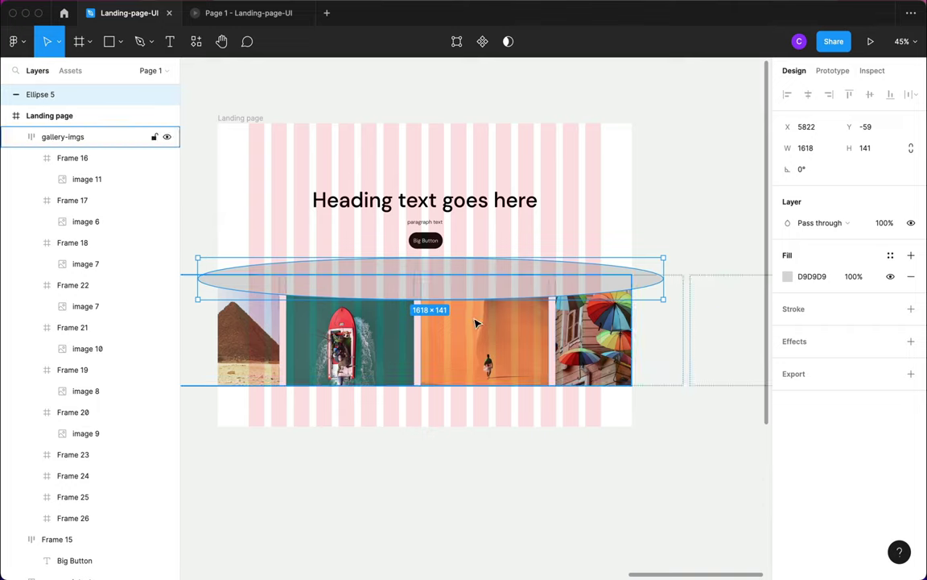
mouse_move(346, 290)
left_mouse_down()
mouse_move(341, 254)
mouse_move(344, 302)
mouse_move(341, 274)
mouse_move(344, 284)
left_mouse_up()
Step: Cut the ellipse and paste it inside the Landing page frame so the frame clips it
key("super+x")
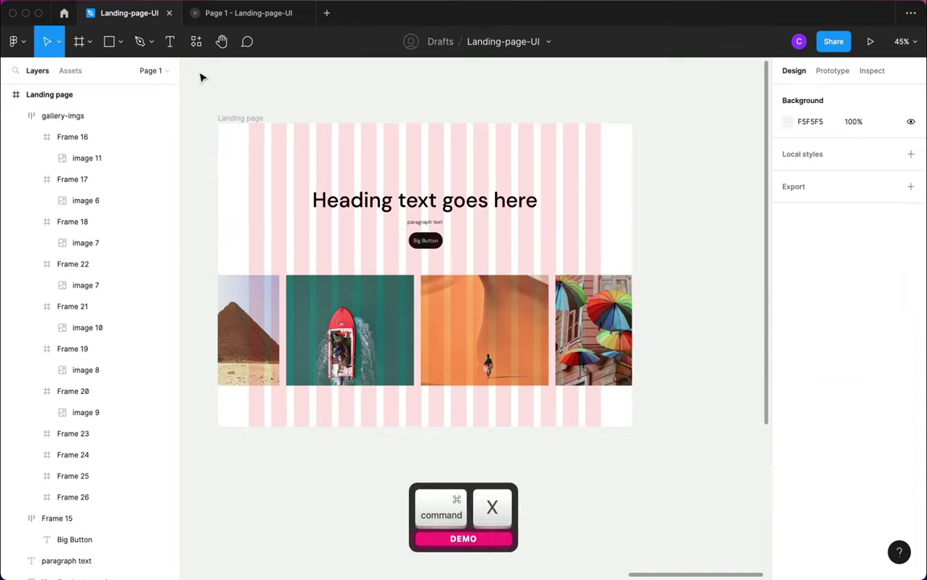
left_click(247, 120)
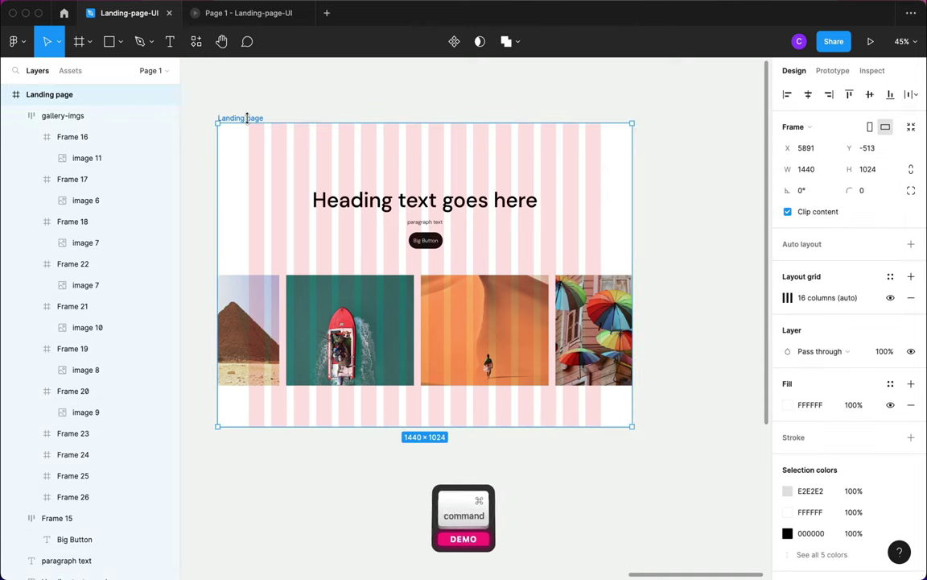
key("super+v")
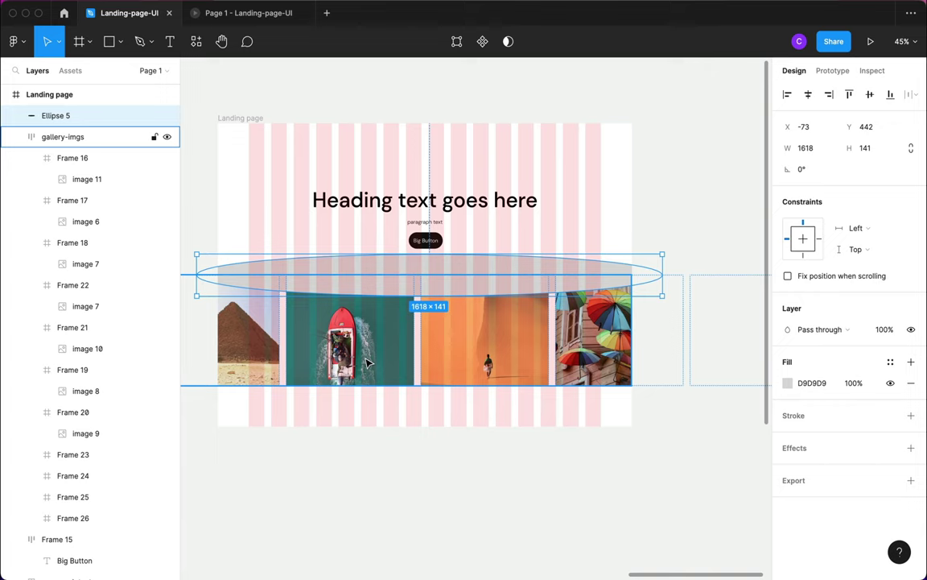
left_click(387, 457)
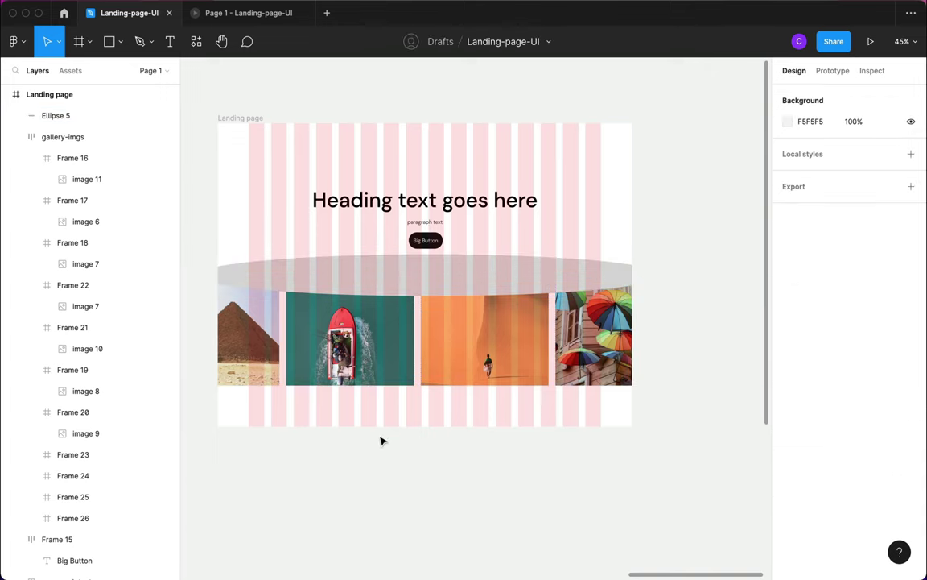
Step: Fill the ellipse with white (FFFFFF) sampled from the landing page background
left_click(402, 284)
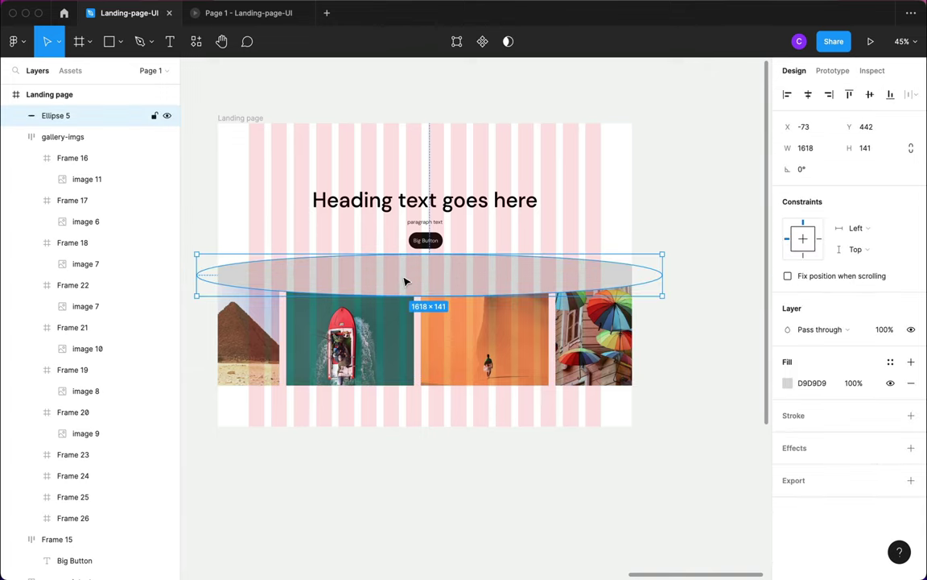
left_click(787, 383)
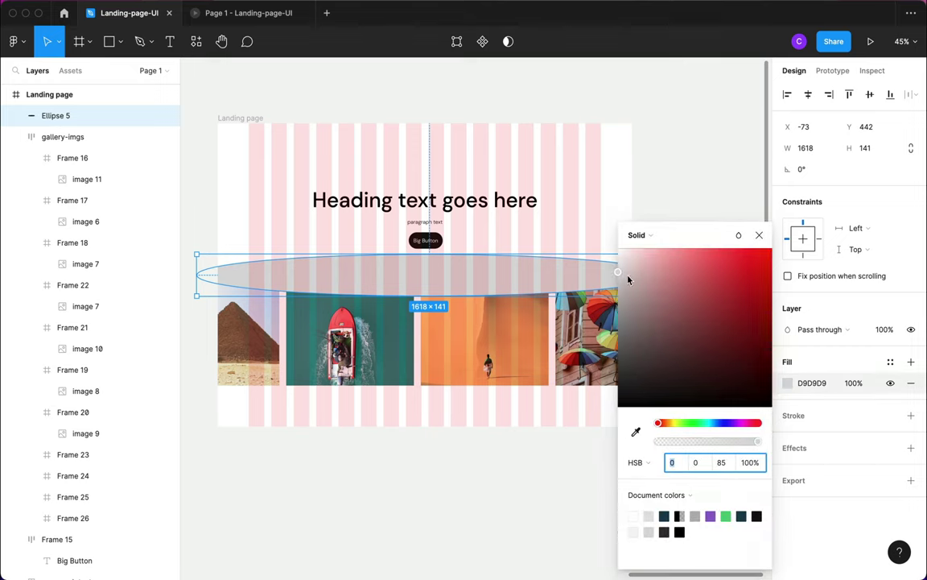
left_click(636, 432)
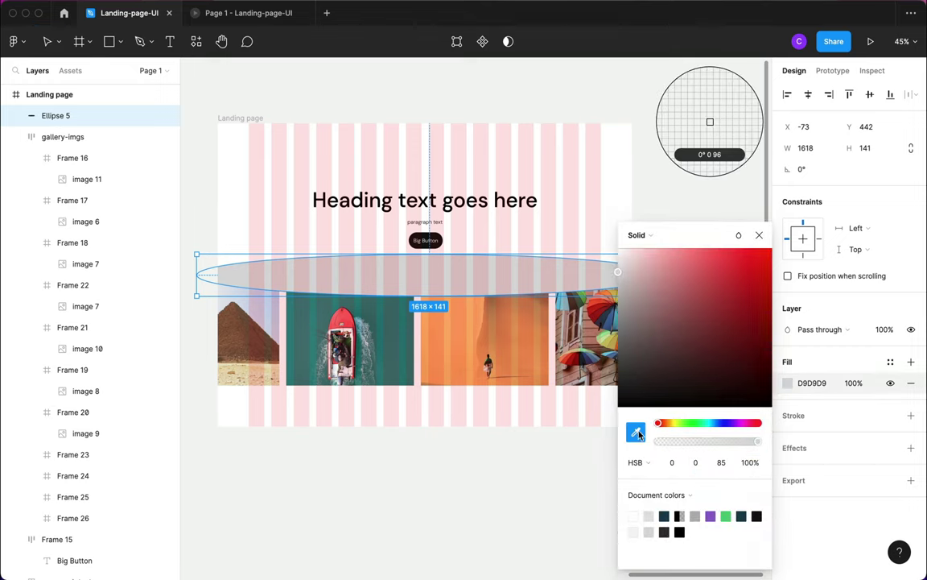
left_click(586, 151)
left_click(375, 483)
Step: Duplicate the white ellipse straight down so the copy covers the lower edge of the gallery row
left_click(393, 277)
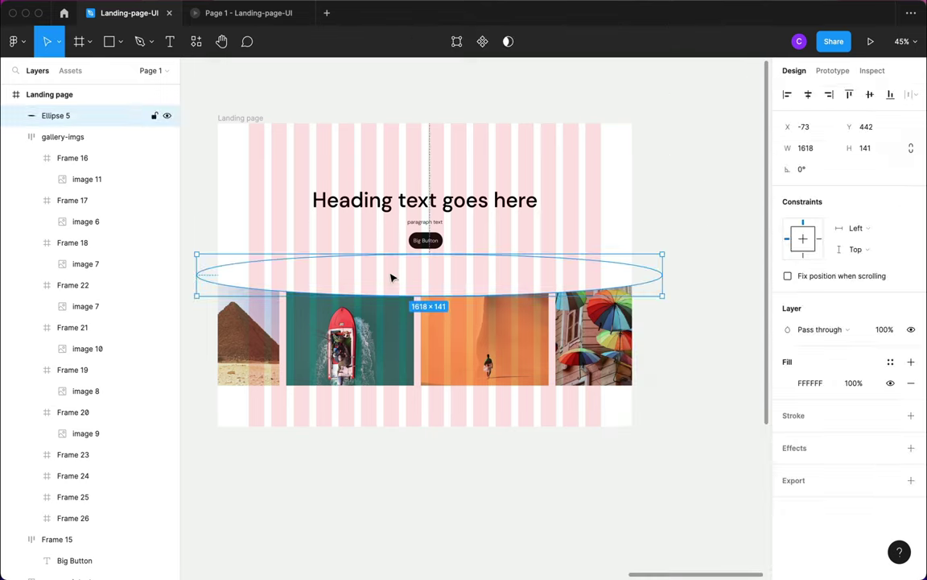
key("alt")
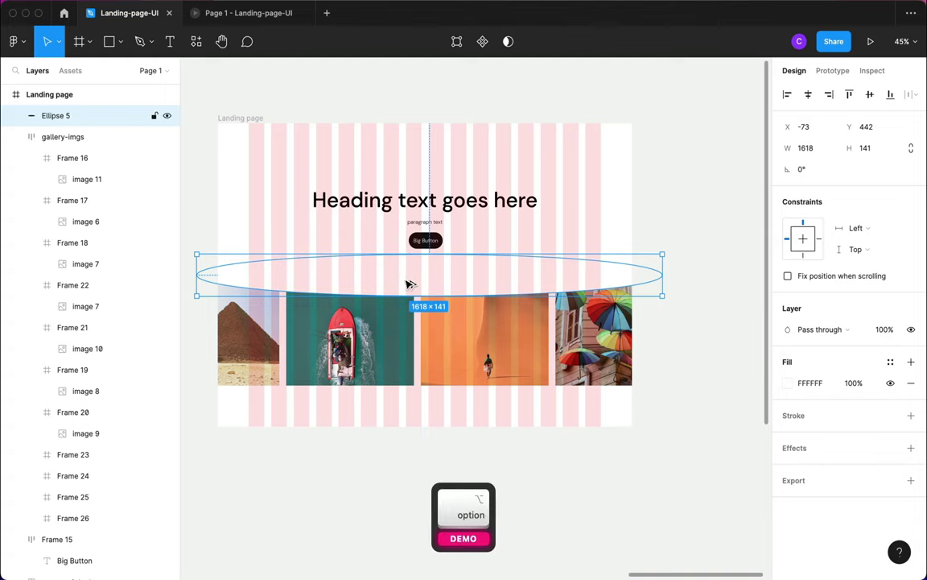
key("shift")
left_click_drag(409, 284, 414, 401)
left_click(369, 476)
Step: Preview the landing page prototype, scroll through its curved photo gallery and return to the design file
left_click(280, 342, "shift")
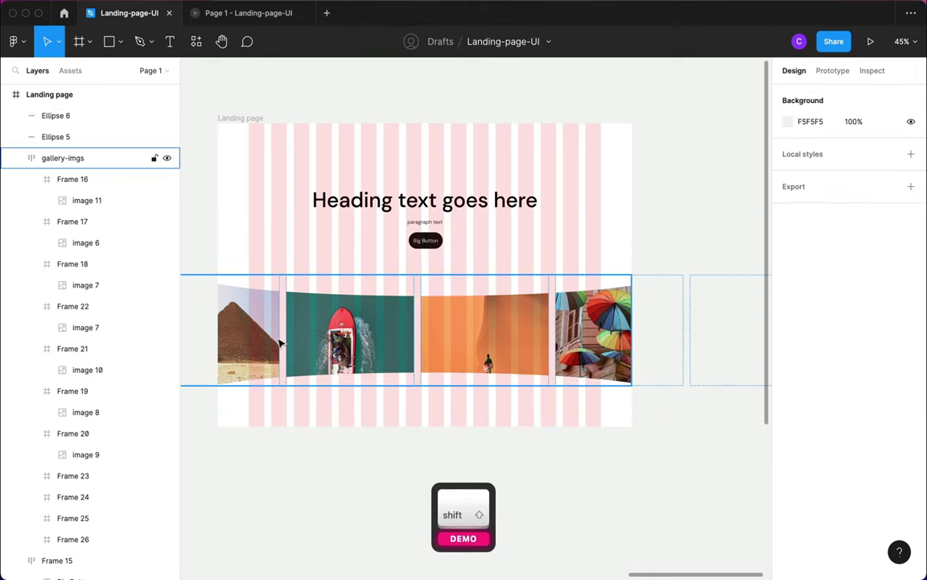
left_click(209, 352)
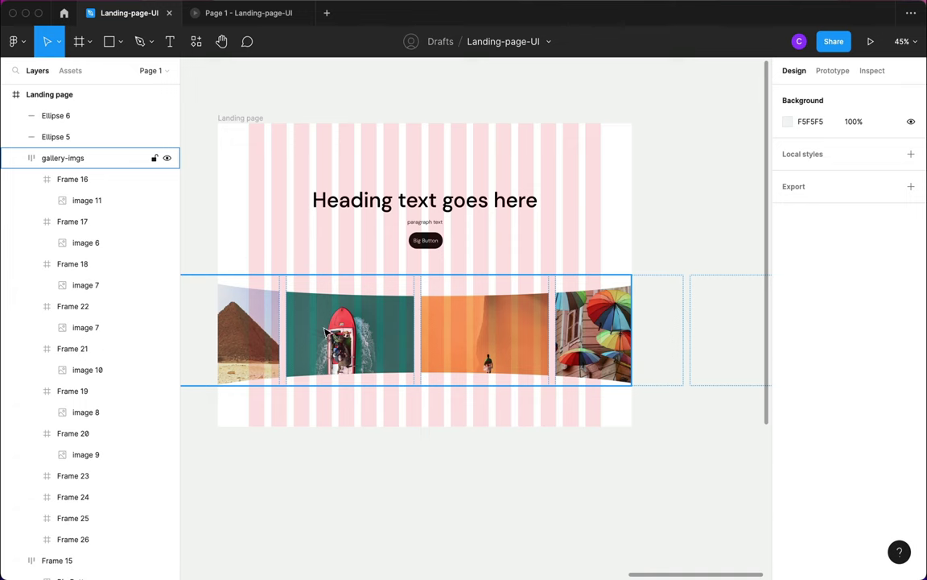
left_click(241, 16)
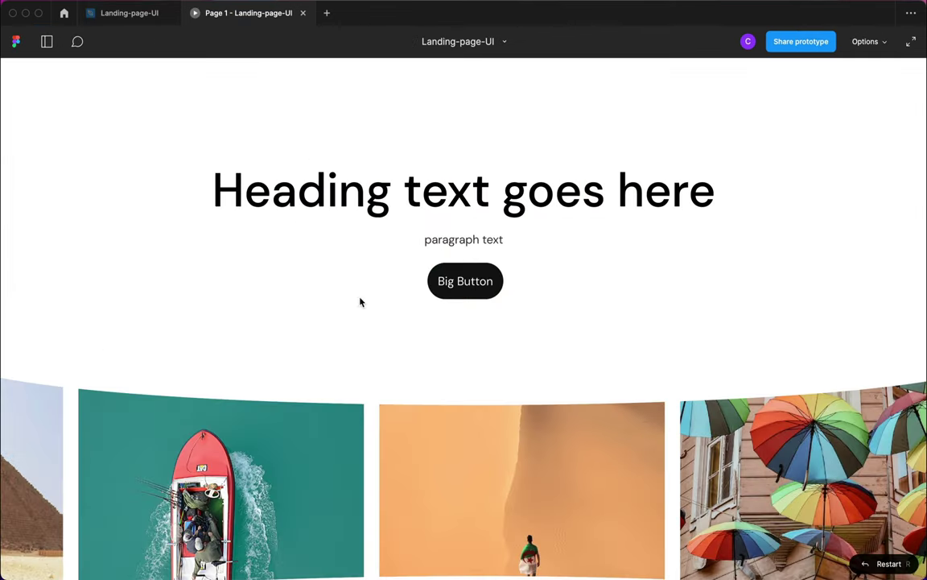
scroll(369, 327, "down", 3)
scroll(421, 352, "right", 10)
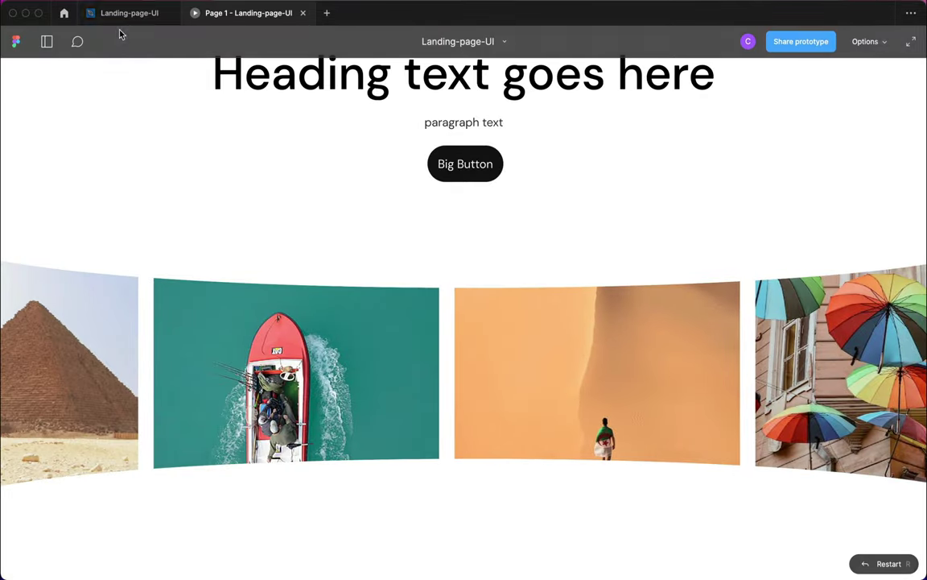
left_click(120, 25)
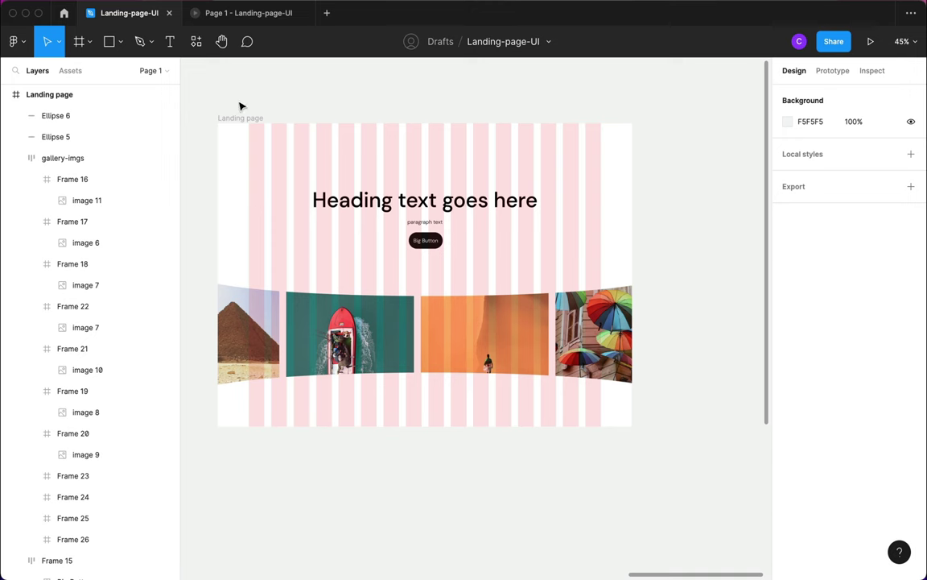
Step: Compare the Landing page frame with the Web-landing-02 and Web-landing-01 designs, examining their backgrounds behind the curved galleries
left_click(238, 118)
scroll(238, 120, "left", 10)
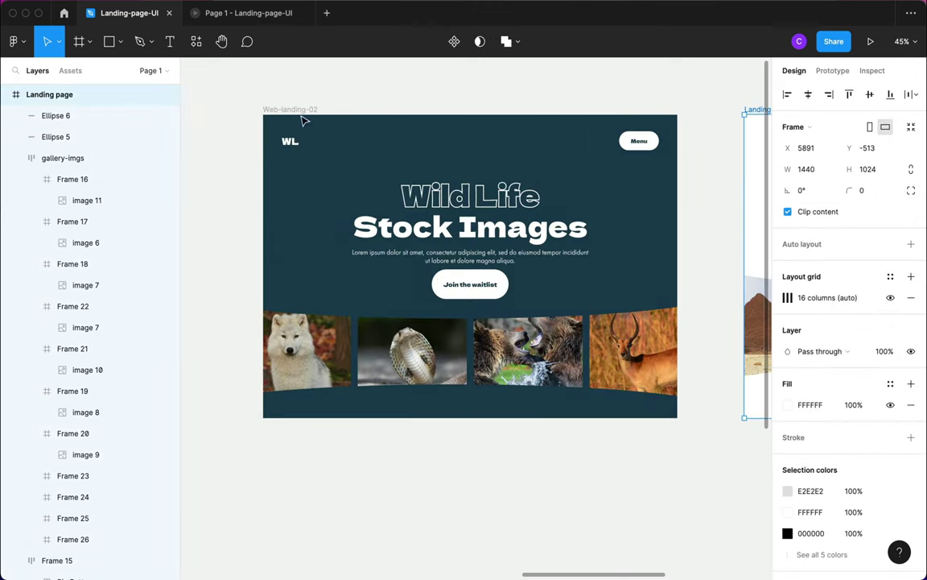
scroll(285, 118, "right", 2)
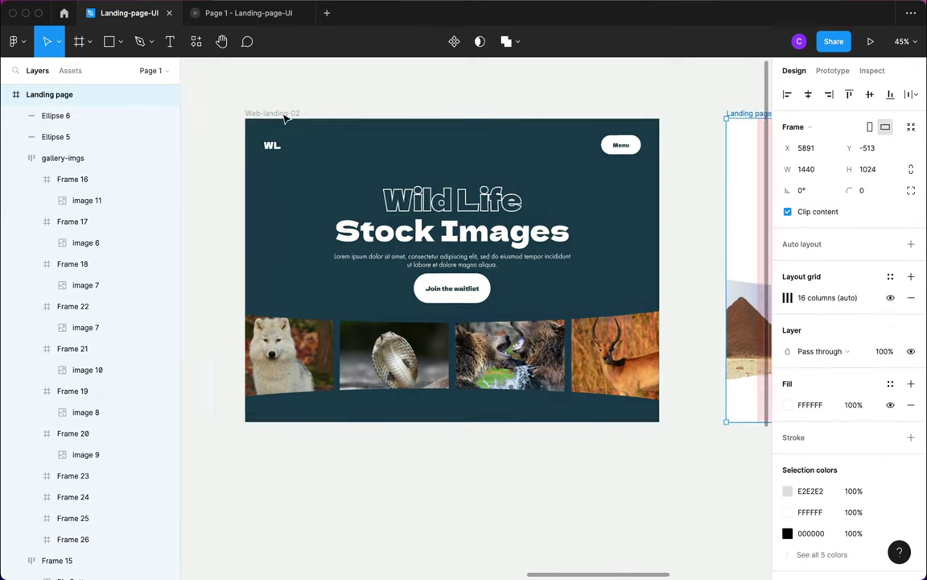
scroll(285, 118, "right", 3)
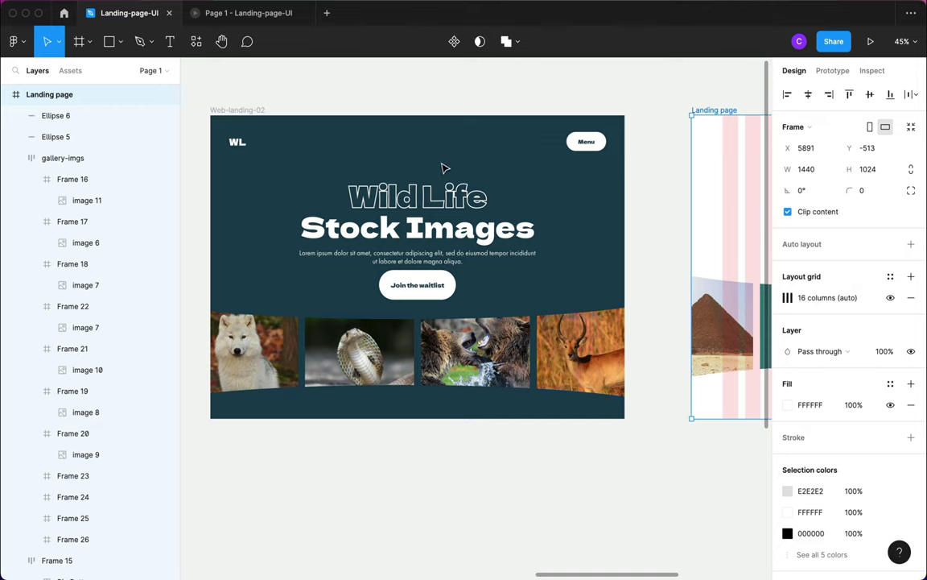
scroll(493, 174, "right", 10)
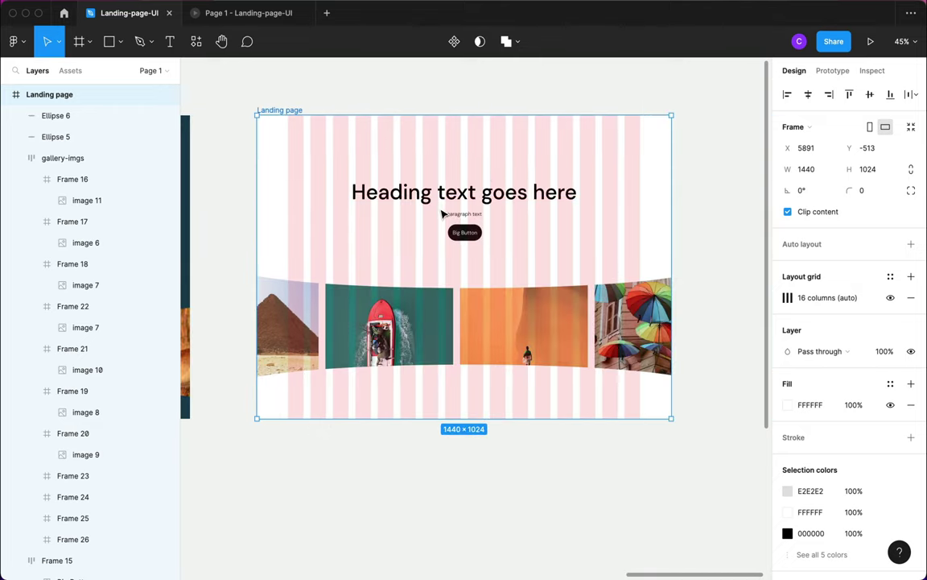
scroll(442, 213, "left", 15)
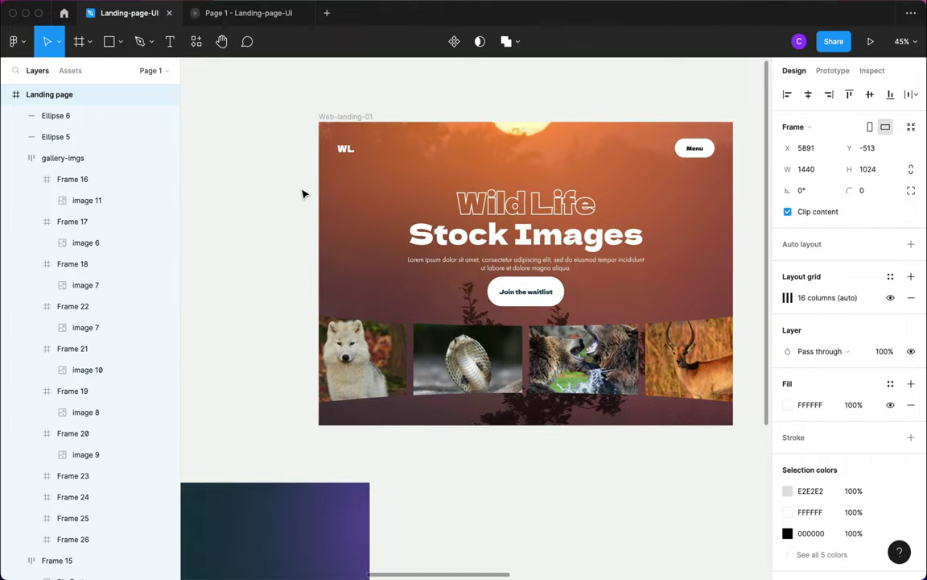
left_click(303, 193)
scroll(346, 233, "right", 1)
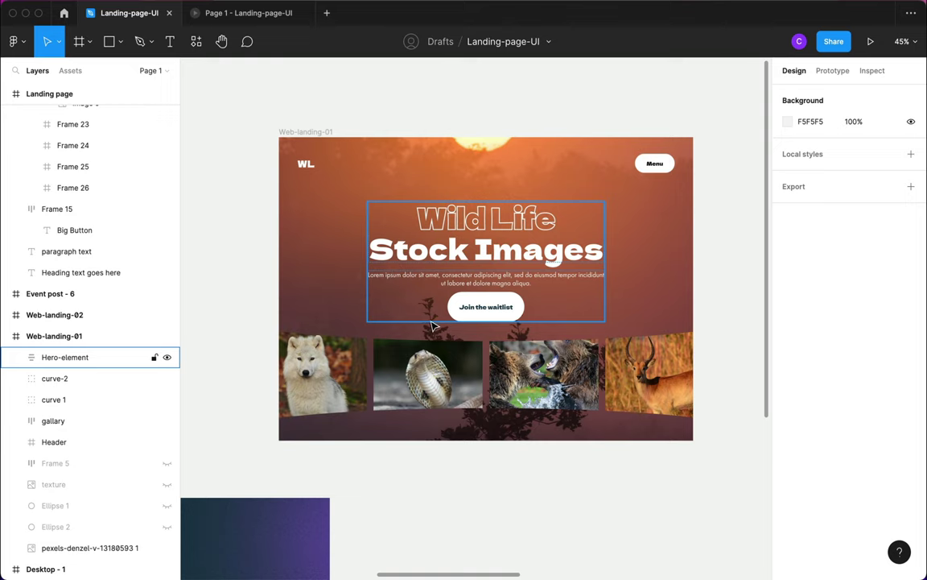
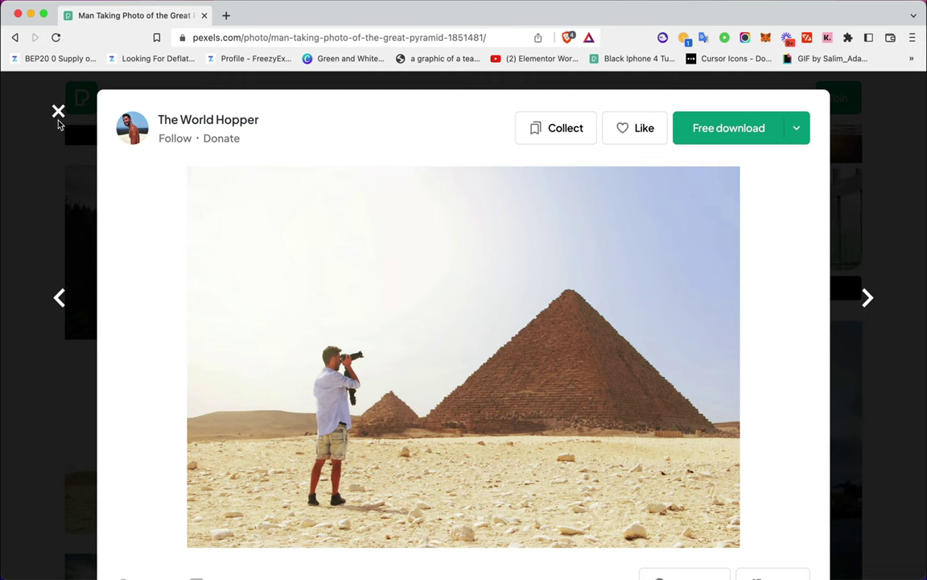
Step: Close the pyramid photo and search Pexels for "background"
left_click(58, 113)
left_click(230, 95)
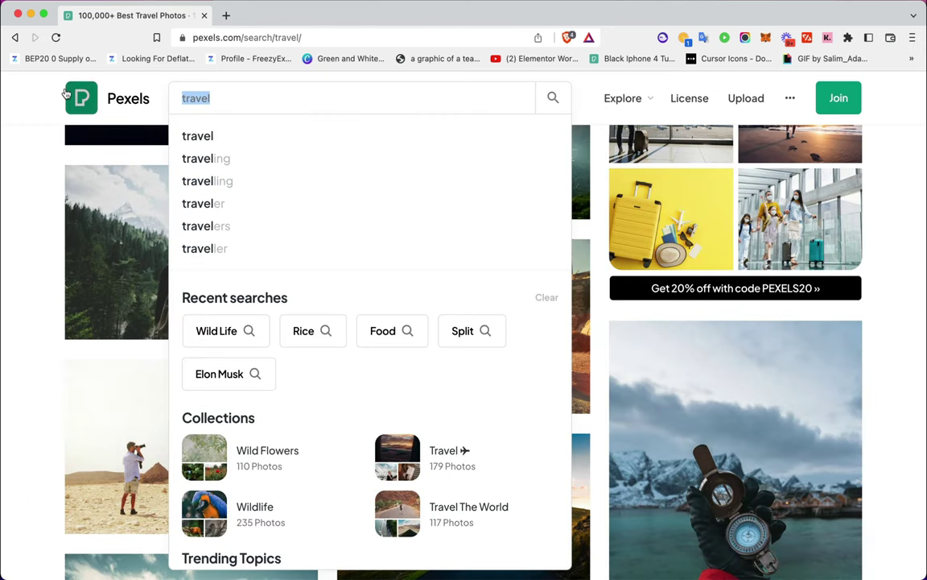
type("background")
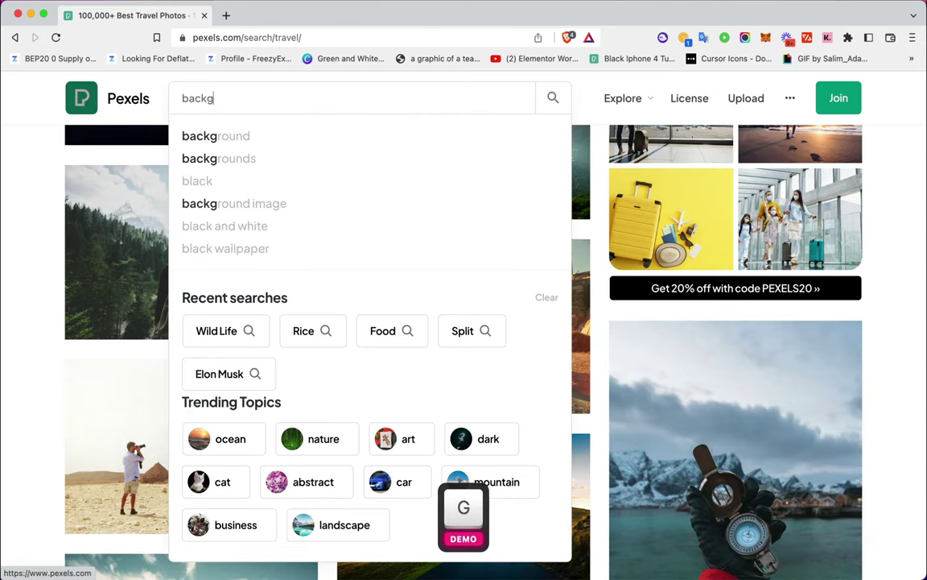
key("Return")
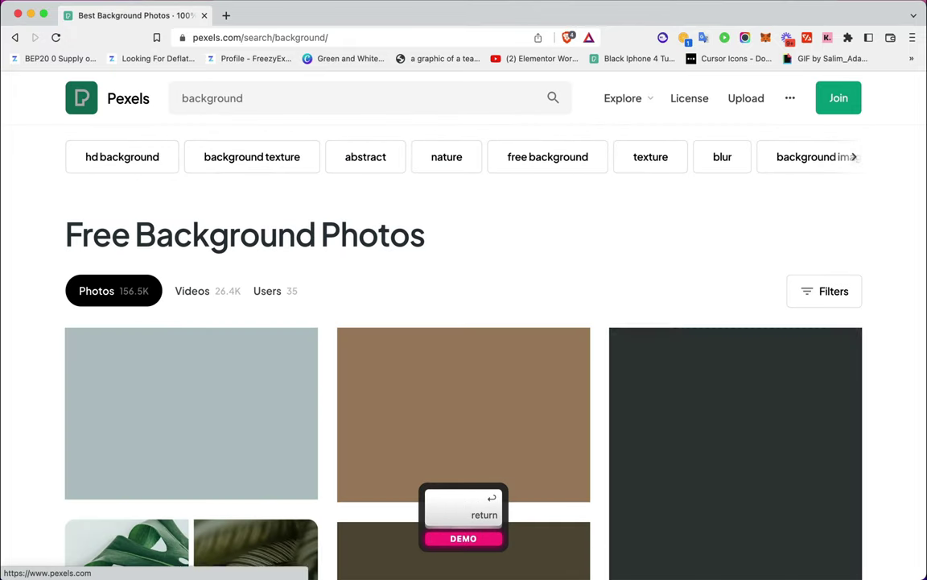
Step: Find the white clouds on blue sky photo among the background photos and copy its image
scroll(260, 372, "down", 5)
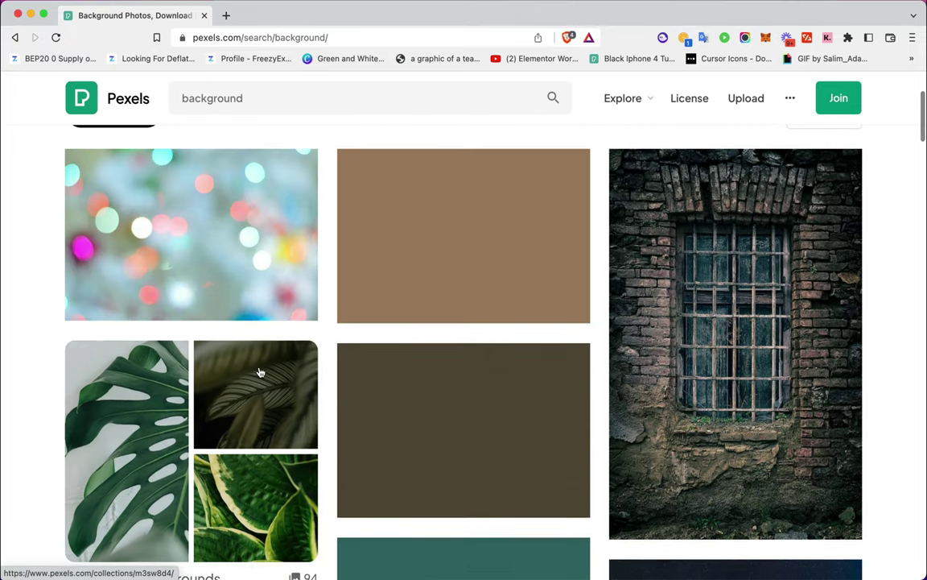
scroll(259, 372, "down", 5)
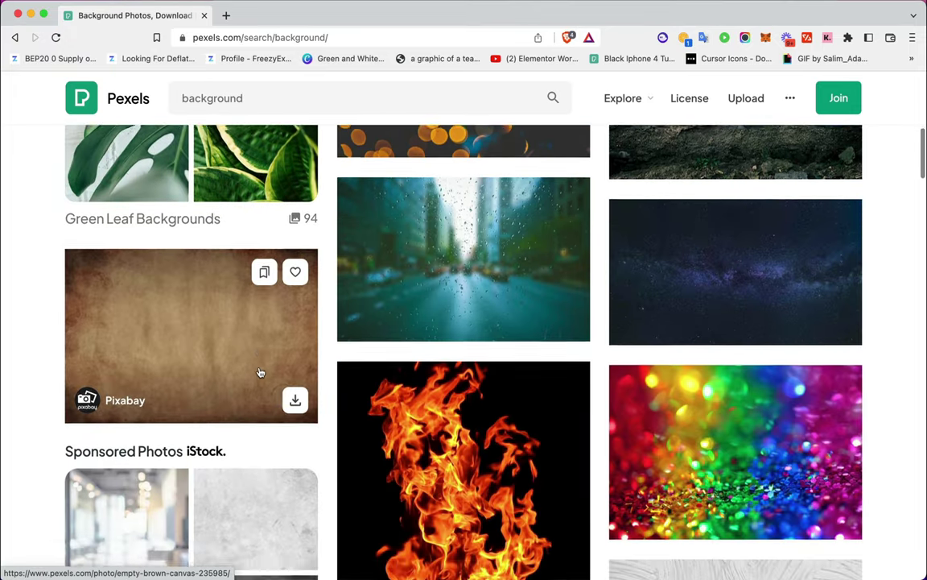
scroll(259, 371, "up", 2)
scroll(259, 372, "down", 10)
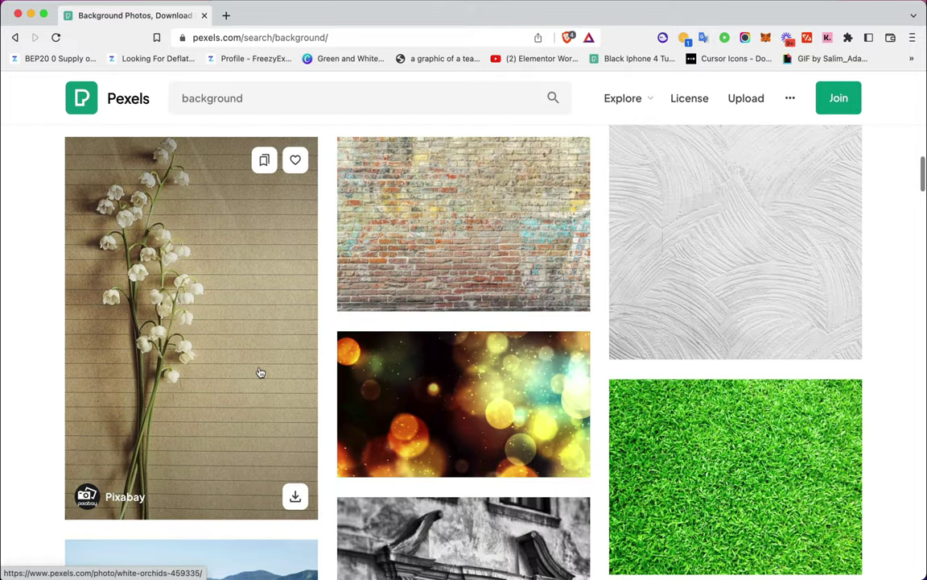
scroll(259, 372, "down", 8)
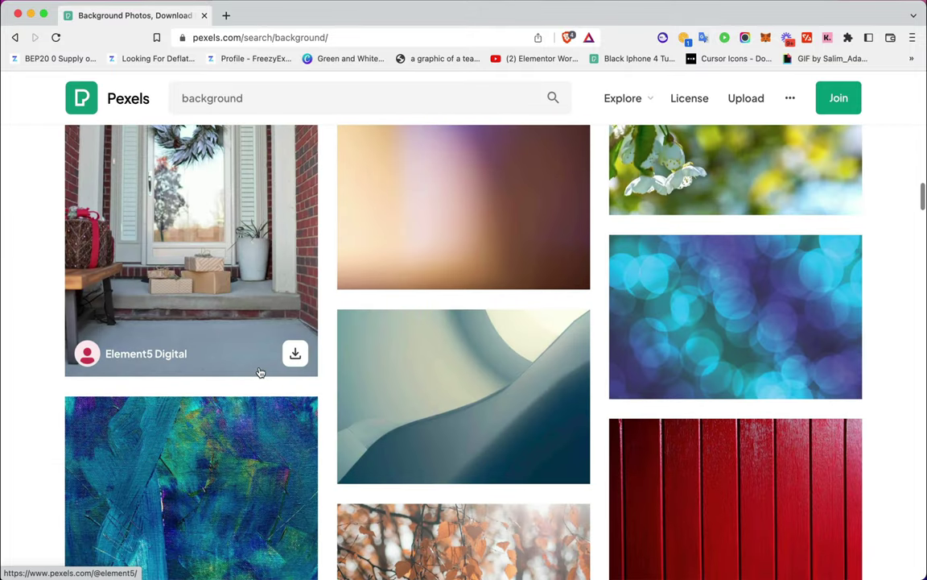
scroll(260, 372, "down", 3)
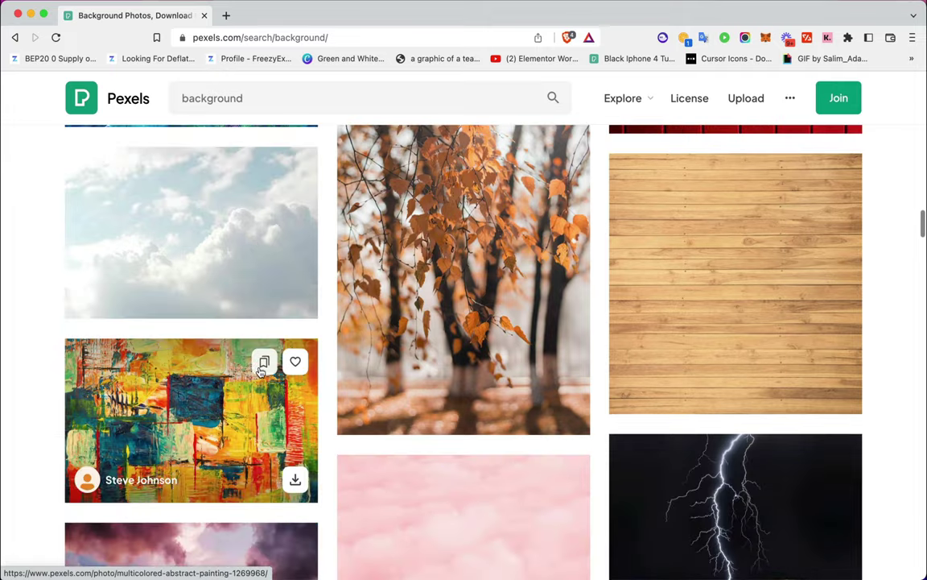
left_click(181, 212)
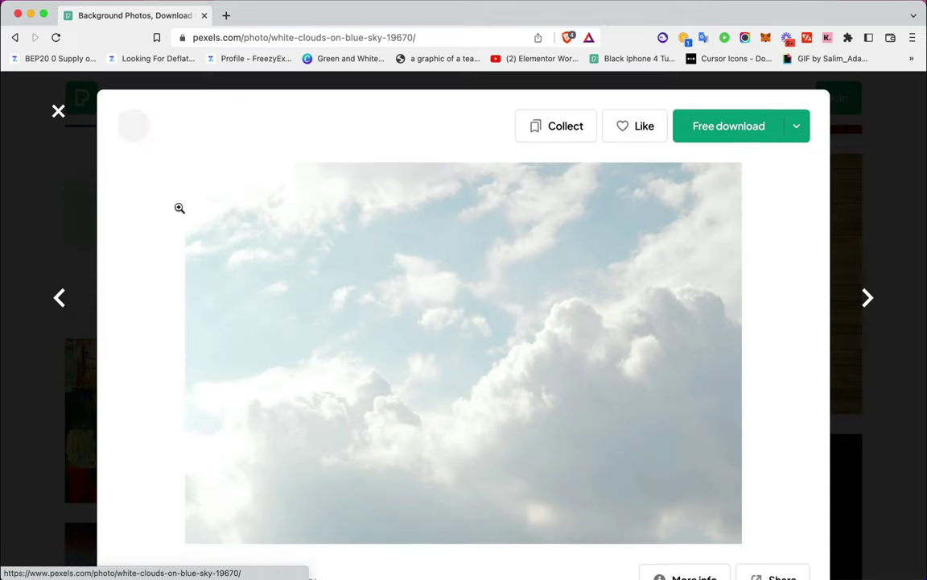
right_click(495, 317)
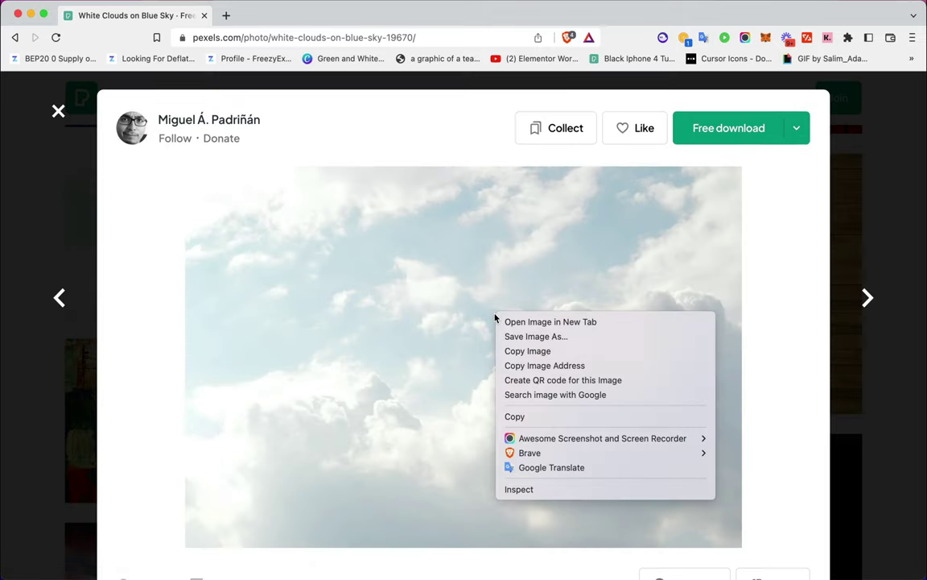
left_click(518, 352)
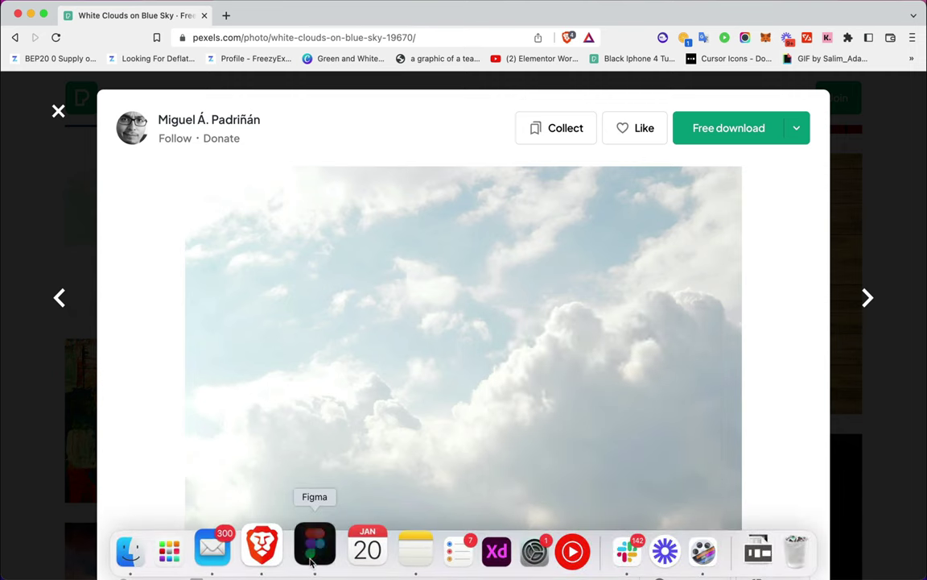
Step: Switch to Figma and duplicate the Landing page frame
left_click(311, 548)
scroll(487, 408, "right", 5)
scroll(379, 393, "right", 6)
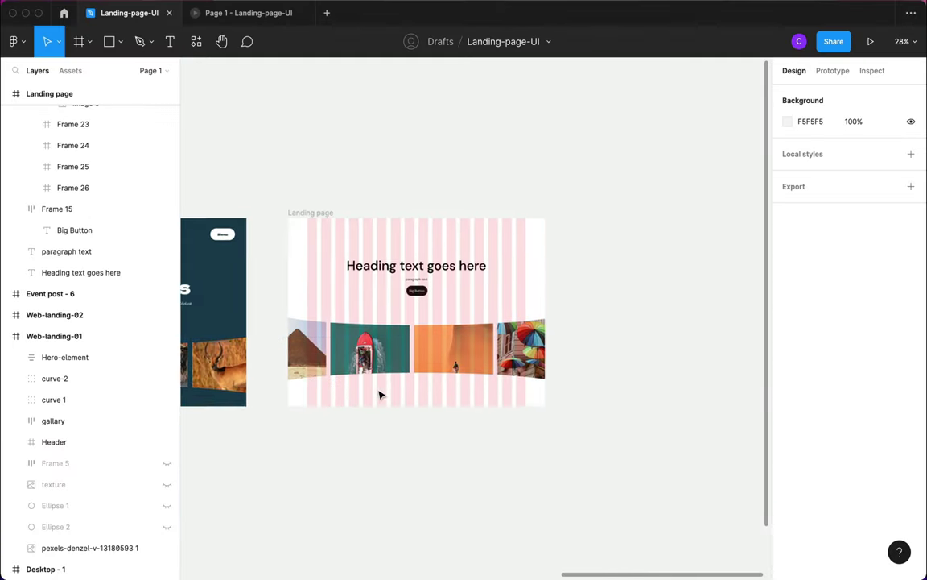
left_click(287, 210)
key("super+d")
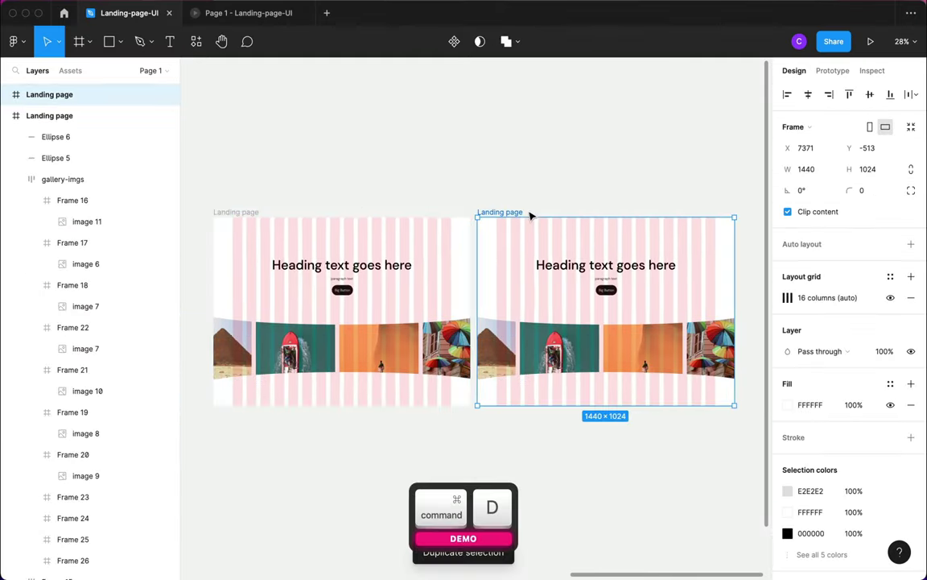
Step: Rename the duplicated frame as Landing page-01
double_click(508, 212)
key("Right")
type("-01")
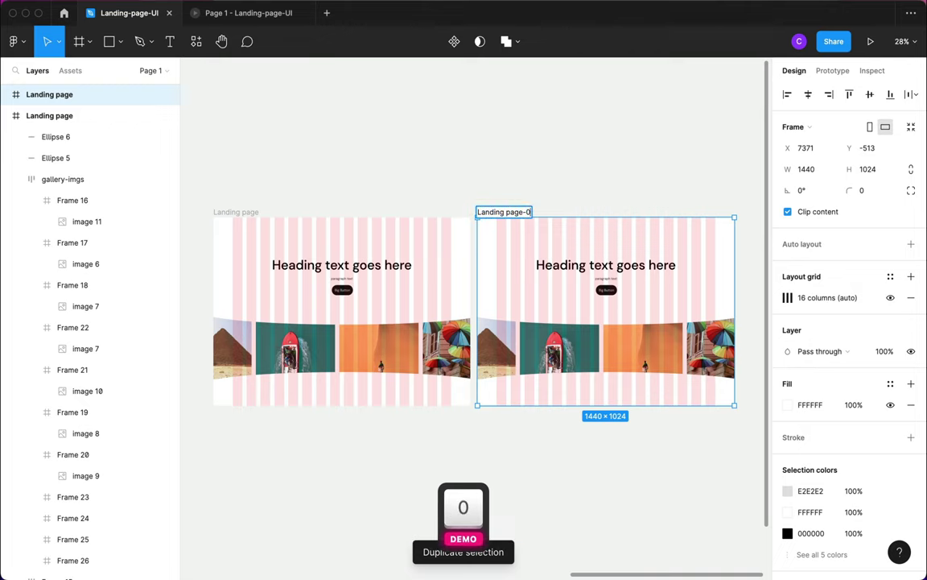
key("Return")
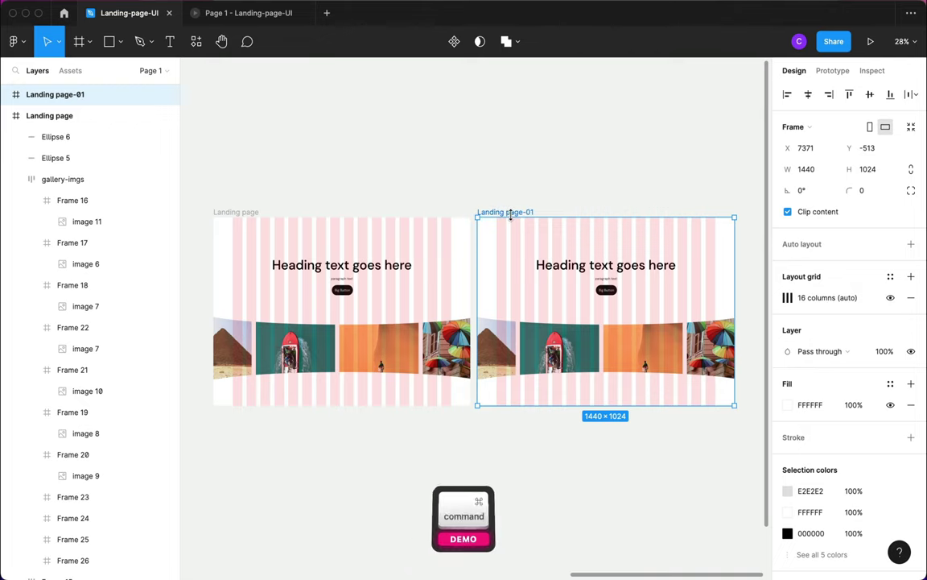
Step: Paste the cloud photo into the Landing page-01 frame and send it behind all other layers as the background
key("super+v")
scroll(512, 219, "right", 3)
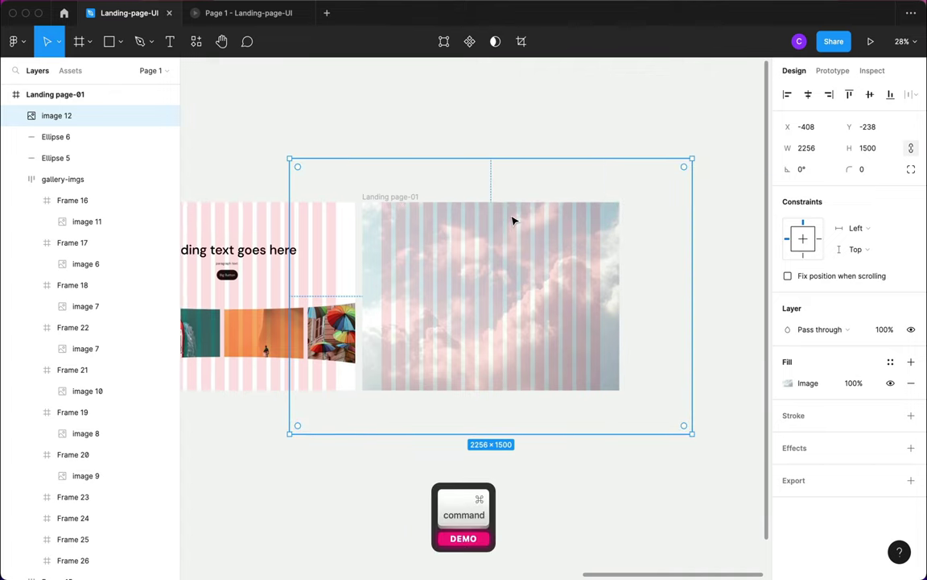
key("super+bracketleft")
key("super+bracketleft")
key("super+bracketleft")
key("super+bracketleft")
key("super+bracketleft")
key("super+bracketleft")
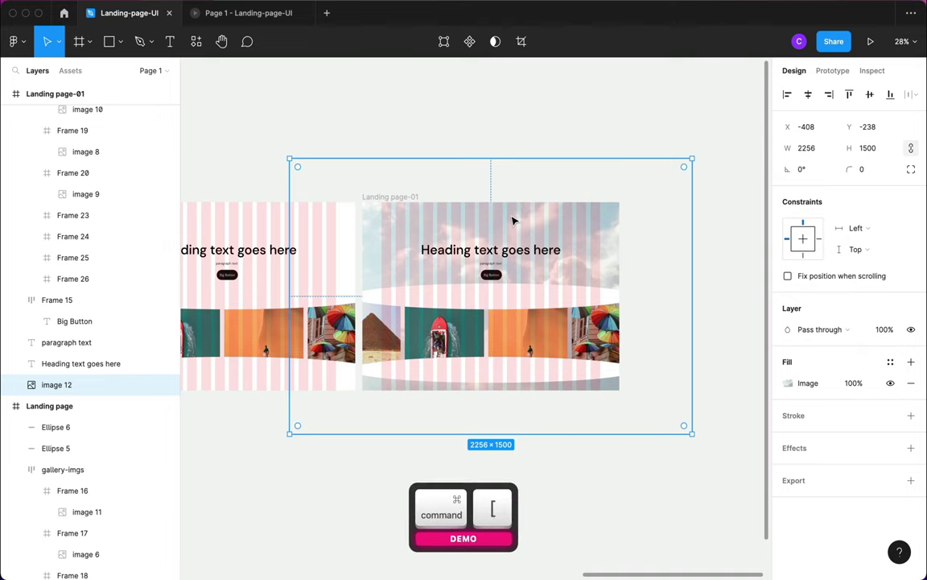
left_click(425, 440)
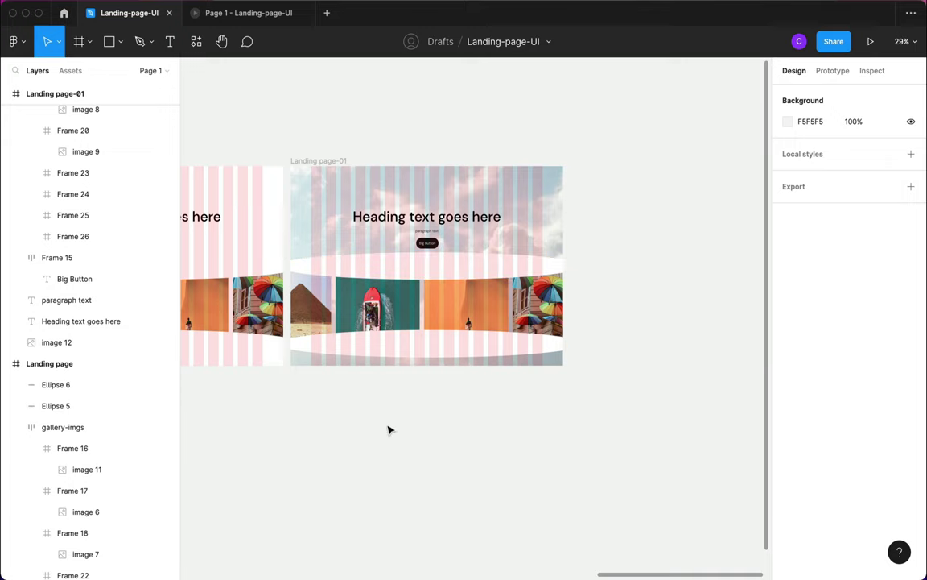
Step: Paste a second copy of the cloud photo into the Landing page-01 frame above its other layers
key("super")
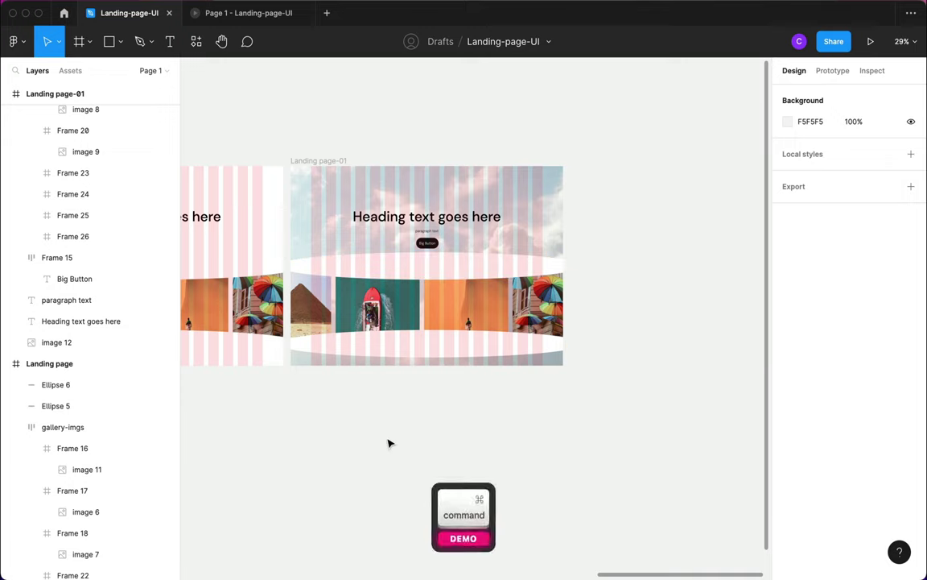
left_click(316, 161, "super")
key("super+v")
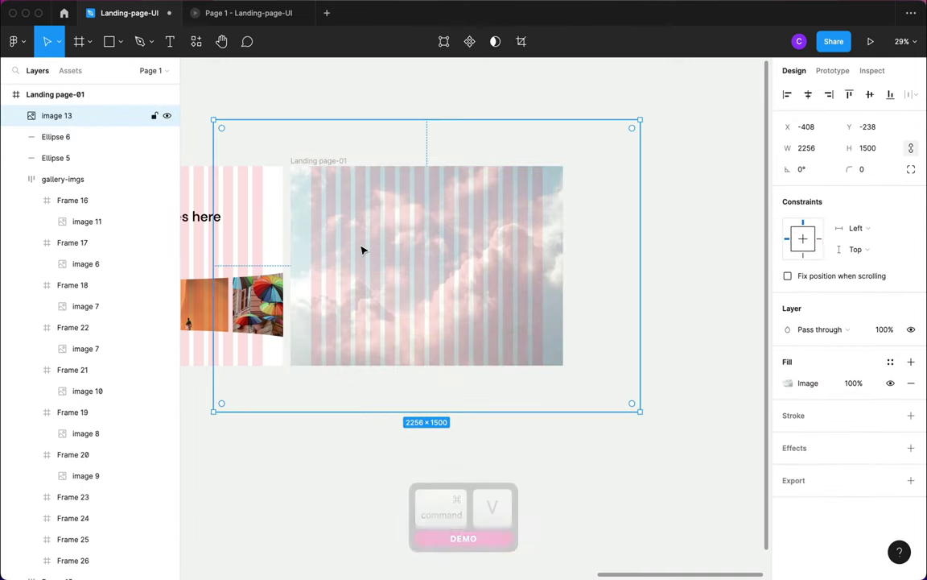
Step: Rename the upper ellipse, Ellipse 5, in the Landing page-01 frame as 1st-curve
left_click(49, 139)
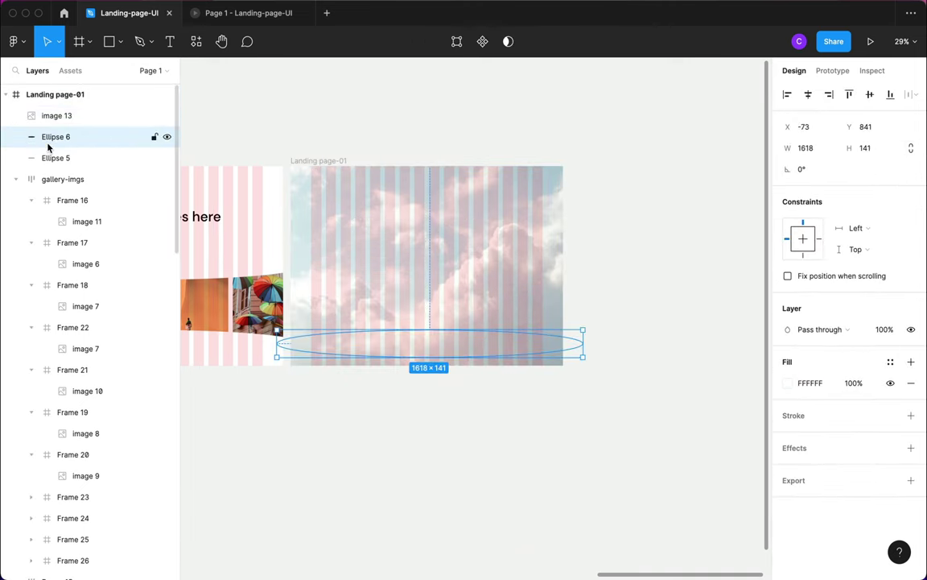
left_click(53, 119)
left_click(54, 140)
left_click(58, 160)
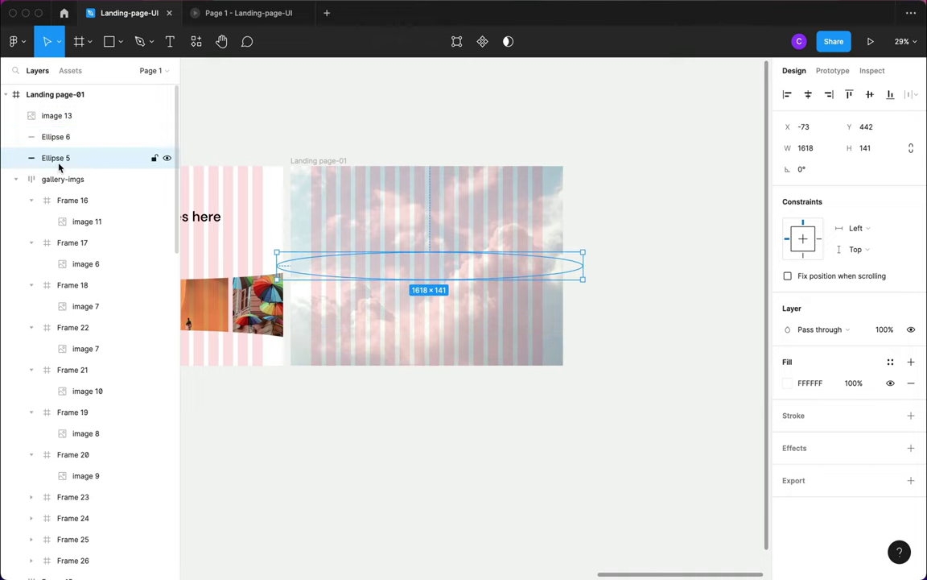
double_click(58, 160)
type("25t")
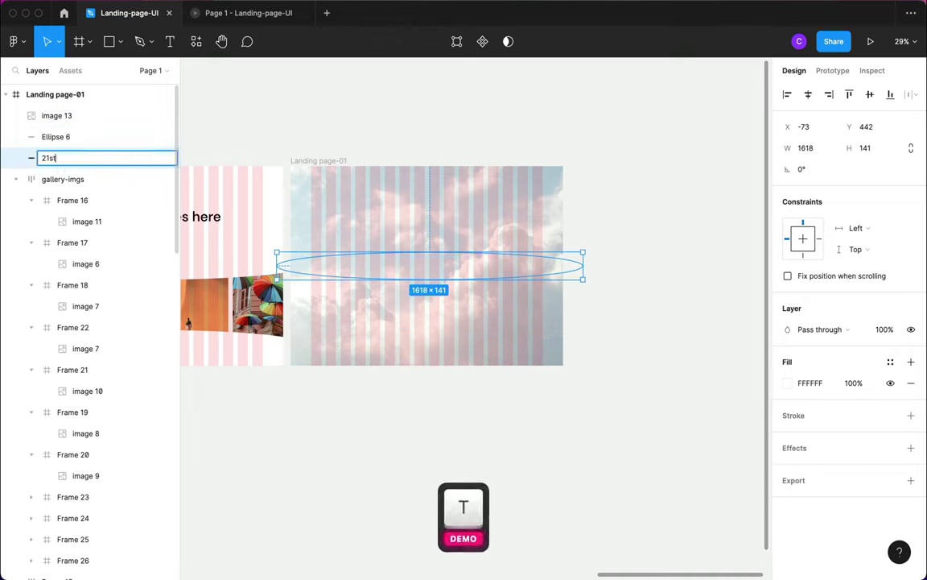
key("BackSpace")
key("BackSpace")
key("BackSpace")
type("1st-curve")
key("Return")
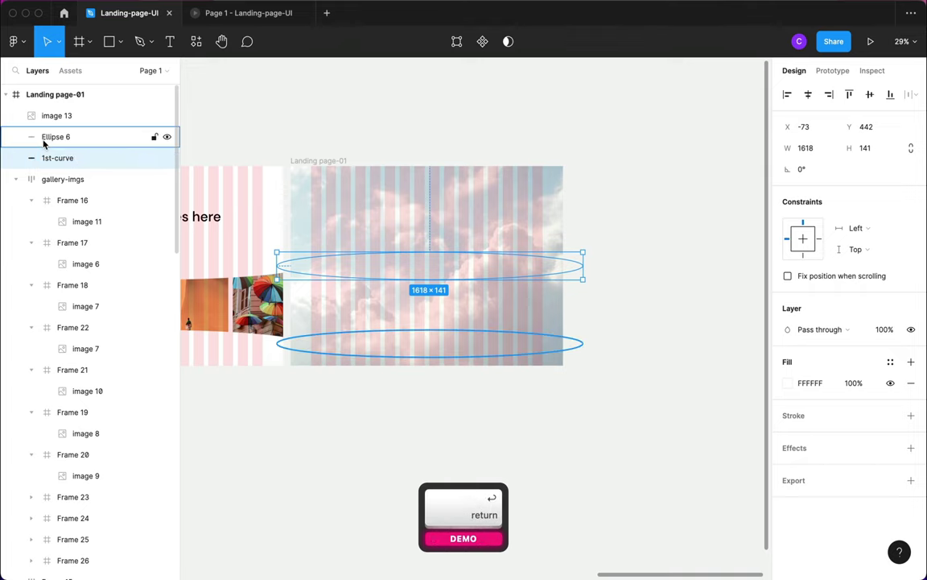
Step: Rename the lower ellipse, Ellipse 6, in the Landing page-01 frame as 2nd-curve
left_click(62, 139)
double_click(59, 138)
type("2nd")
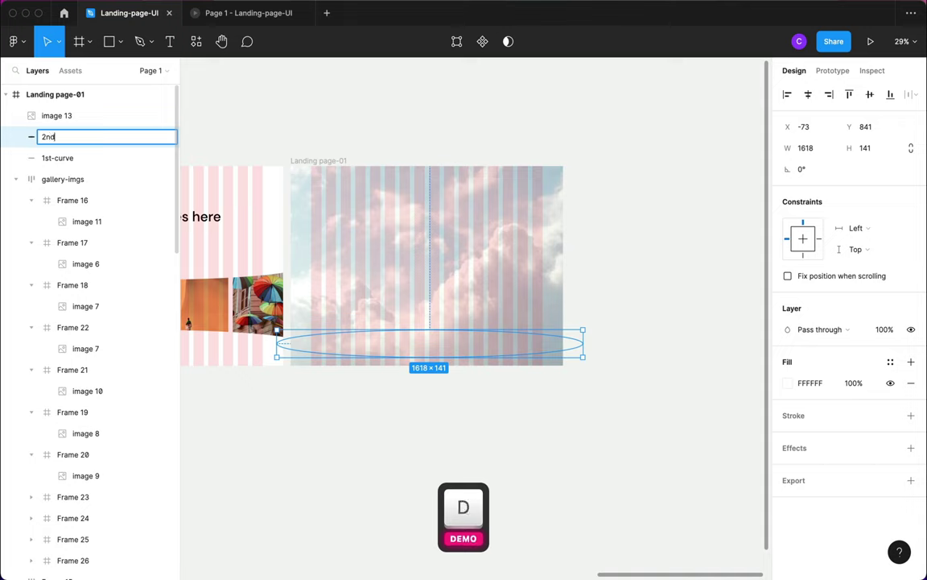
type("-curve")
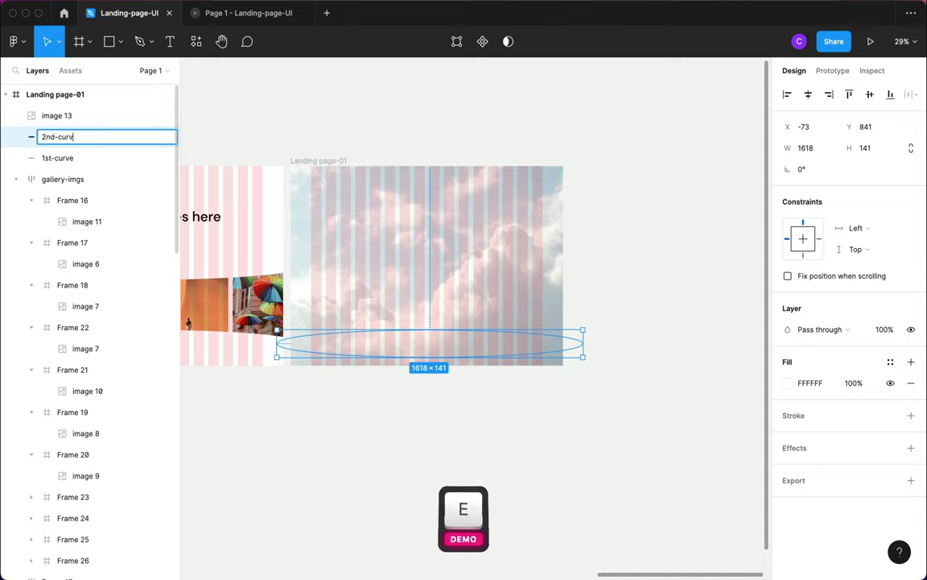
key("Return")
Step: Reorder the layers so that 1st-curve sits directly beneath image 13 and above 2nd-curve
left_click(60, 119)
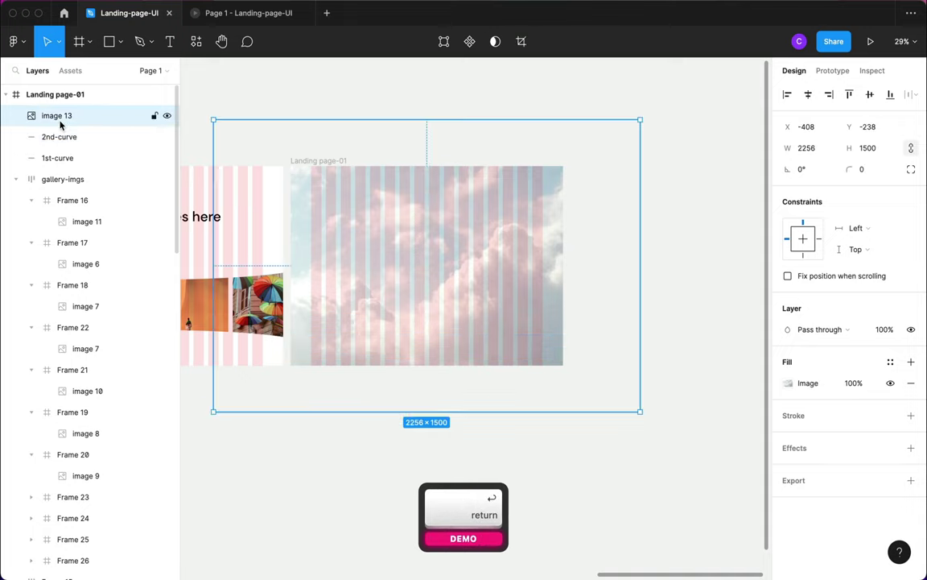
left_click(62, 158)
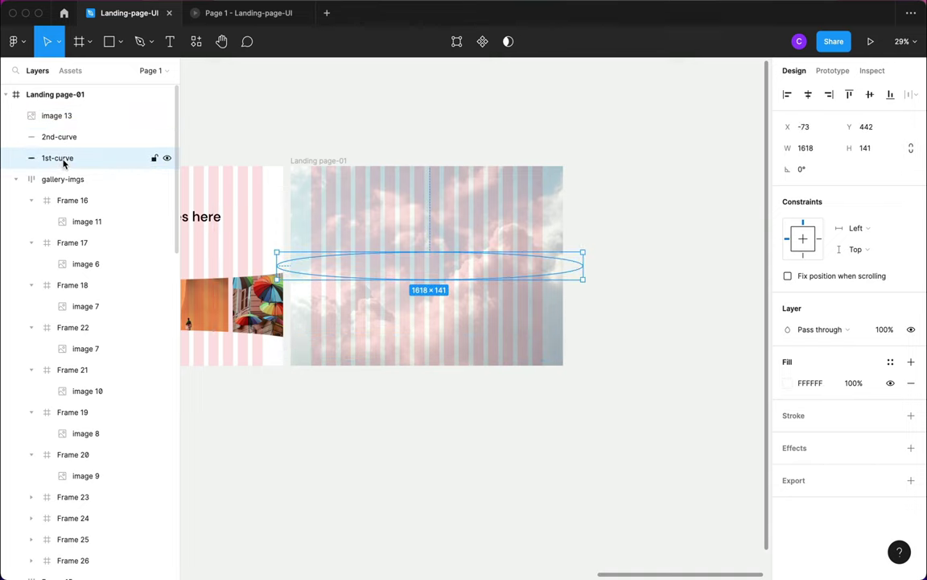
left_click_drag(64, 163, 62, 137)
Step: Mask the cloud photo image 13 with the 1st-curve ellipse
left_click(67, 117)
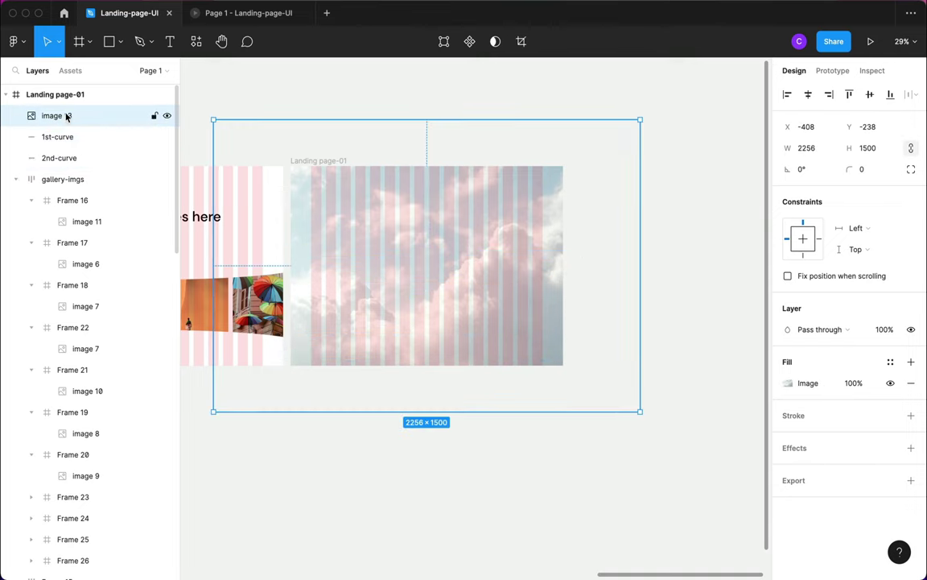
left_click(69, 136, "shift")
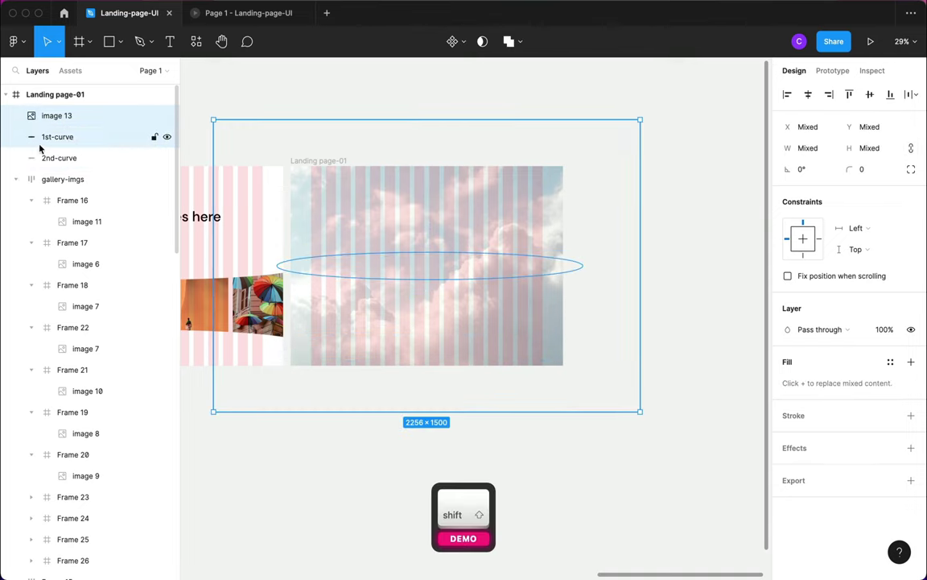
left_click(54, 136)
left_click(62, 118, "shift")
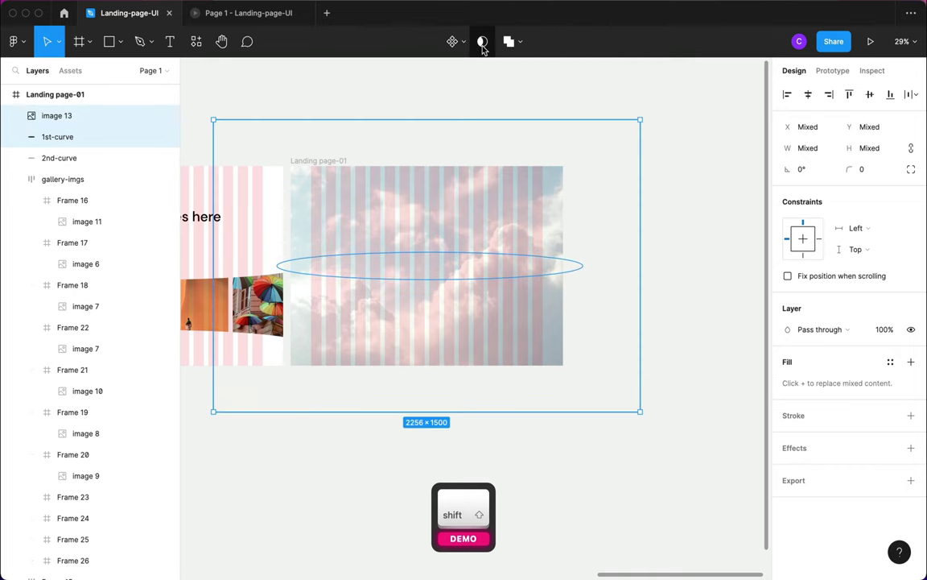
left_click(482, 42)
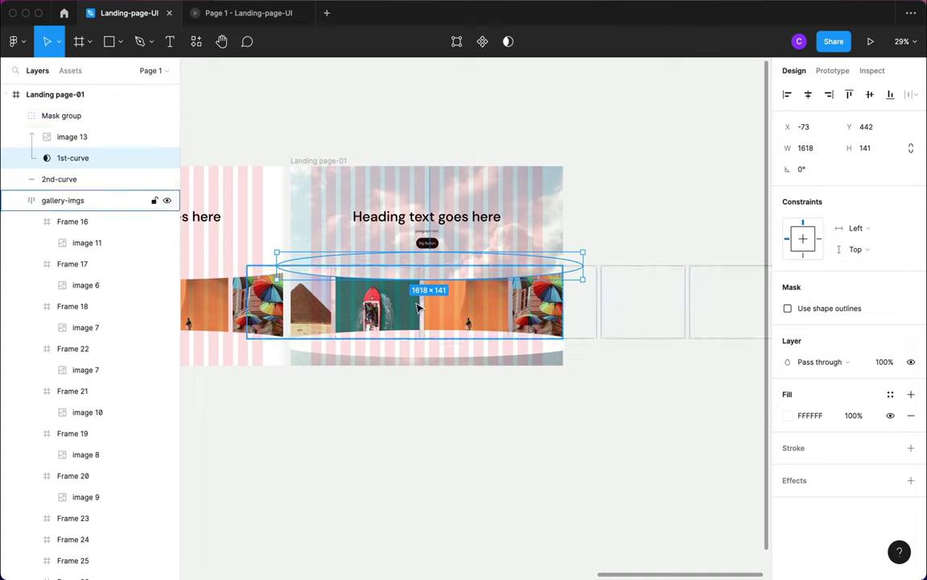
Step: Rename the new mask group holding image 13 as 1st-curve
double_click(70, 118)
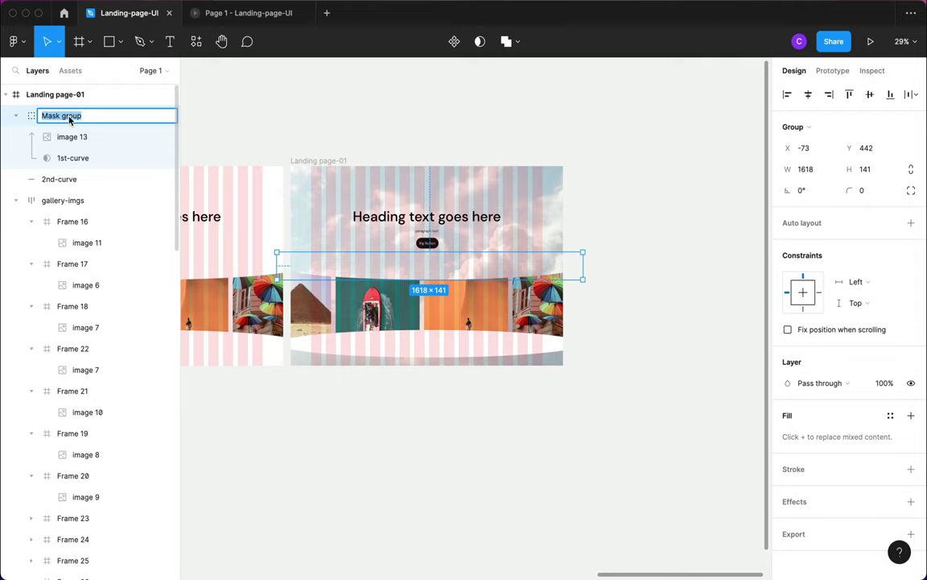
type("1st")
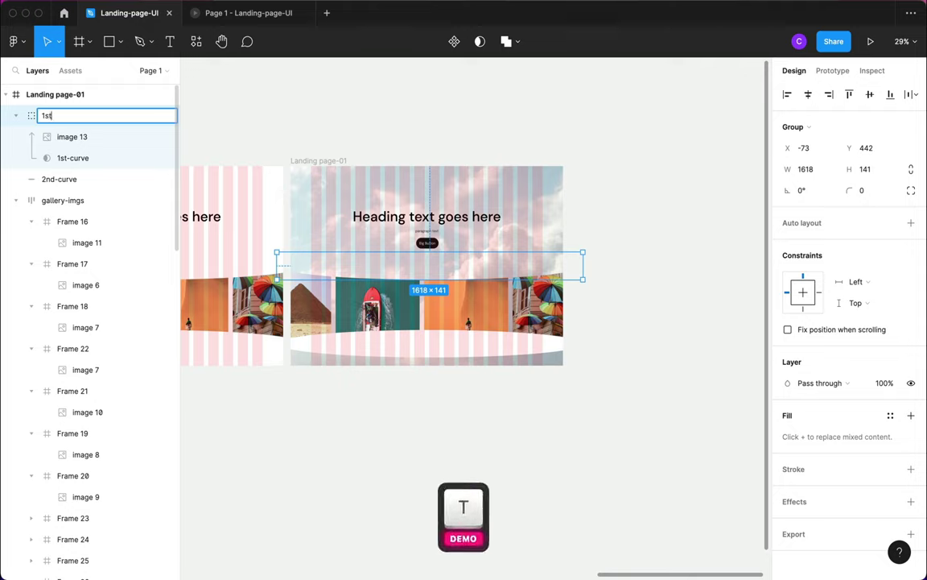
type("-curver")
key("Return")
Step: Paste another copy of the cloud photo into the Landing page-01 frame and place it directly above the 2nd-curve layer
left_click(372, 356)
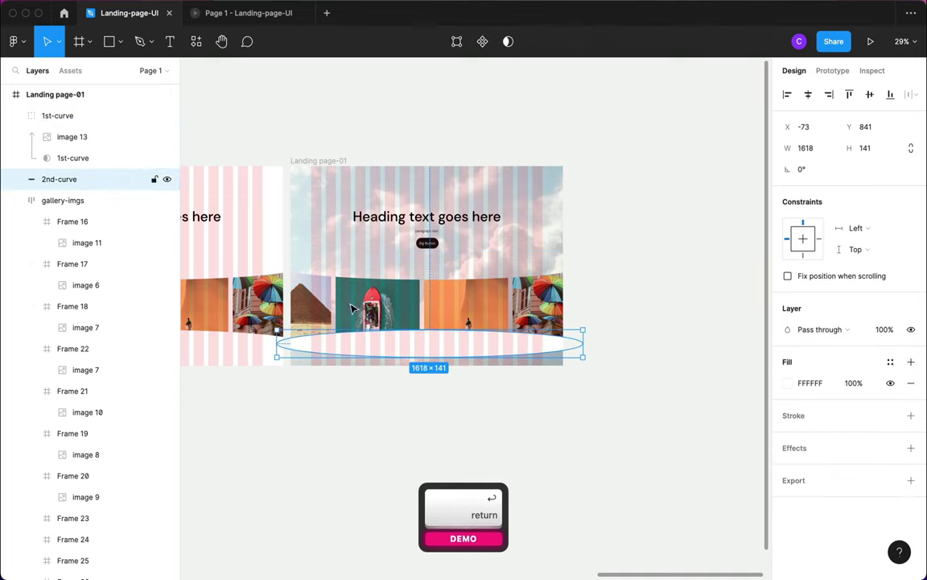
left_click(315, 161)
key("super+v")
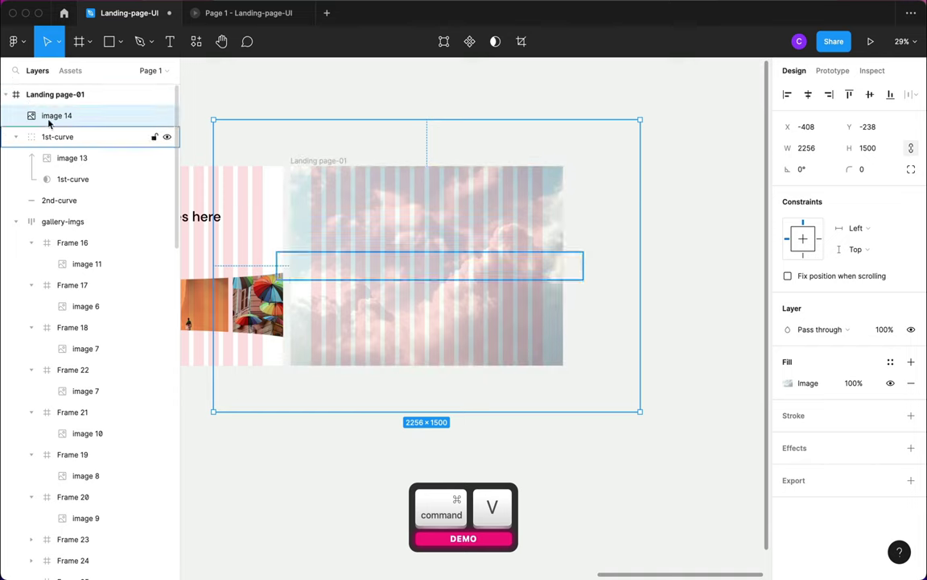
left_click_drag(53, 138, 51, 200)
Step: Mask the newly pasted cloud photo with the 2nd-curve ellipse and name the mask group 2nd-curve
left_click(62, 203, "shift")
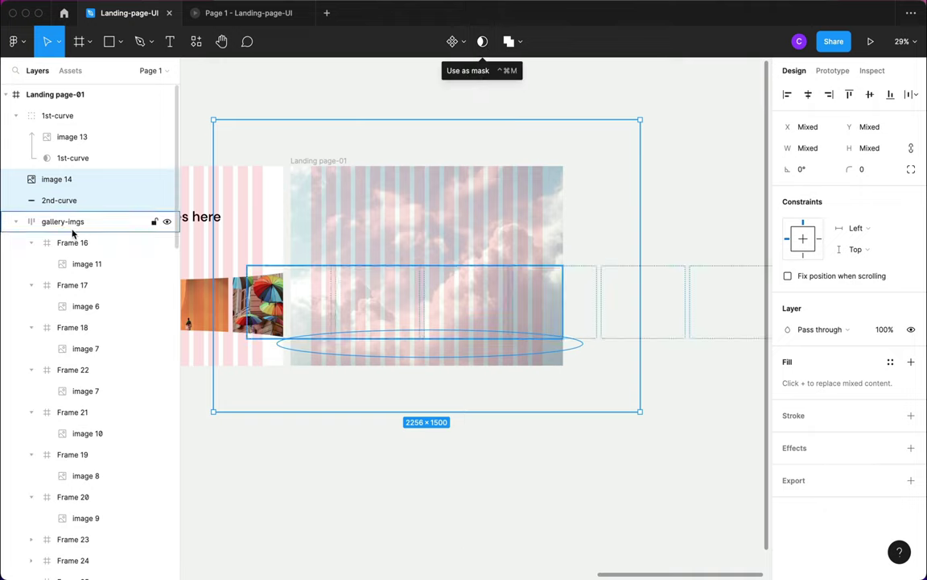
left_click(482, 42)
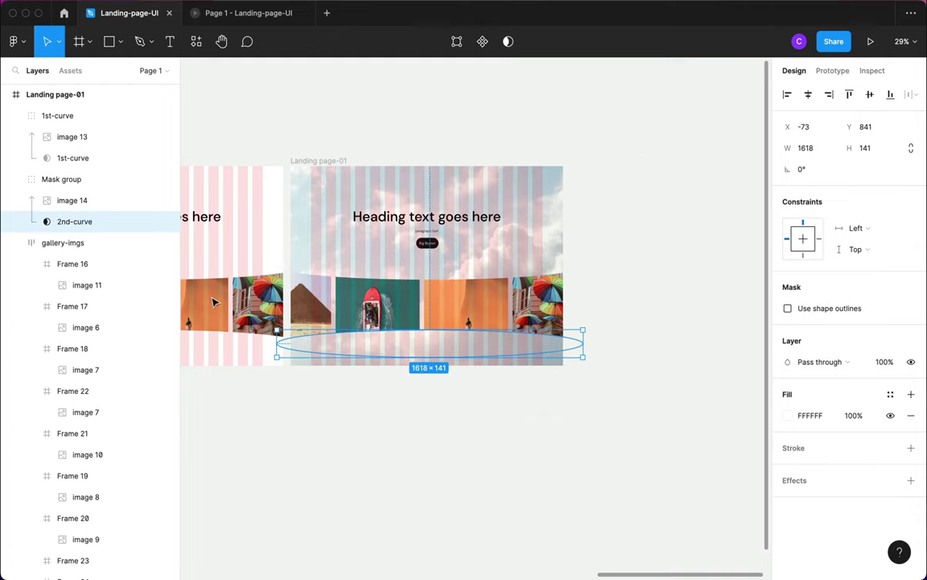
double_click(69, 180)
type("2")
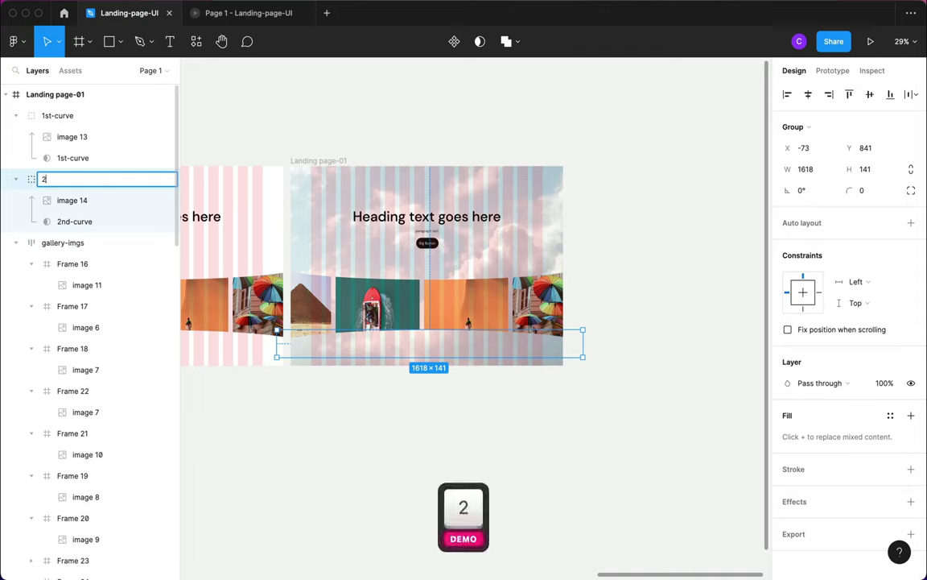
type("s")
key("BackSpace")
type("nd-curver")
key("BackSpace")
key("Return")
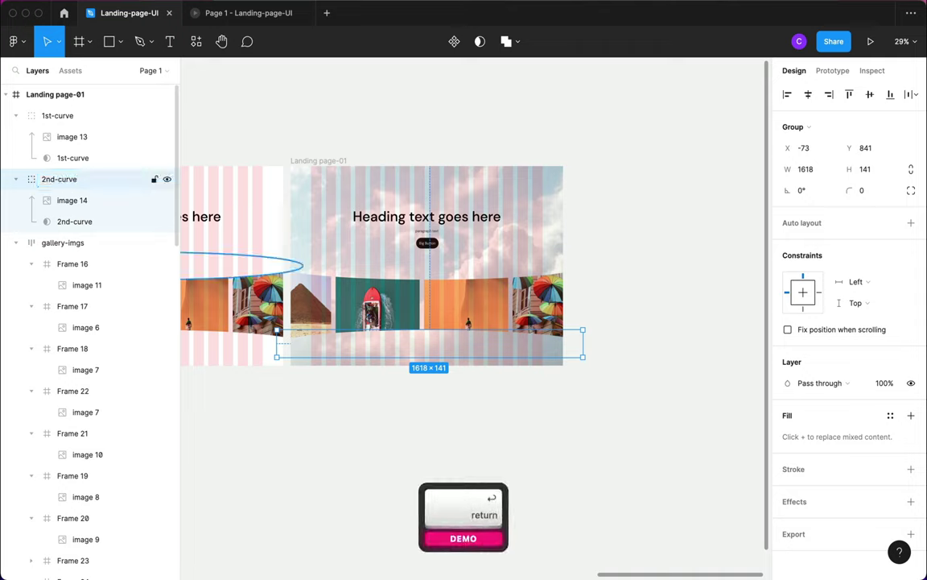
Step: Preview the Landing page-01 frame as a prototype and check the curved gallery's horizontal scrolling against the cloud background
left_click(279, 114)
left_click(305, 159)
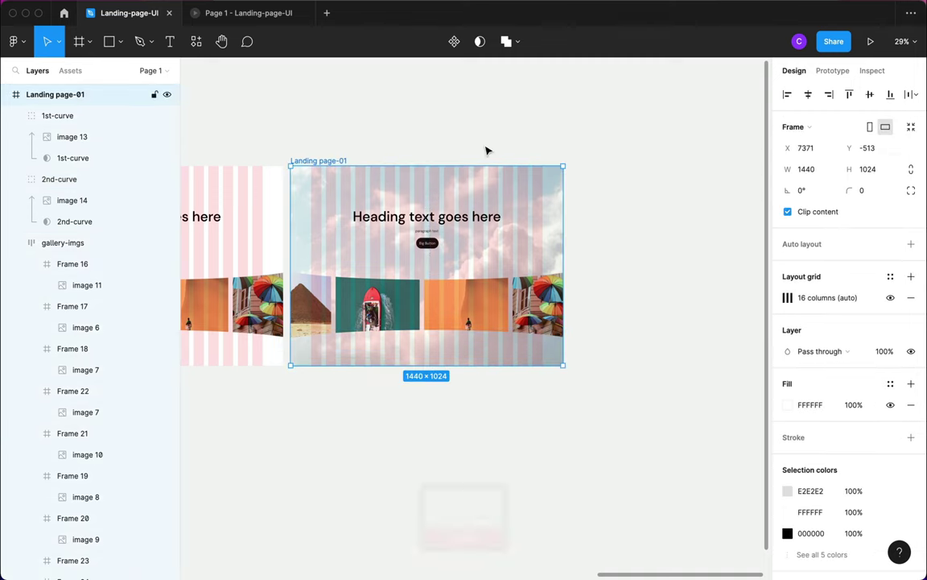
left_click(869, 41)
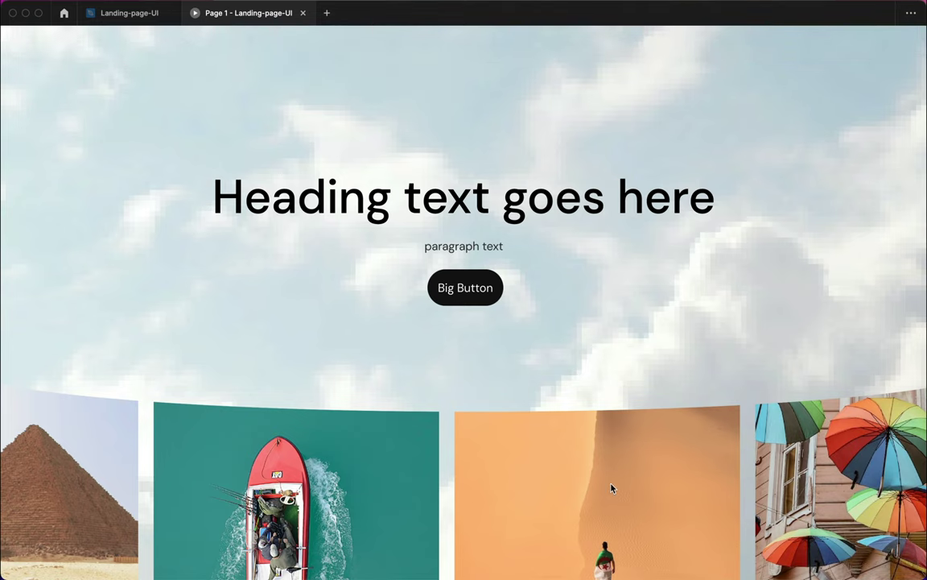
scroll(612, 488, "right", 10)
scroll(608, 362, "down", 3)
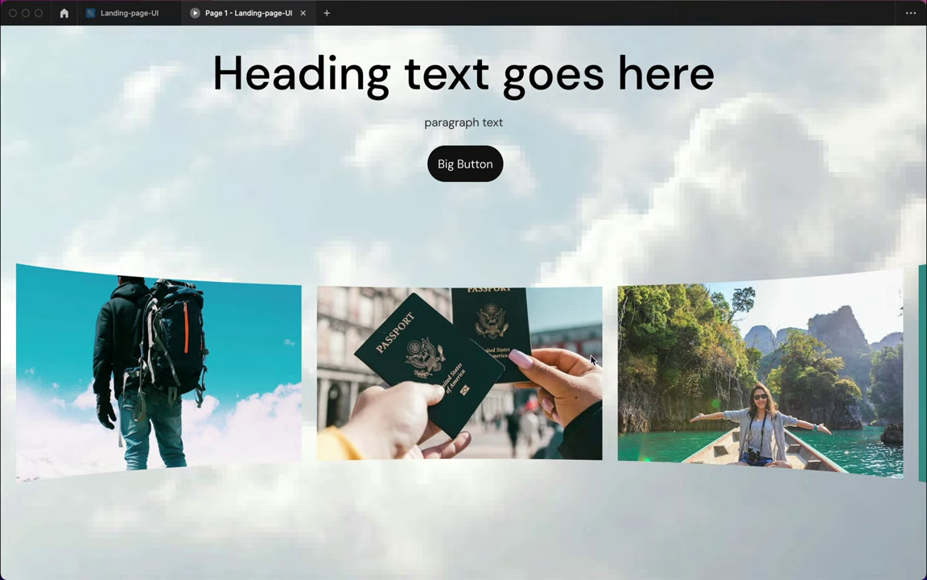
scroll(592, 360, "right", 15)
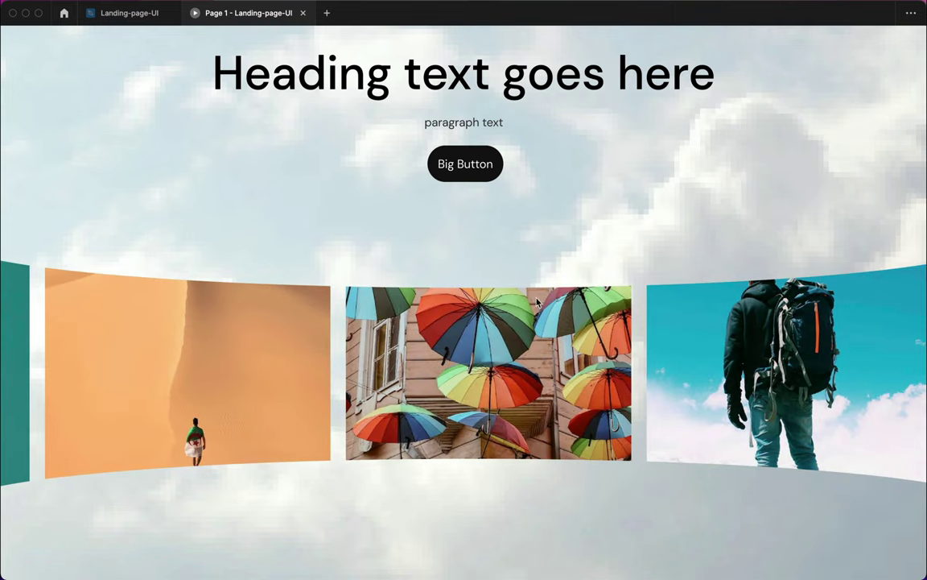
scroll(473, 219, "up", 3)
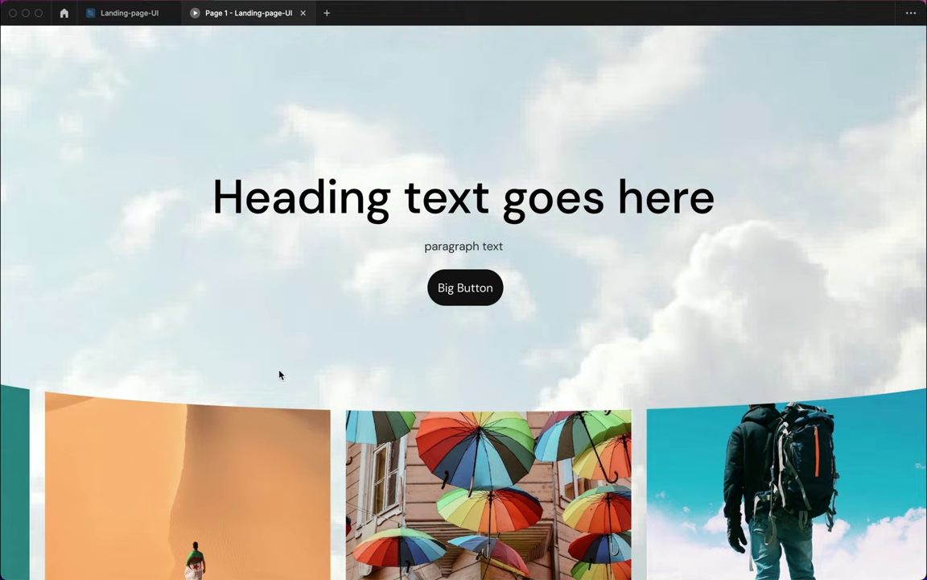
scroll(243, 505, "down", 3)
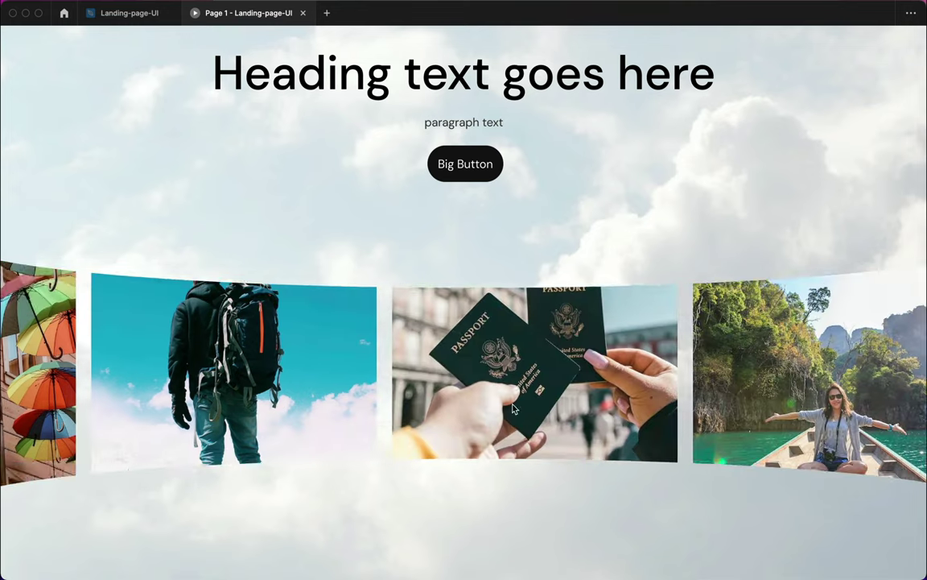
scroll(393, 248, "up", 3)
scroll(390, 246, "down", 3)
scroll(390, 246, "up", 3)
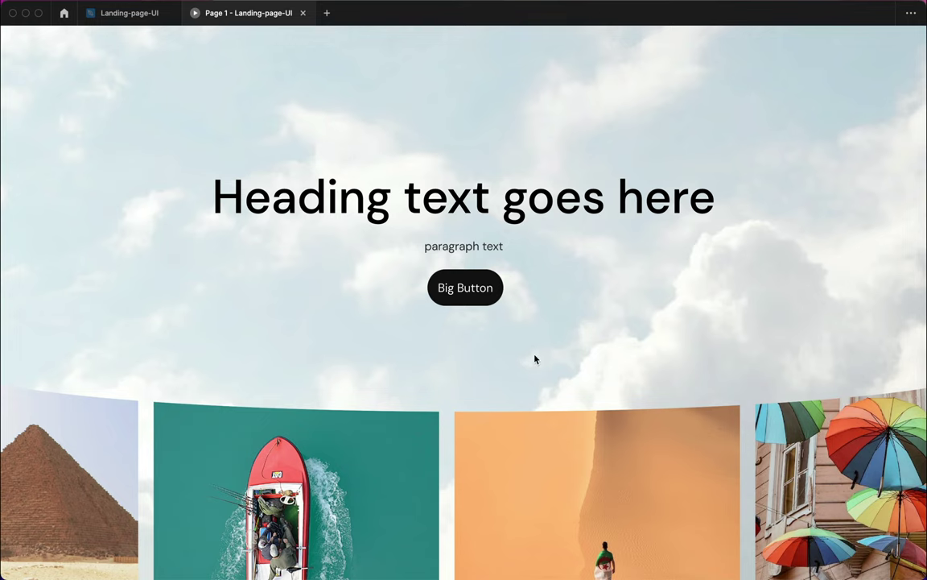
Step: Return to the design file, look over the landing page frames, and present the Wild Life Stock Images page
left_click(120, 13)
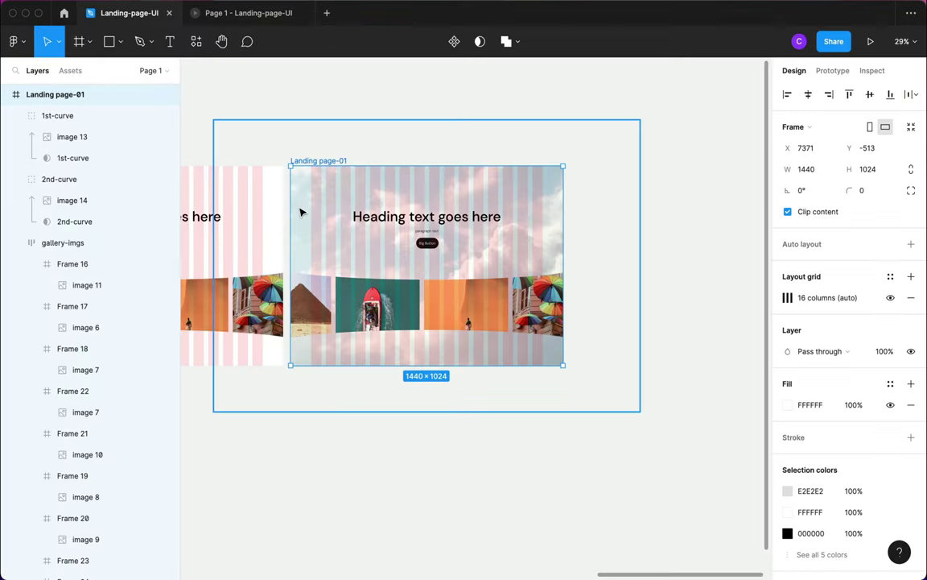
left_click(329, 135)
scroll(419, 327, "left", 5)
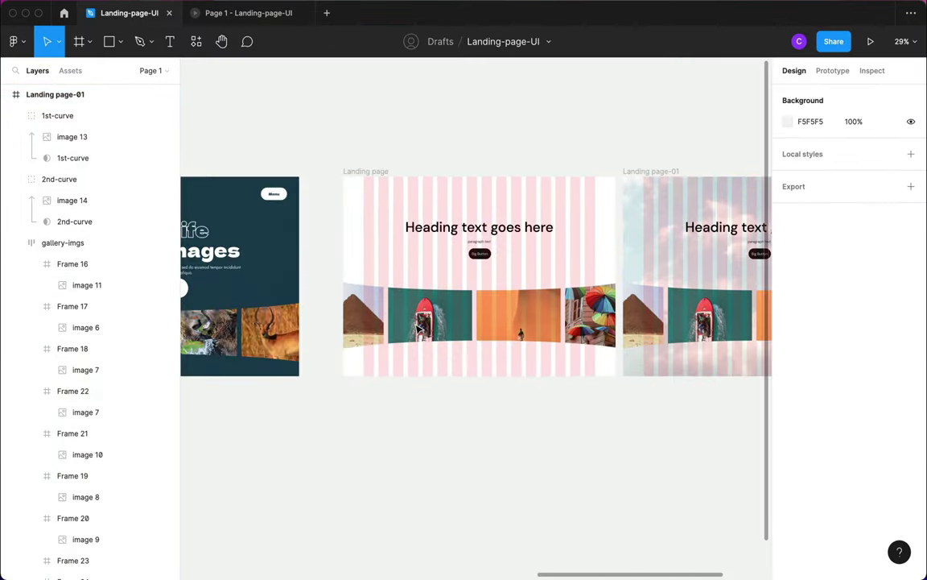
scroll(402, 173, "right", 3)
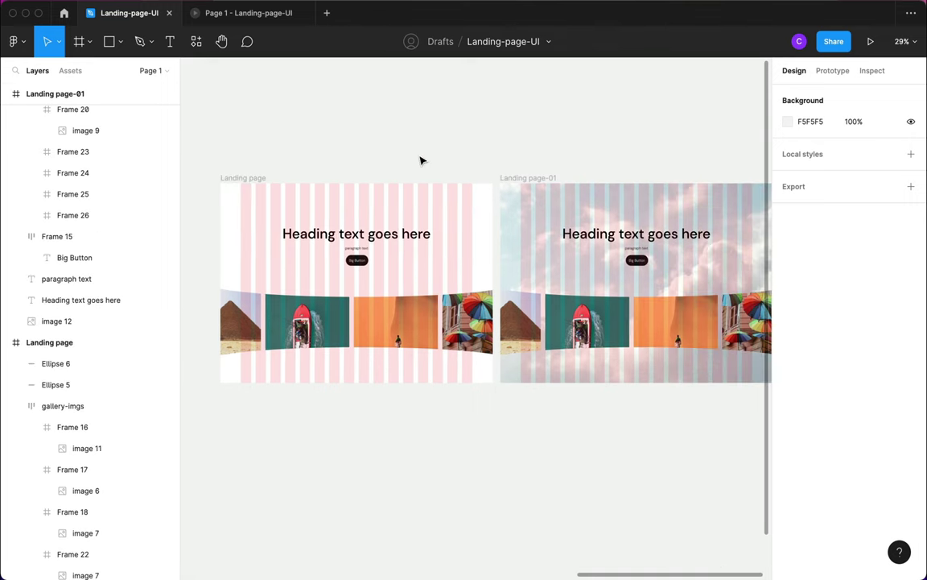
scroll(420, 160, "right", 3)
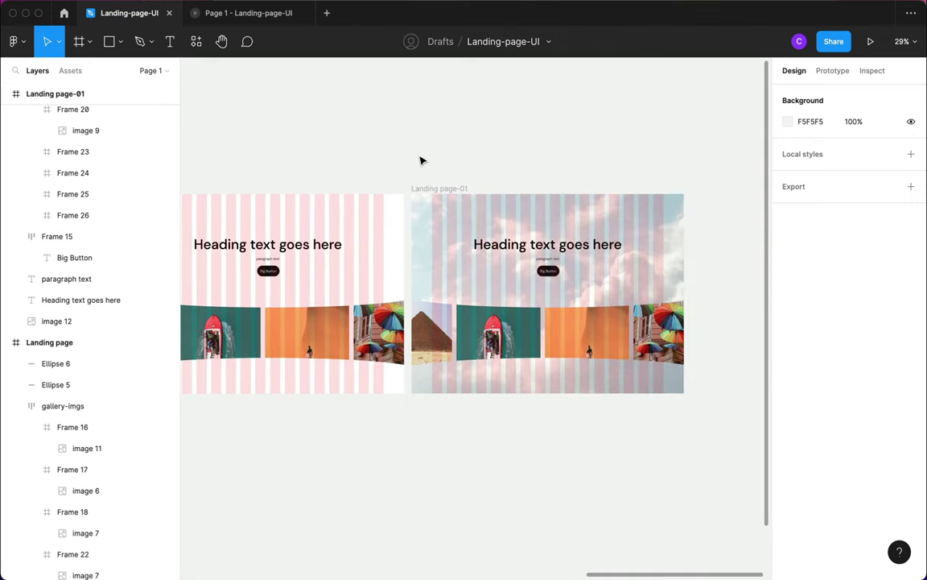
scroll(421, 160, "left", 5)
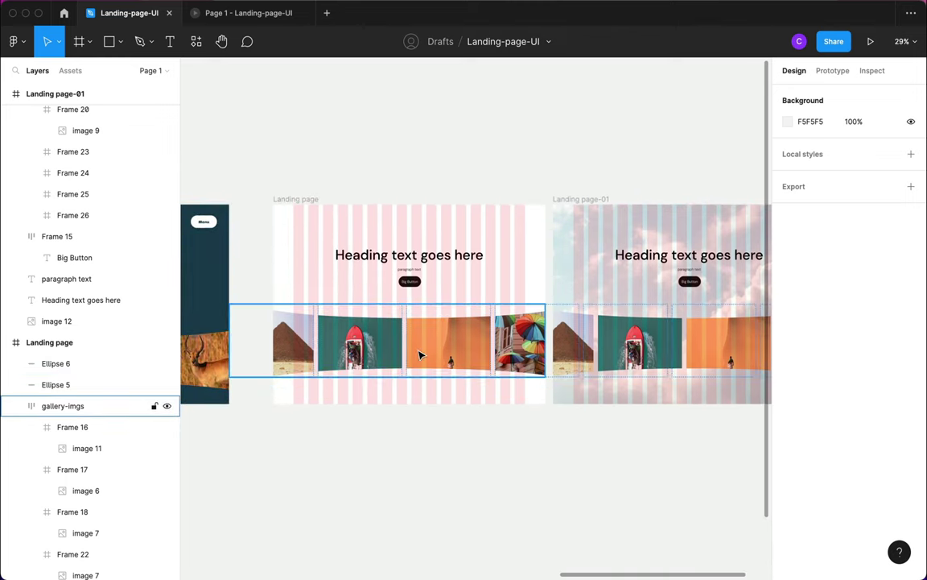
key("super+alt+Return")
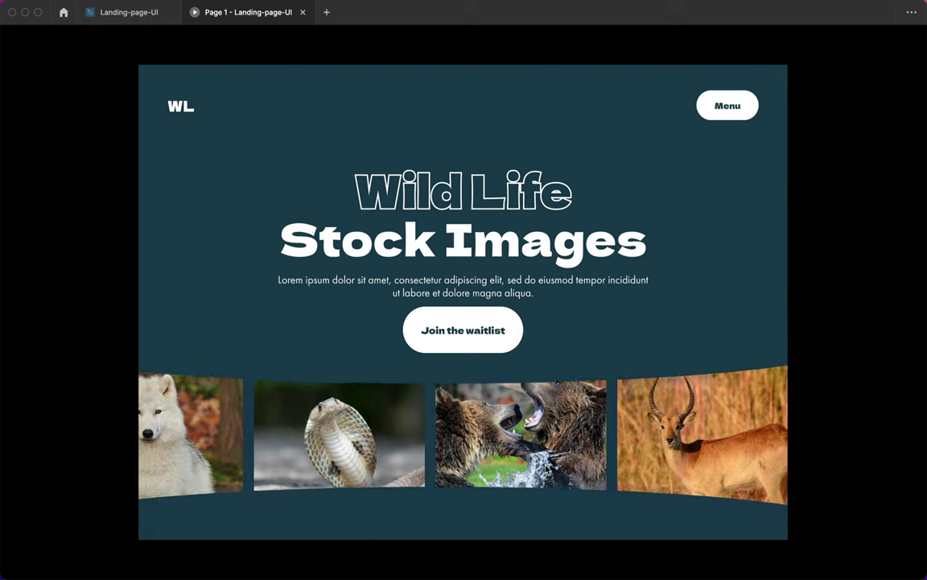